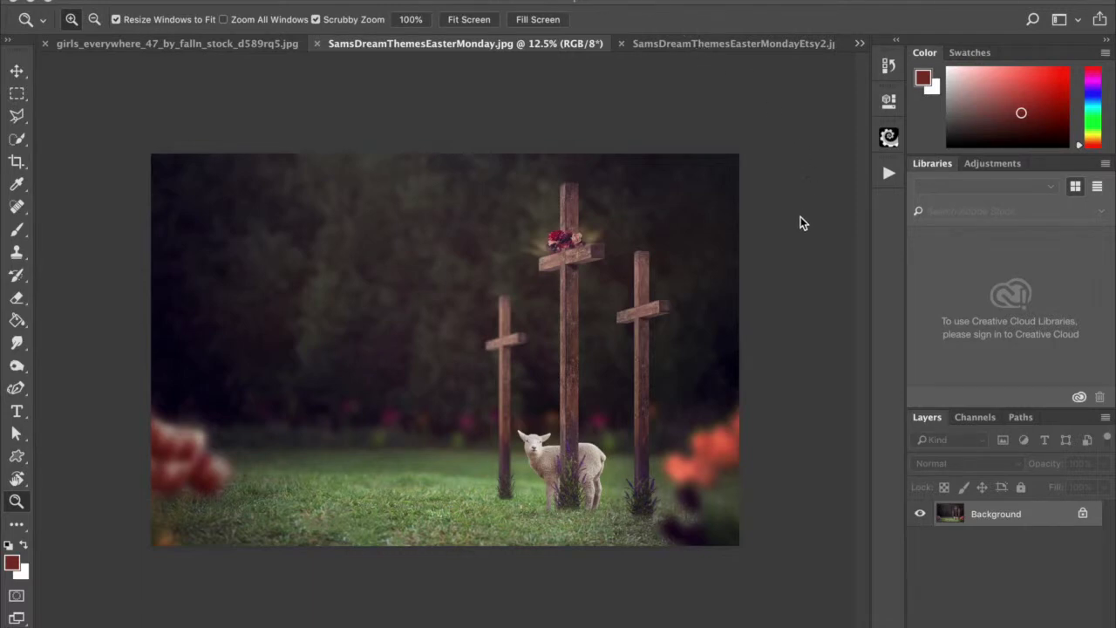
# Compare the finished Easter composite, the empty three-cross backdrop and the source photo of the three girls.
pyautogui.click(706, 45)
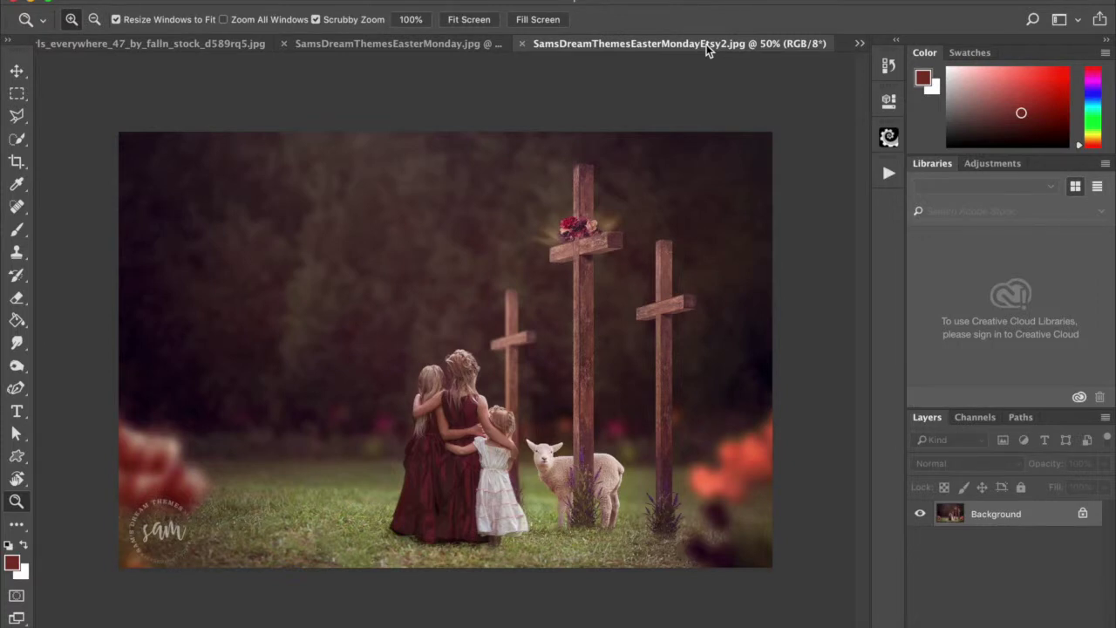
pyautogui.click(413, 46)
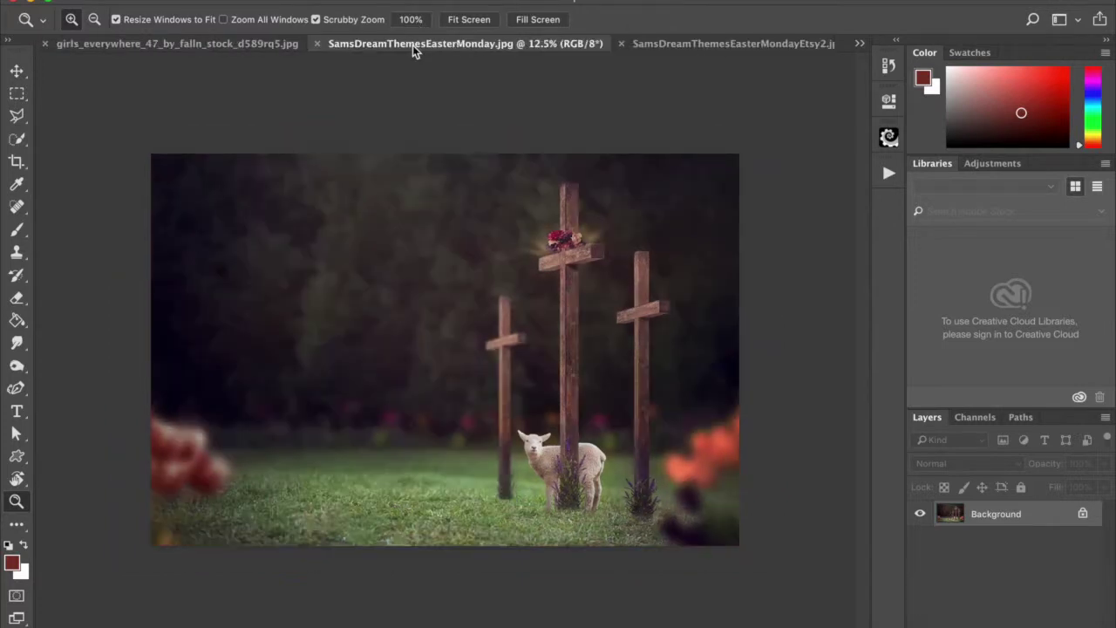
pyautogui.click(239, 45)
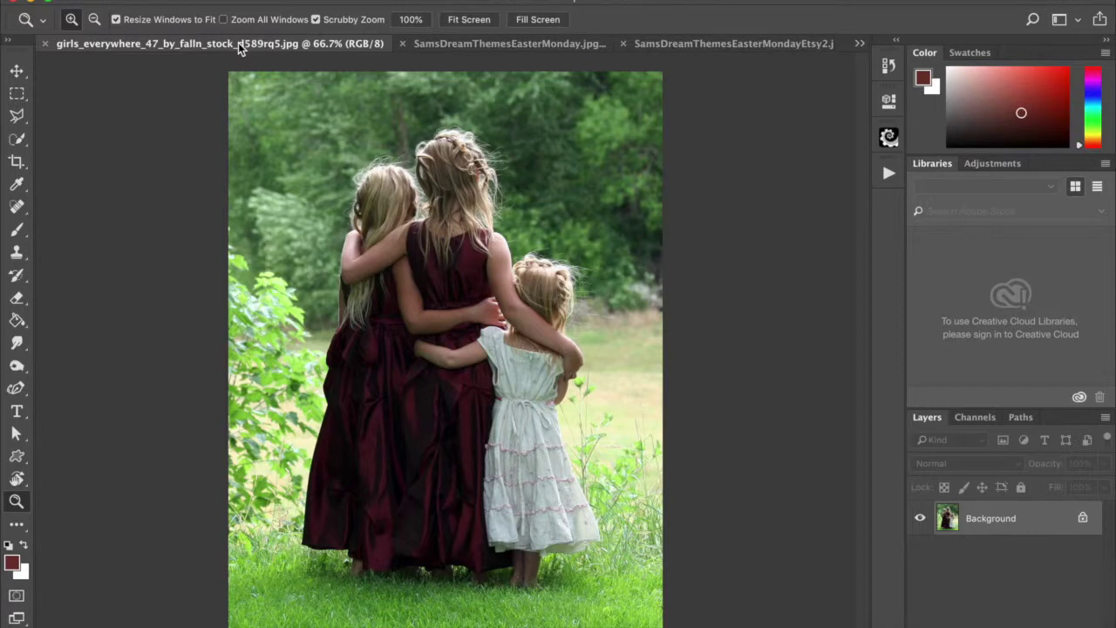
pyautogui.click(17, 141)
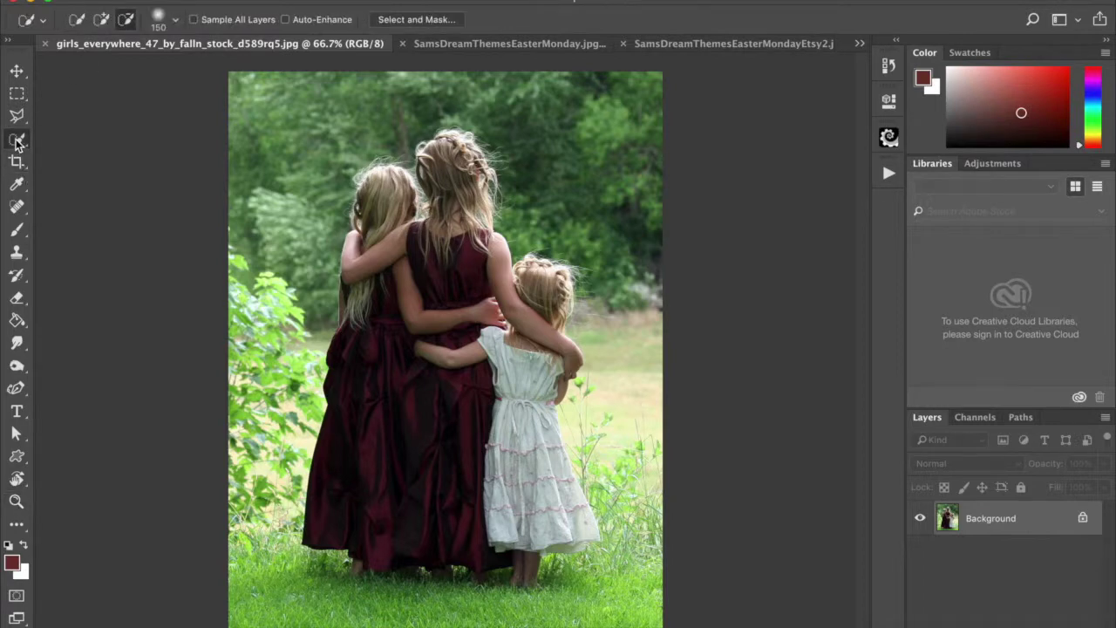
pyautogui.click(329, 0)
pyautogui.moveTo(375, 0)
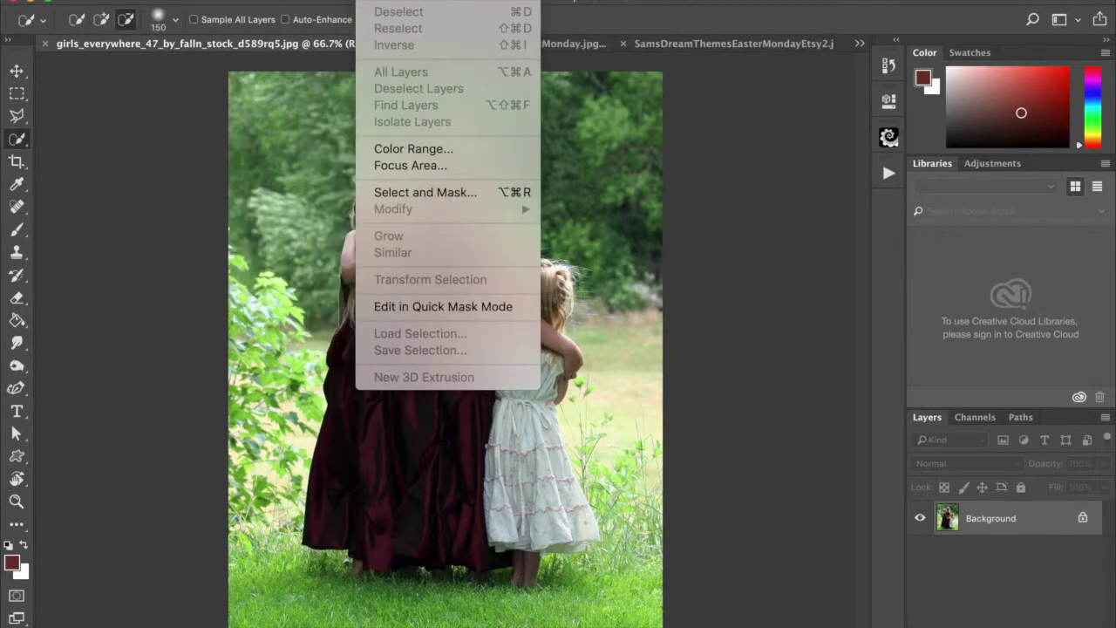
pyautogui.click(426, 192)
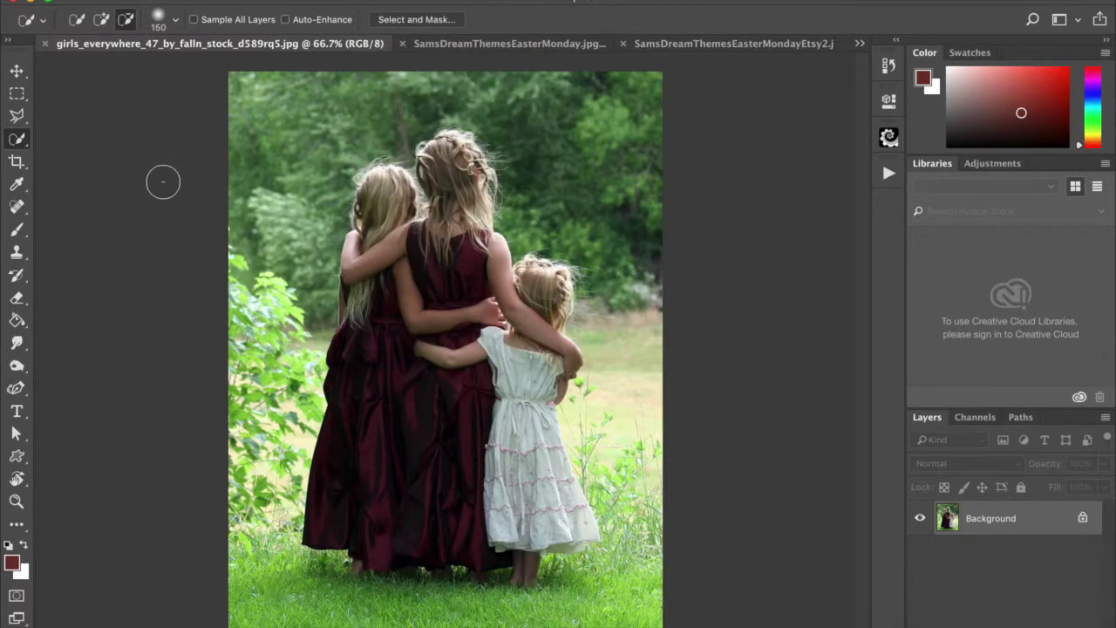
pyautogui.click(16, 390)
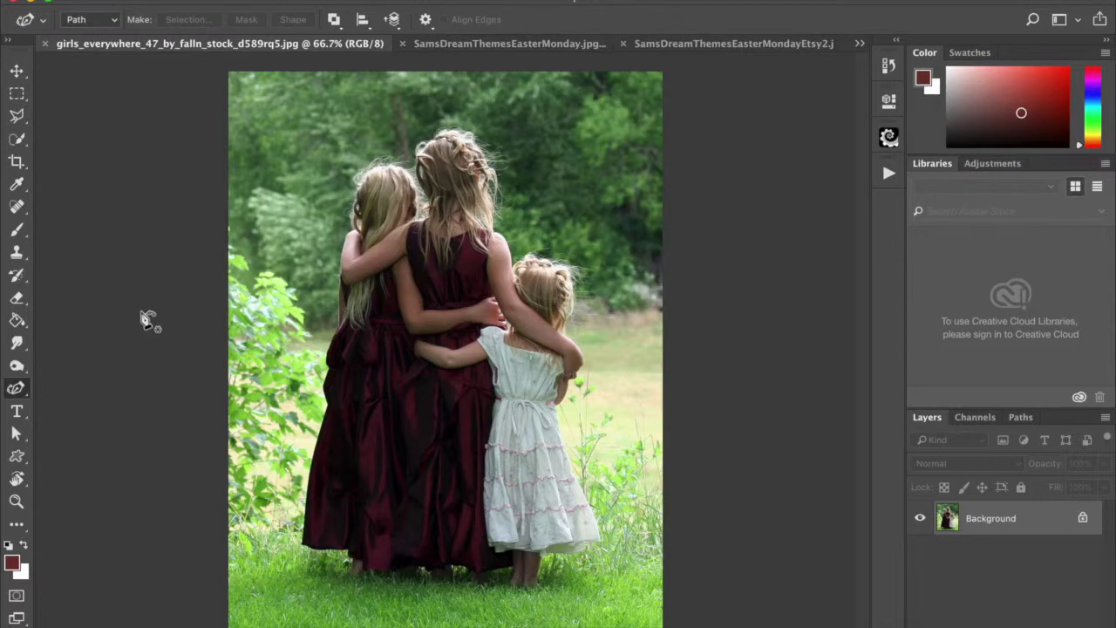
# Place the cutout girls_everywhere_47_by_falln_stock-d589rq5.psd from the Girls folder as a linked file in SamsDreamThemesEasterMonday.jpg.
pyautogui.click(477, 44)
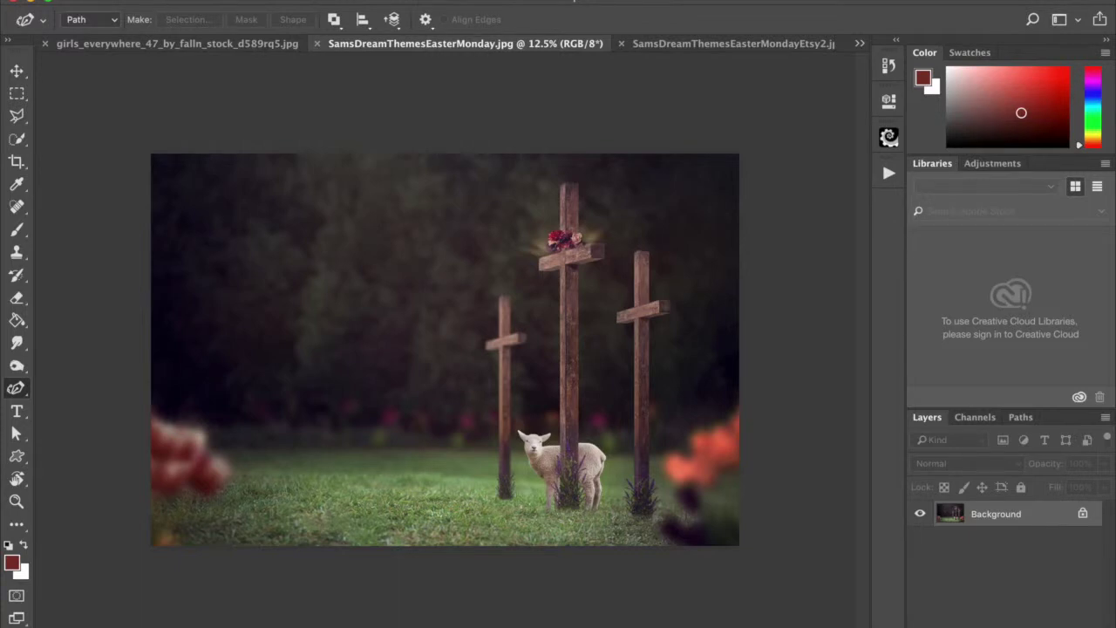
pyautogui.click(155, 1)
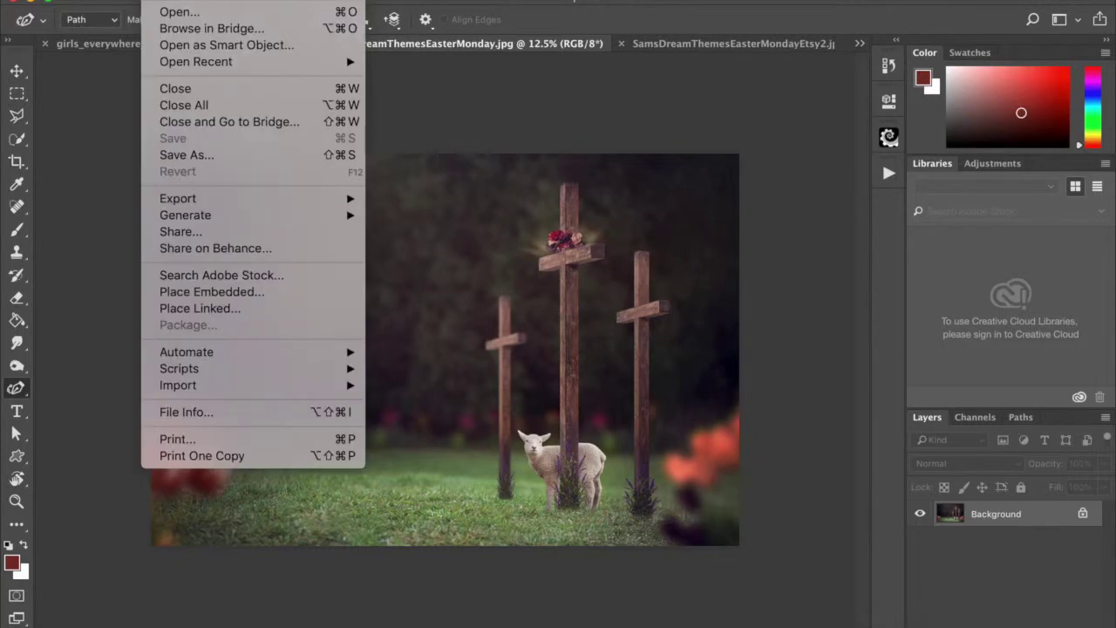
pyautogui.click(243, 307)
pyautogui.scroll(-10, 493, 340)
pyautogui.scroll(5, 493, 336)
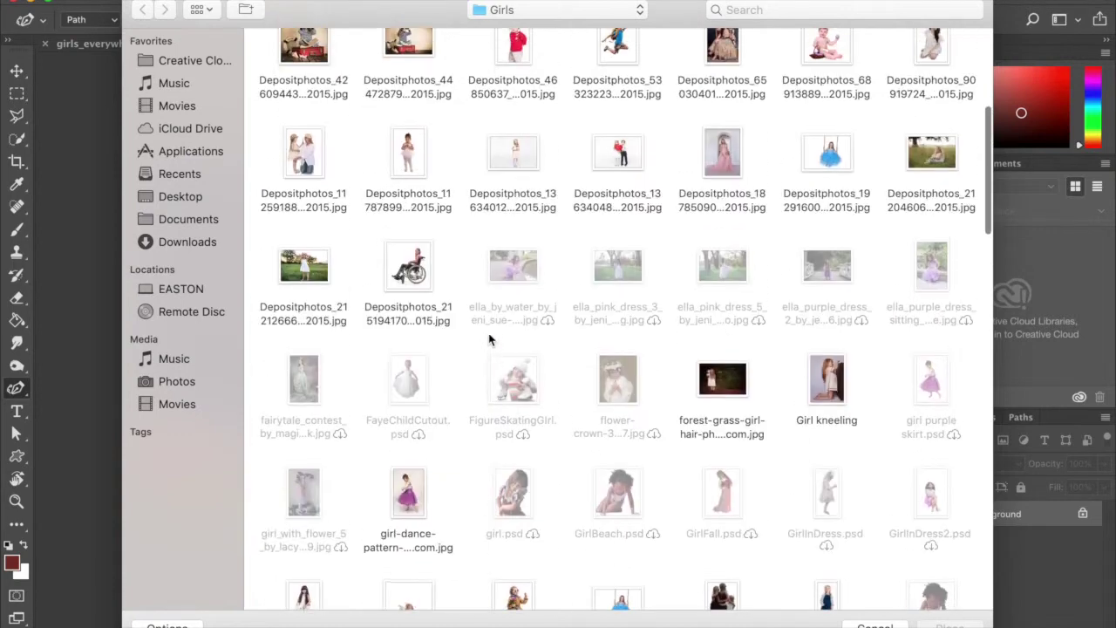
pyautogui.scroll(-5, 575, 266)
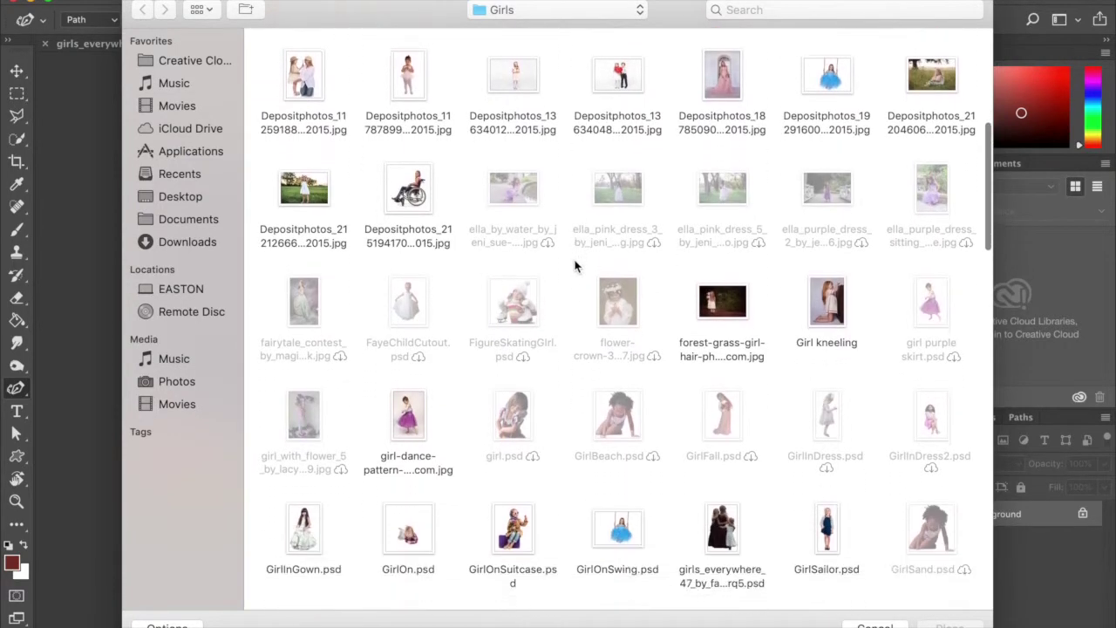
pyautogui.scroll(-2, 575, 266)
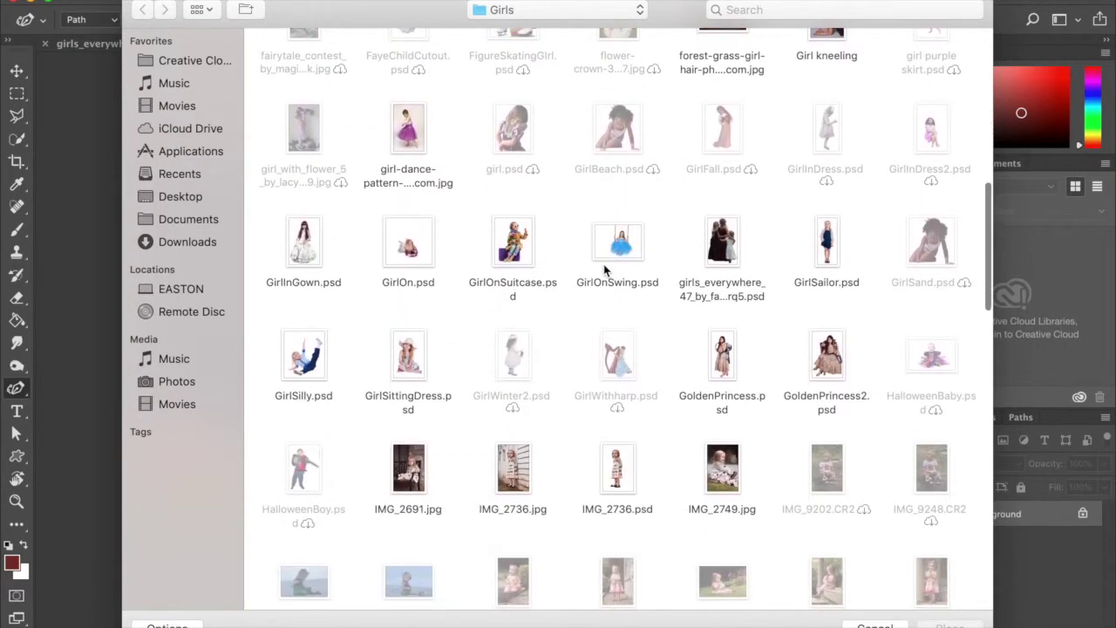
pyautogui.click(721, 244)
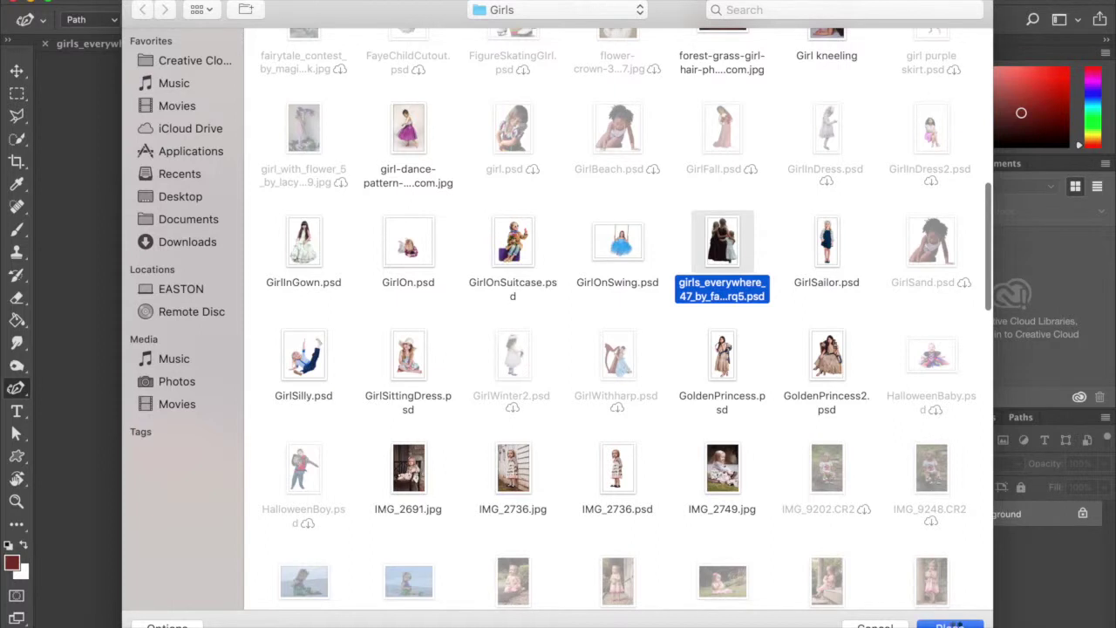
pyautogui.click(952, 625)
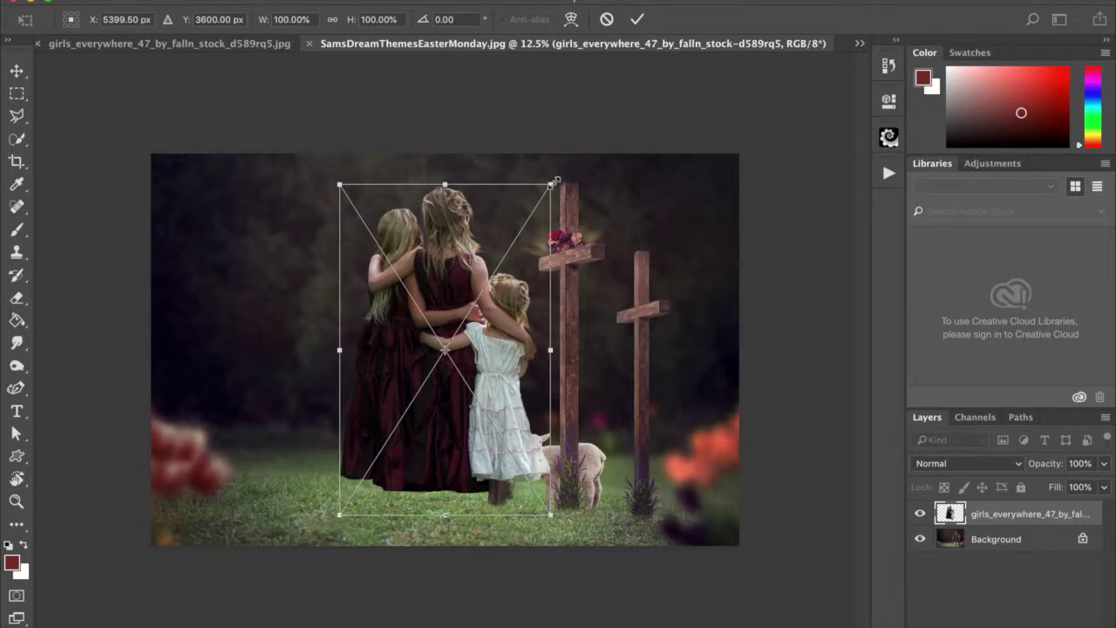
# Try stretching the placed girls to about 110% width and 77% height, and delete their layer.
pyautogui.moveTo(552, 182); pyautogui.dragTo(572, 259)
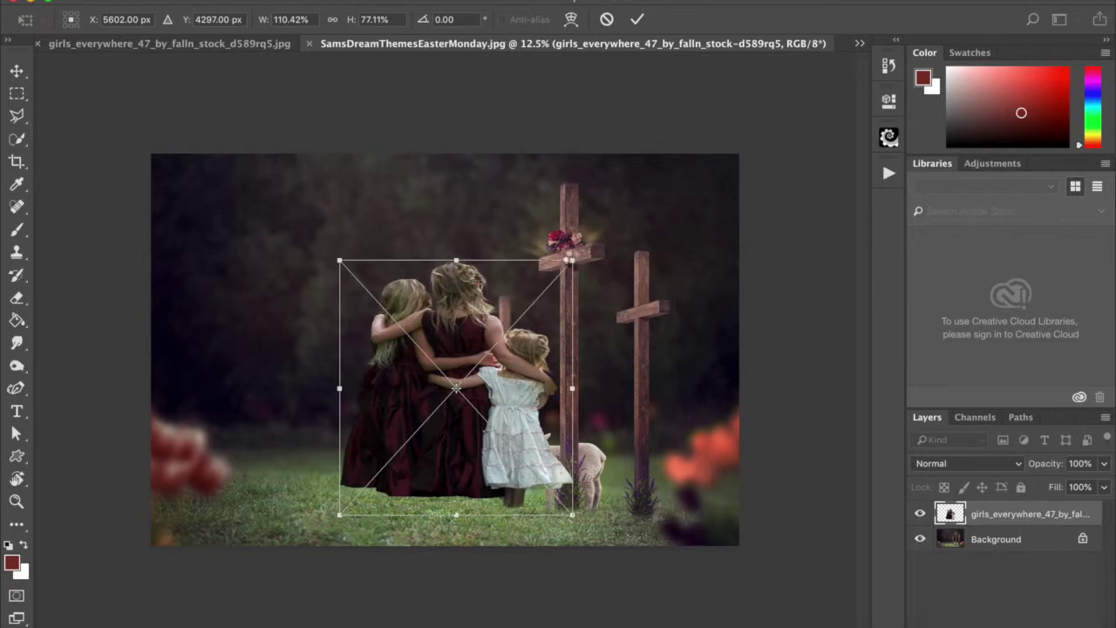
pyautogui.press('Return')
pyautogui.press('p')
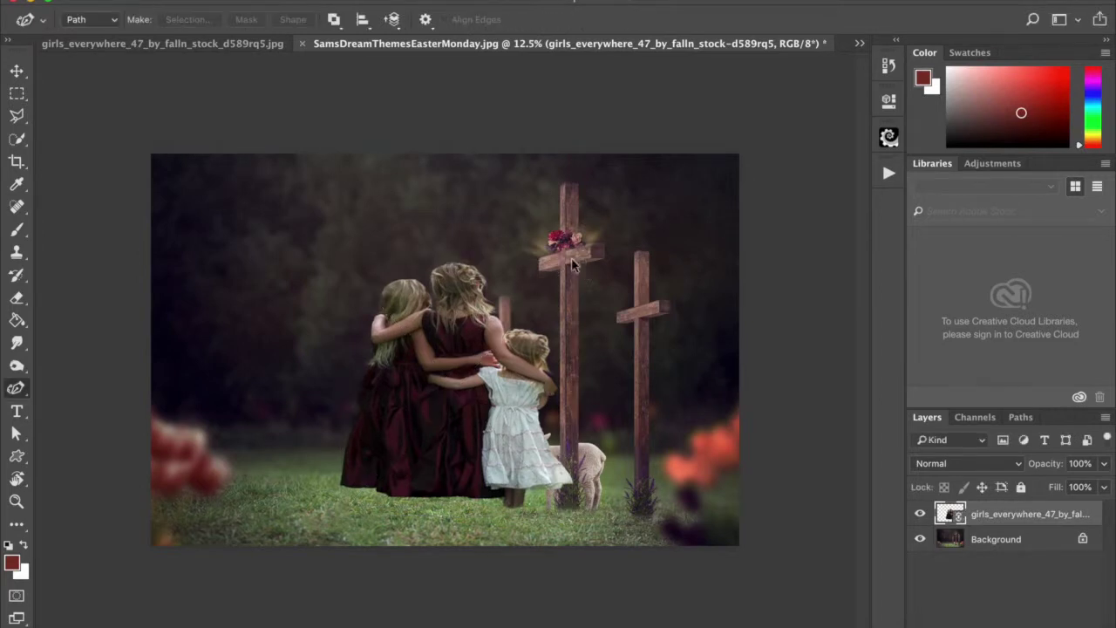
pyautogui.press('Delete')
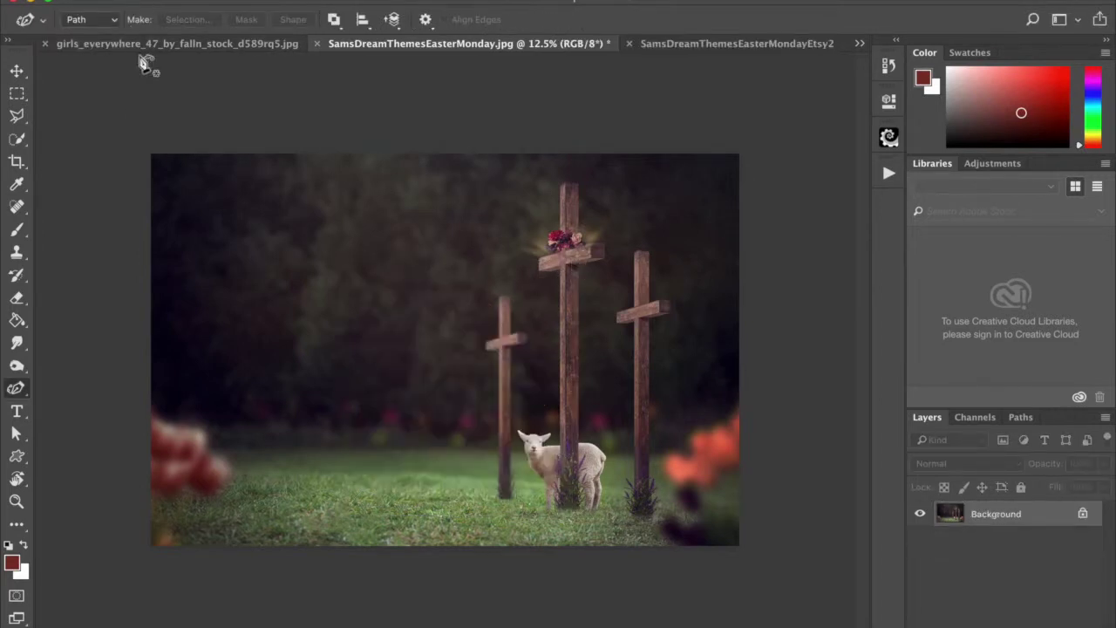
# Place girls_everywhere_47_by_falln_stock-d589rq5.psd from the Girls folder as a linked file over the three-cross backdrop.
pyautogui.click(145, 1)
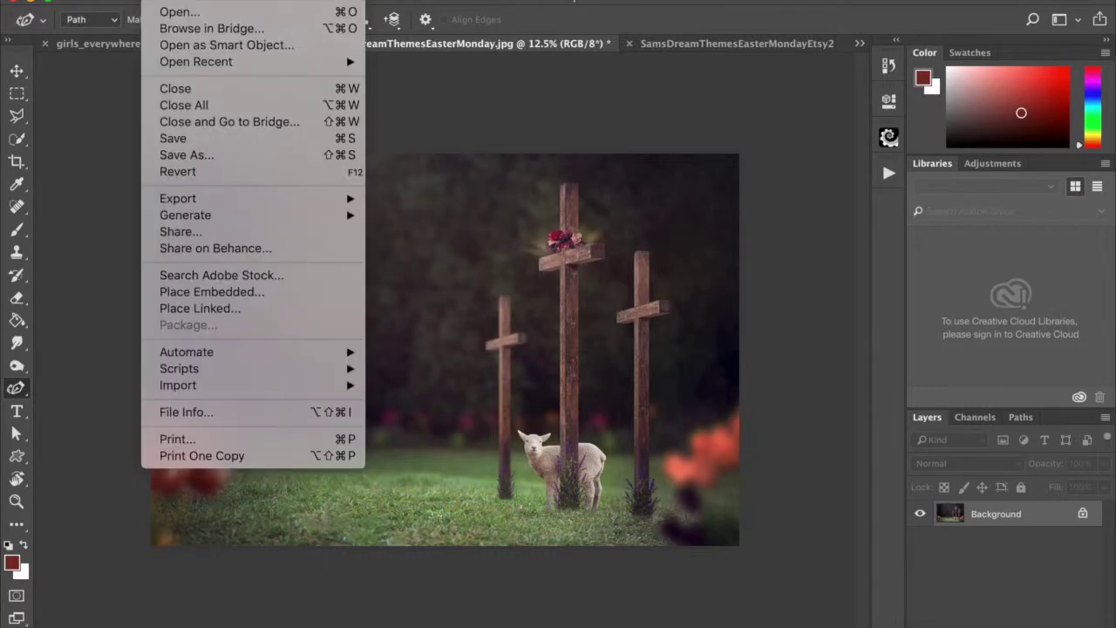
pyautogui.click(217, 310)
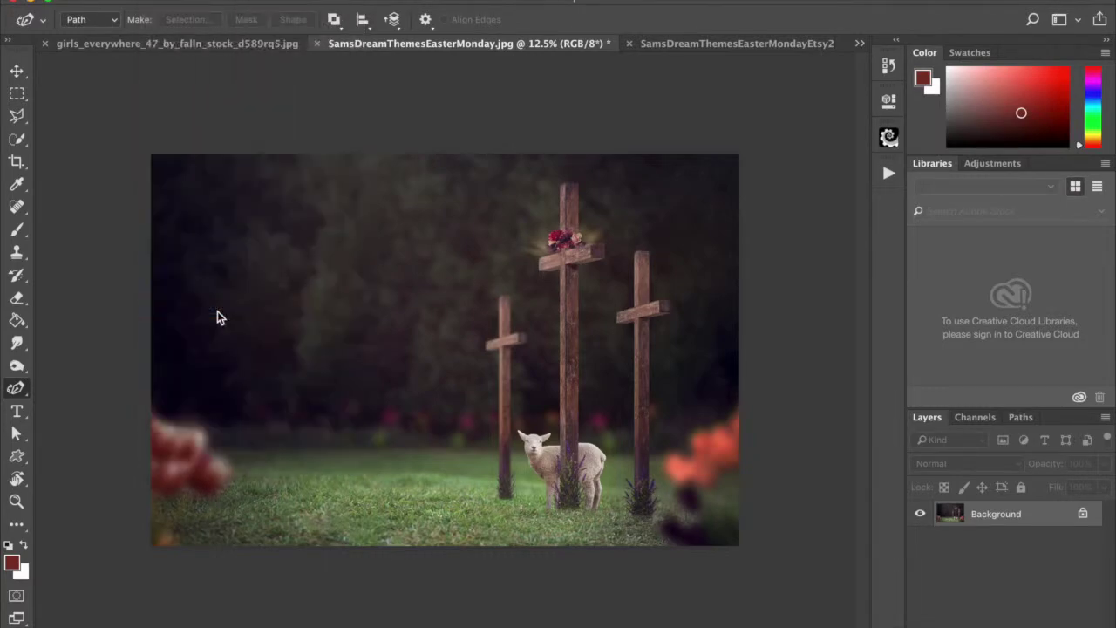
pyautogui.scroll(-15, 545, 273)
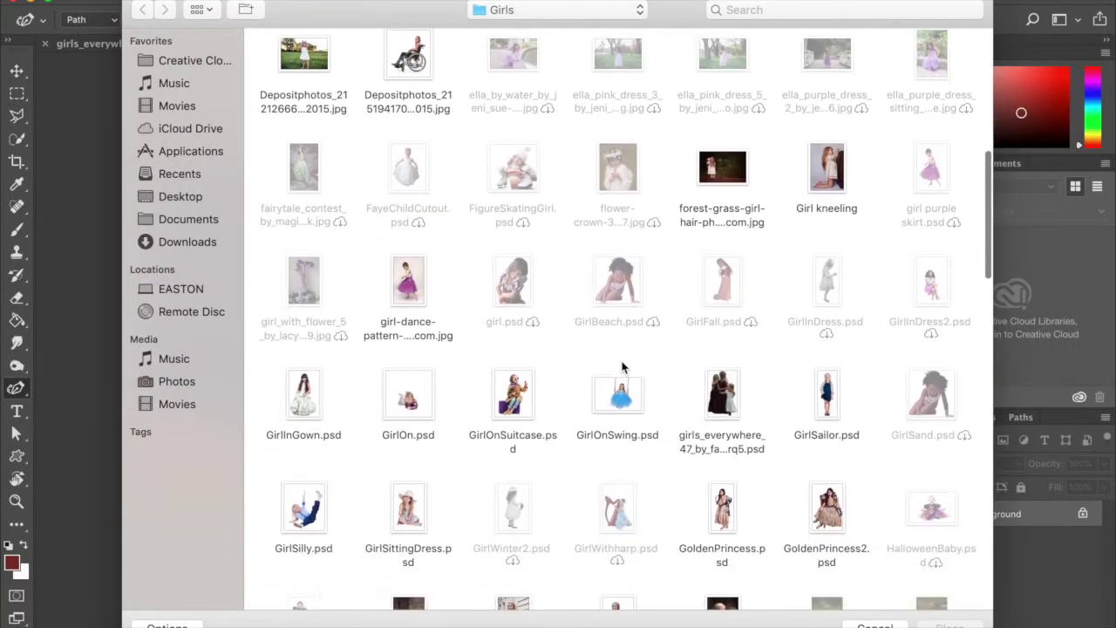
pyautogui.scroll(-10, 622, 367)
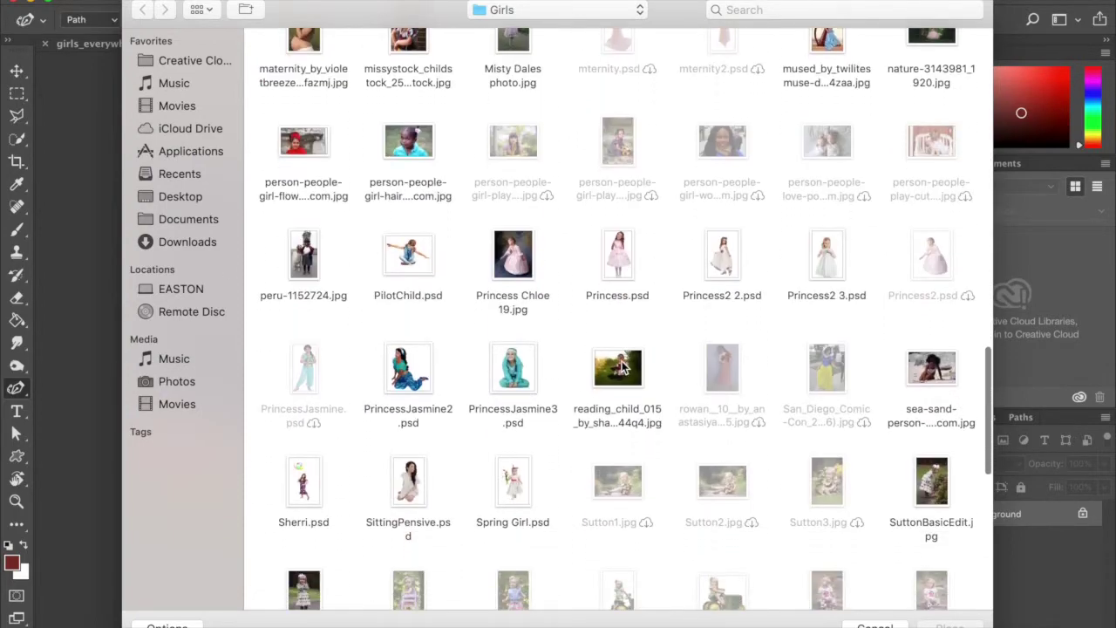
pyautogui.scroll(6, 622, 367)
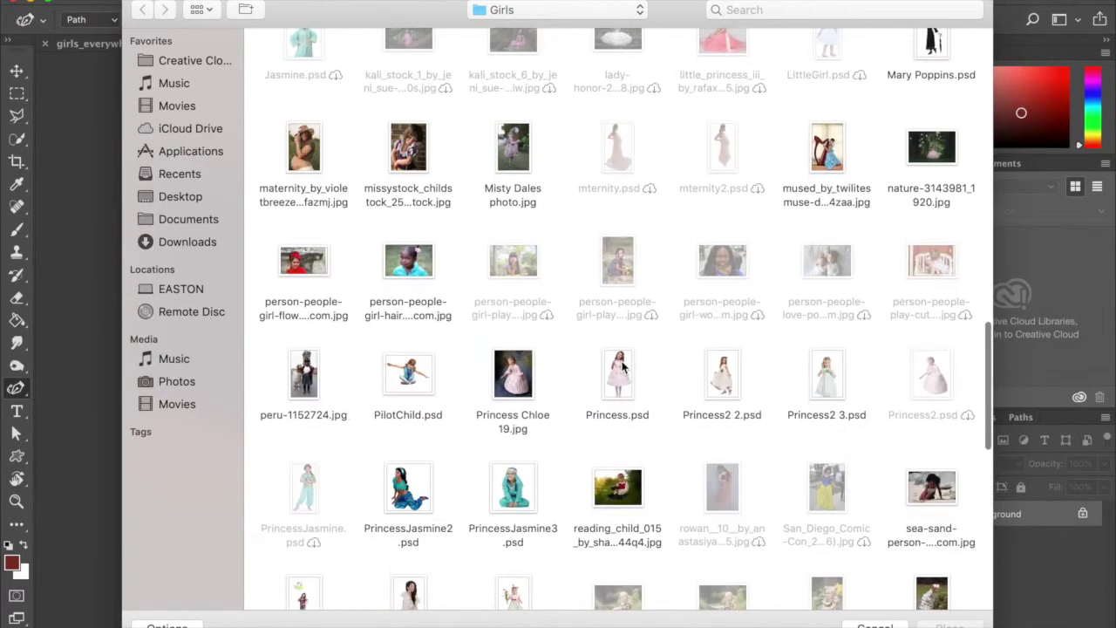
pyautogui.scroll(6, 621, 367)
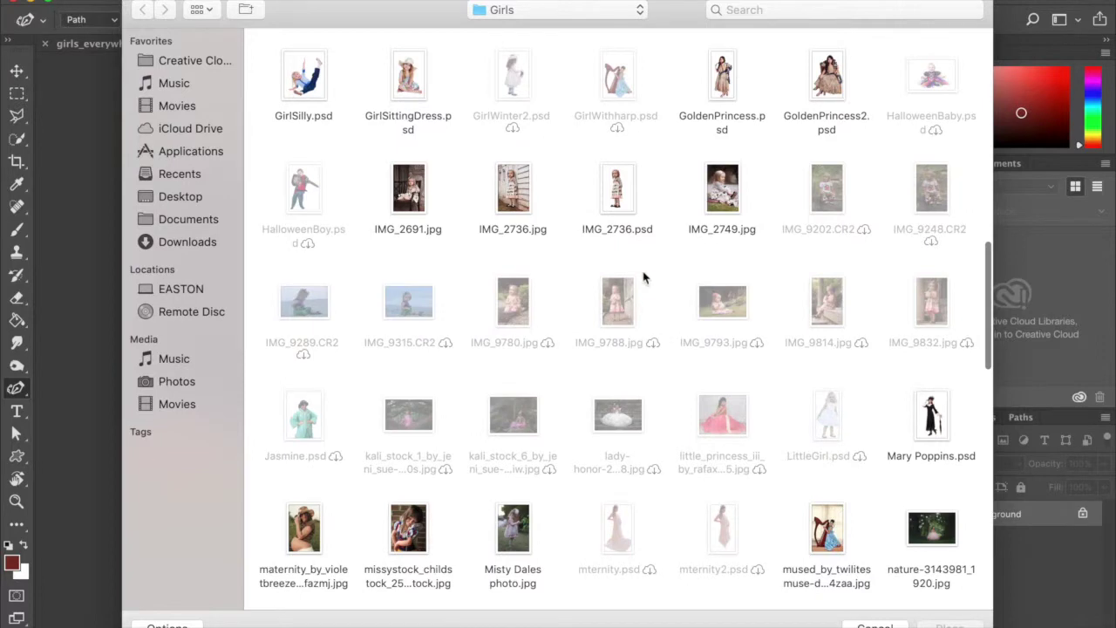
pyautogui.scroll(3, 660, 211)
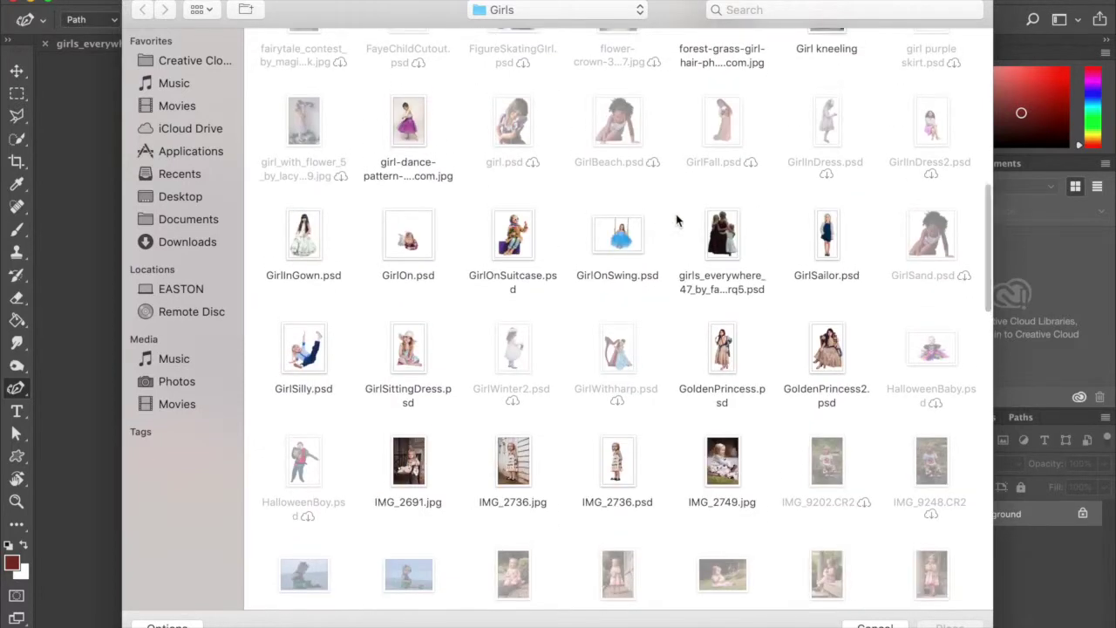
pyautogui.click(726, 248)
pyautogui.press('Return')
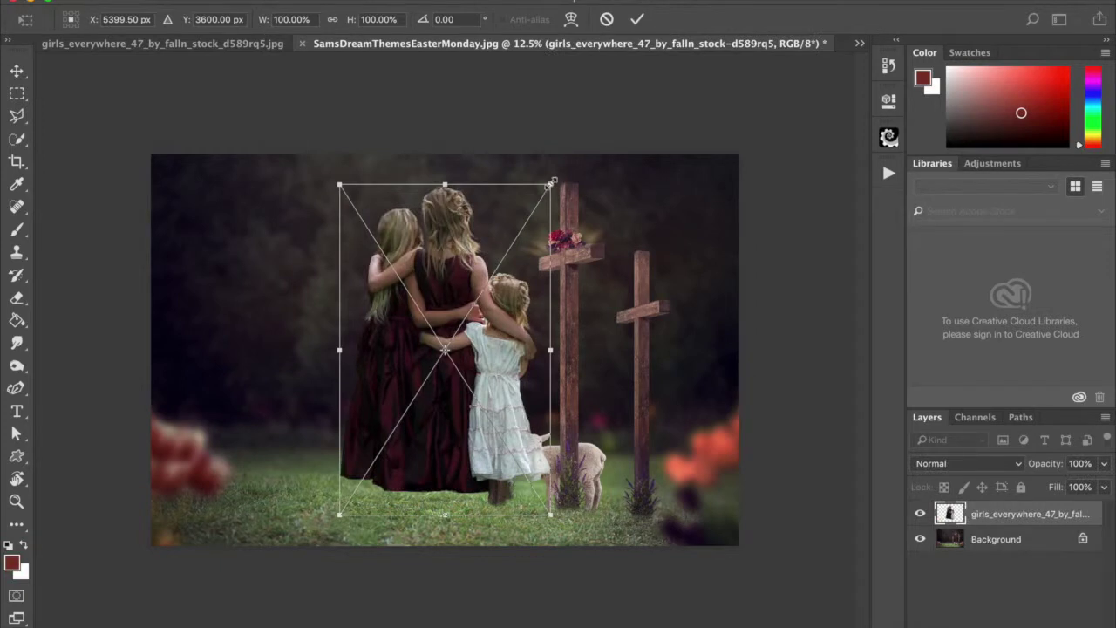
# Scale the placed girls proportionally to about 56% and move them onto the grass to the left of the lamb.
pyautogui.moveTo(536, 199); pyautogui.dragTo(440, 313)
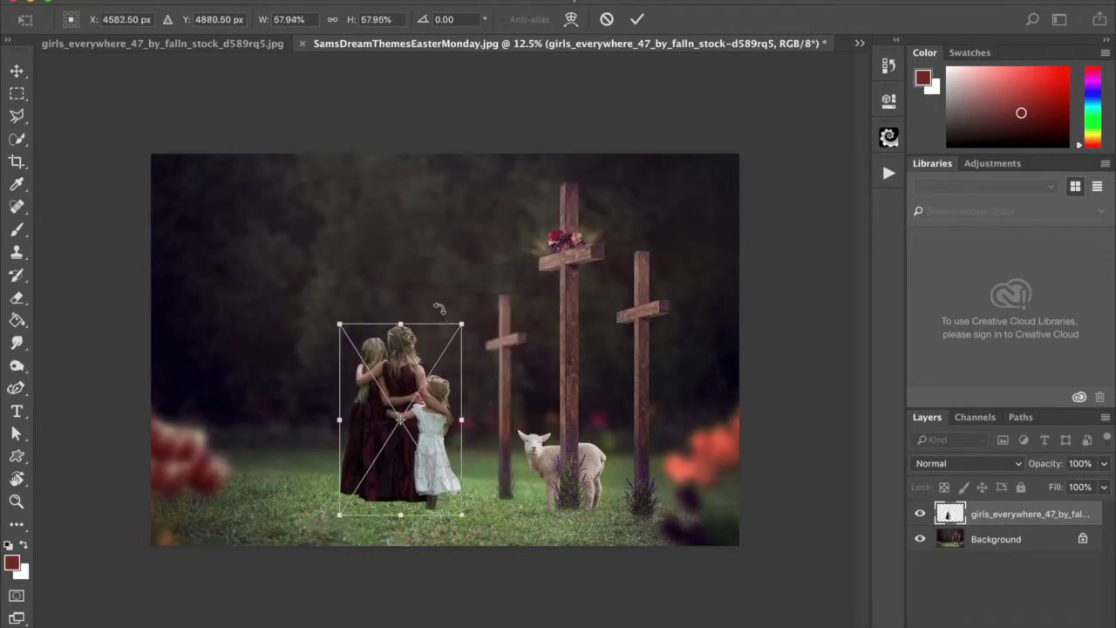
pyautogui.moveTo(410, 393); pyautogui.dragTo(601, 403)
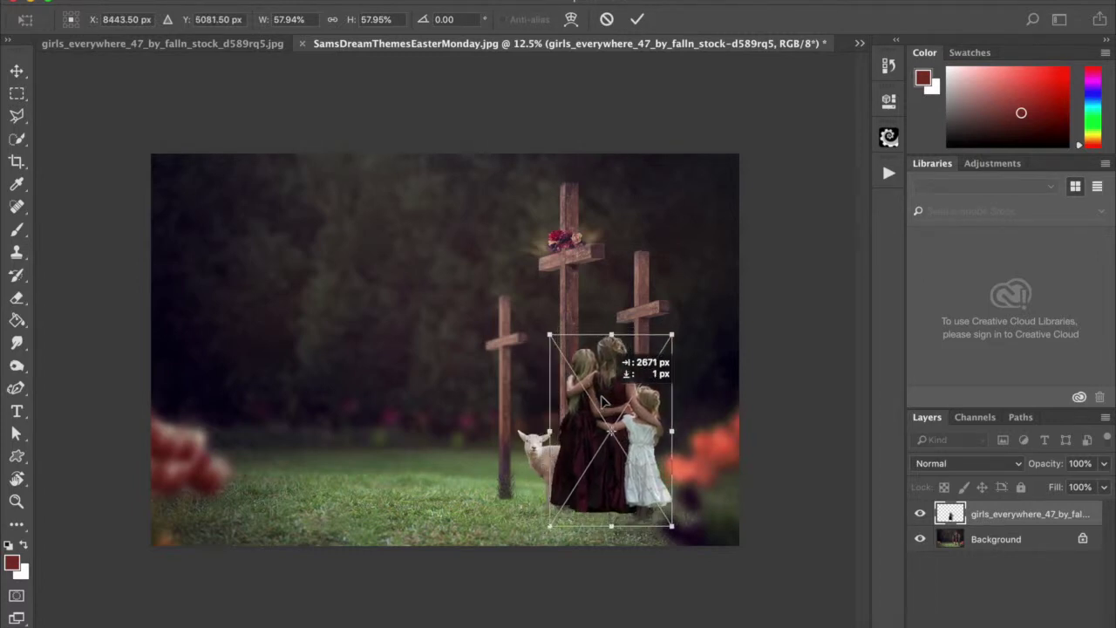
pyautogui.moveTo(602, 401); pyautogui.dragTo(602, 401)
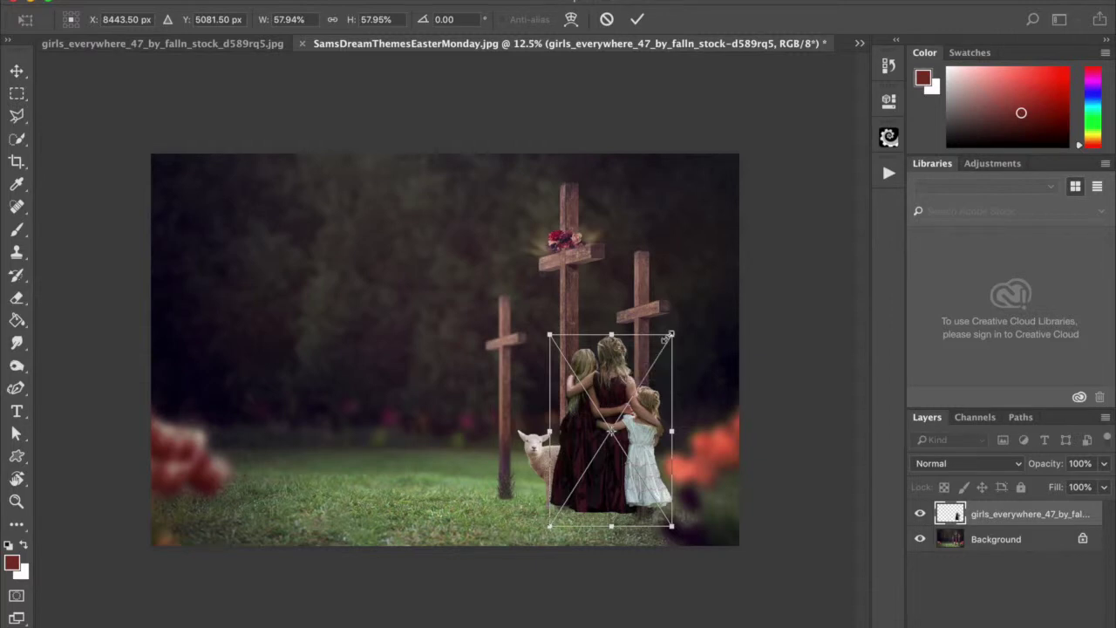
pyautogui.moveTo(672, 333); pyautogui.dragTo(669, 339)
pyautogui.moveTo(621, 409); pyautogui.dragTo(483, 414)
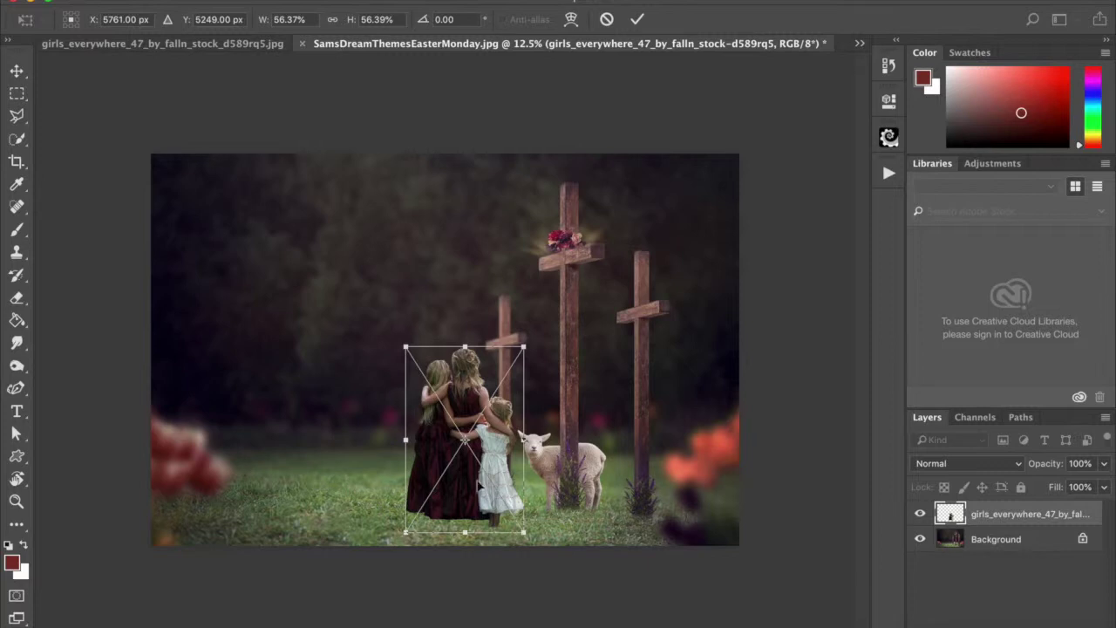
# Shift the girls slightly to stand just left of the smallest cross, shrink them a little more and commit the transform.
pyautogui.moveTo(460, 441)
pyautogui.mouseDown()
pyautogui.moveTo(405, 373)
pyautogui.moveTo(409, 357)
pyautogui.moveTo(471, 441)
pyautogui.moveTo(447, 441)
pyautogui.moveTo(510, 454)
pyautogui.moveTo(455, 447)
pyautogui.mouseUp()
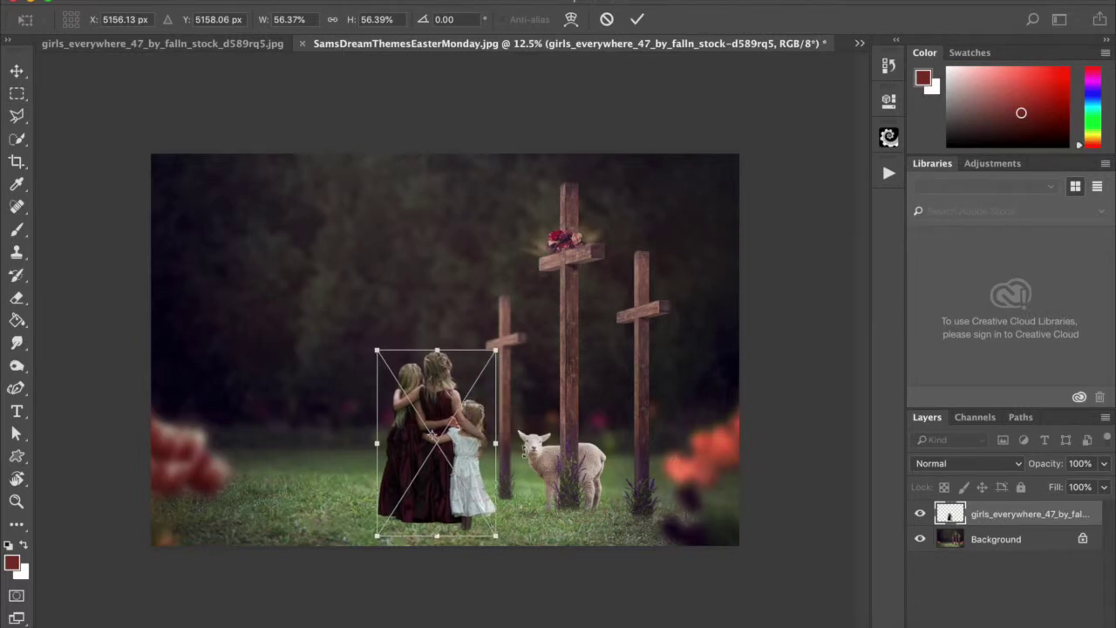
pyautogui.moveTo(454, 459); pyautogui.dragTo(460, 452)
pyautogui.moveTo(461, 449); pyautogui.dragTo(462, 451)
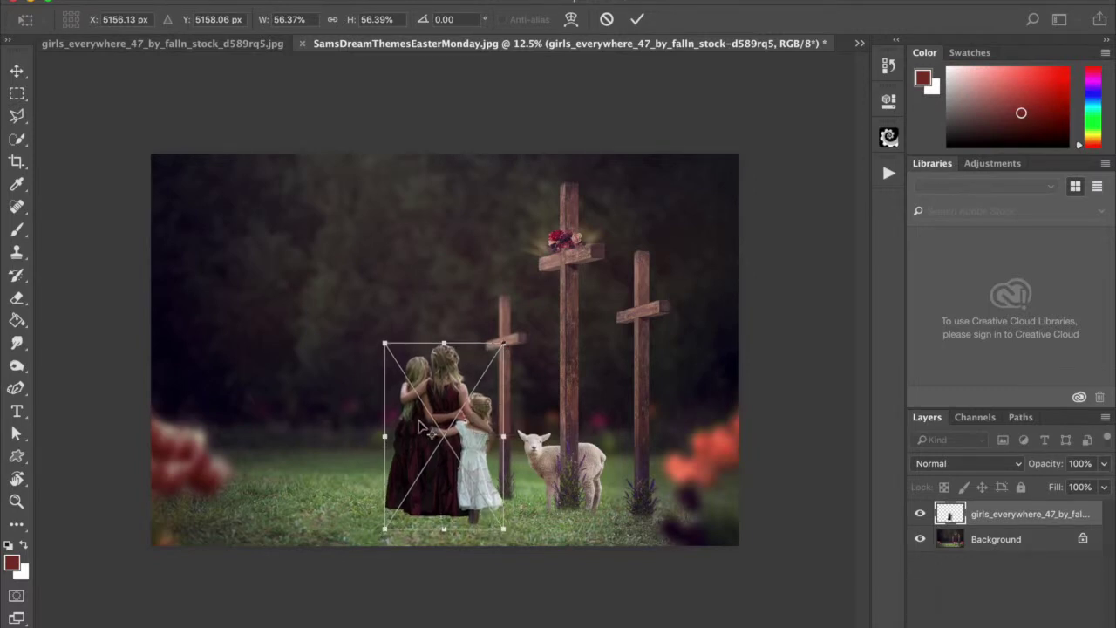
pyautogui.moveTo(458, 466); pyautogui.dragTo(458, 472)
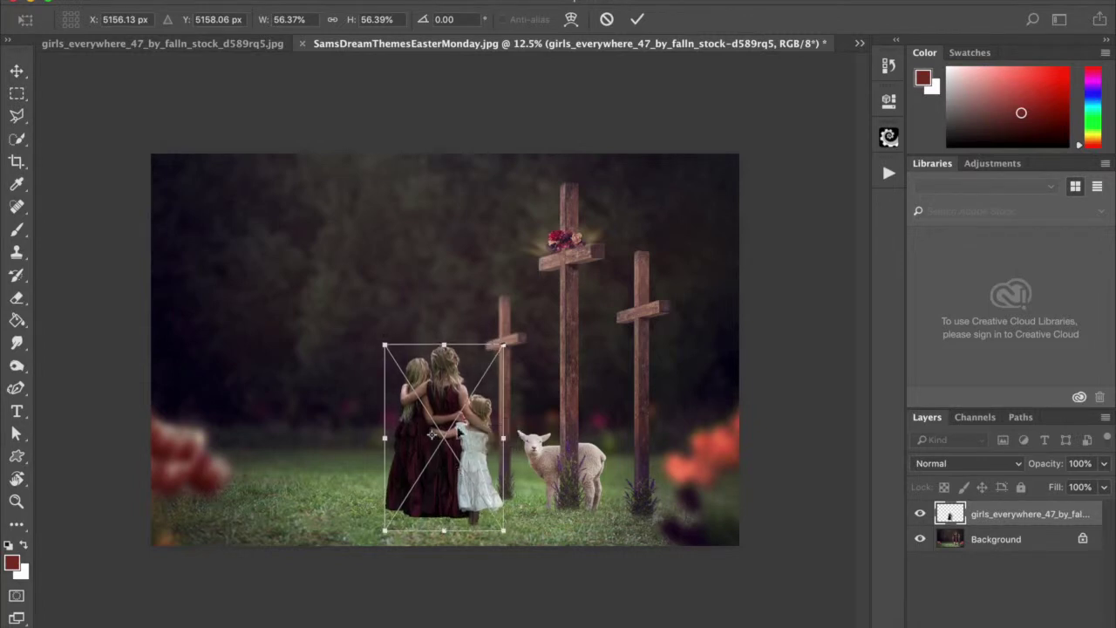
pyautogui.moveTo(504, 344); pyautogui.dragTo(499, 351)
pyautogui.moveTo(443, 400); pyautogui.dragTo(445, 398)
pyautogui.press('Return')
pyautogui.press('p')
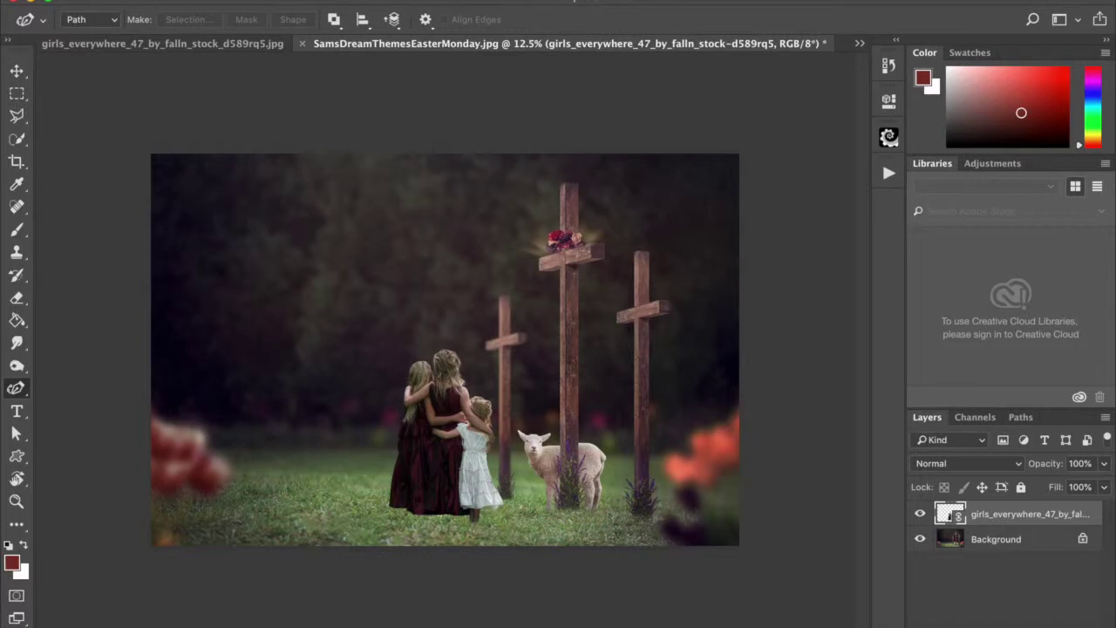
# Add a white layer mask to the girls layer and ready the Brush tool with black as the foreground color.
pyautogui.click(1017, 626)
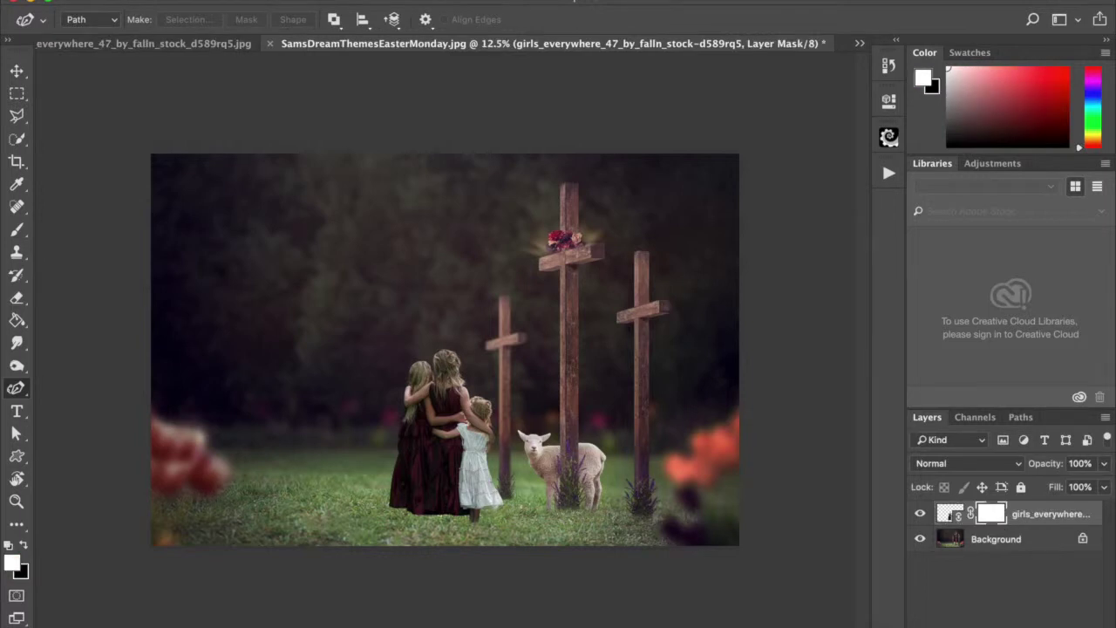
pyautogui.click(17, 230)
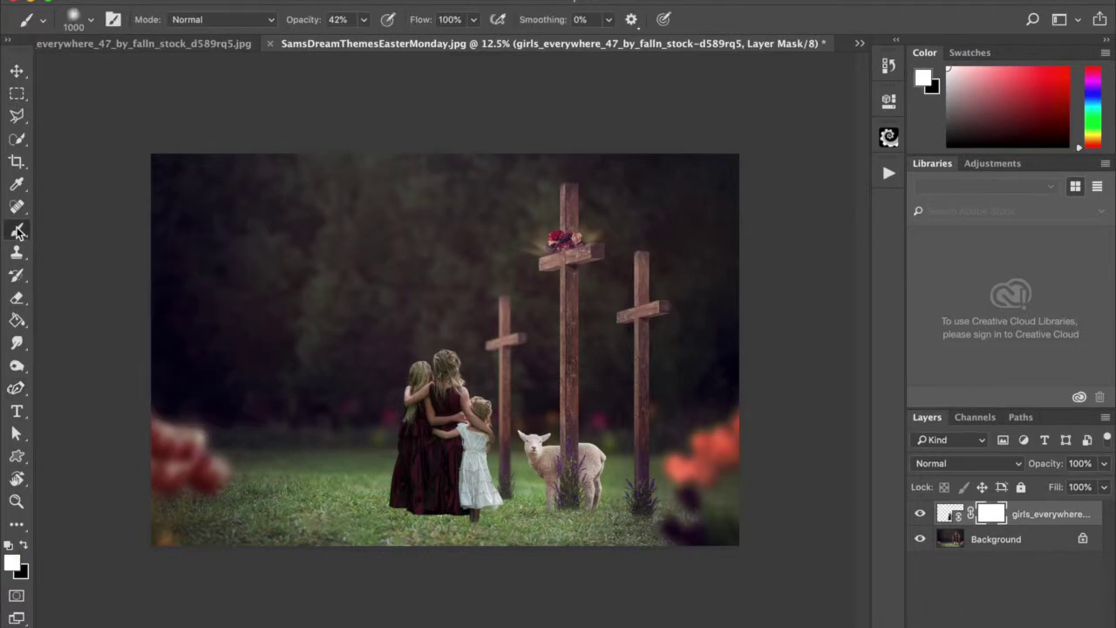
pyautogui.click(25, 545)
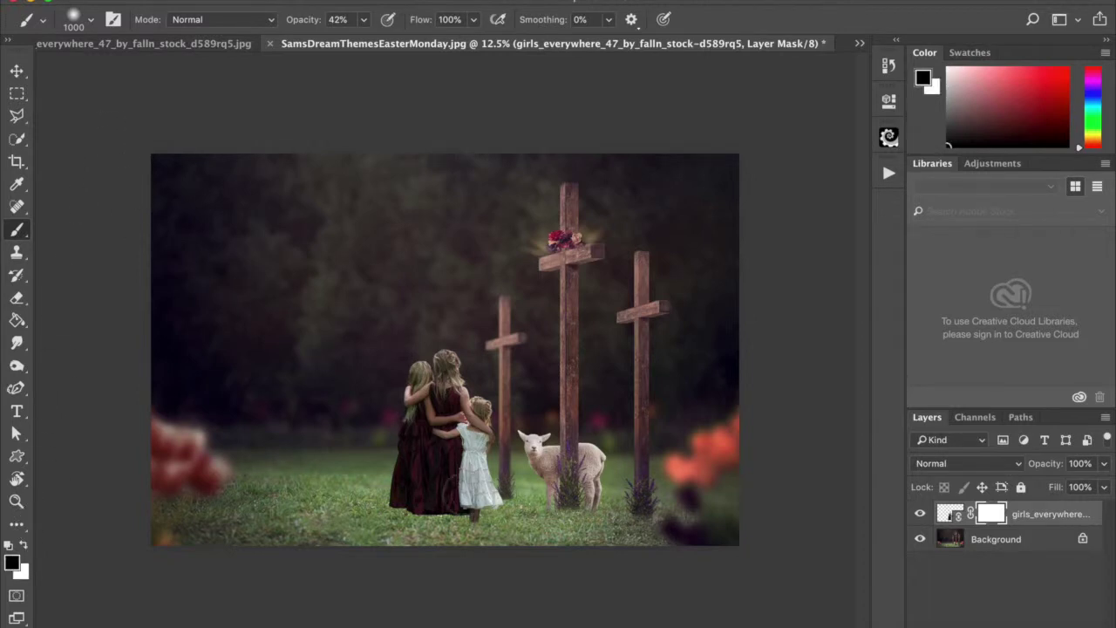
# Set the brush to 700 px with 0% hardness and raise its opacity to 100%.
pyautogui.press('[')
pyautogui.press('[')
pyautogui.press('[')
pyautogui.click(90, 21)
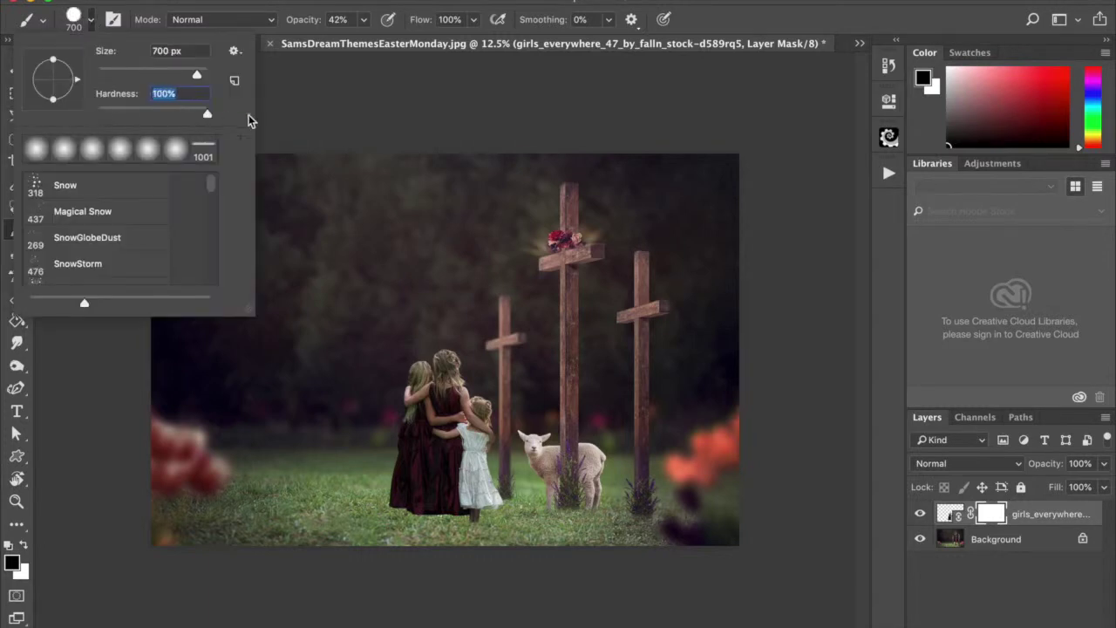
pyautogui.click(92, 113)
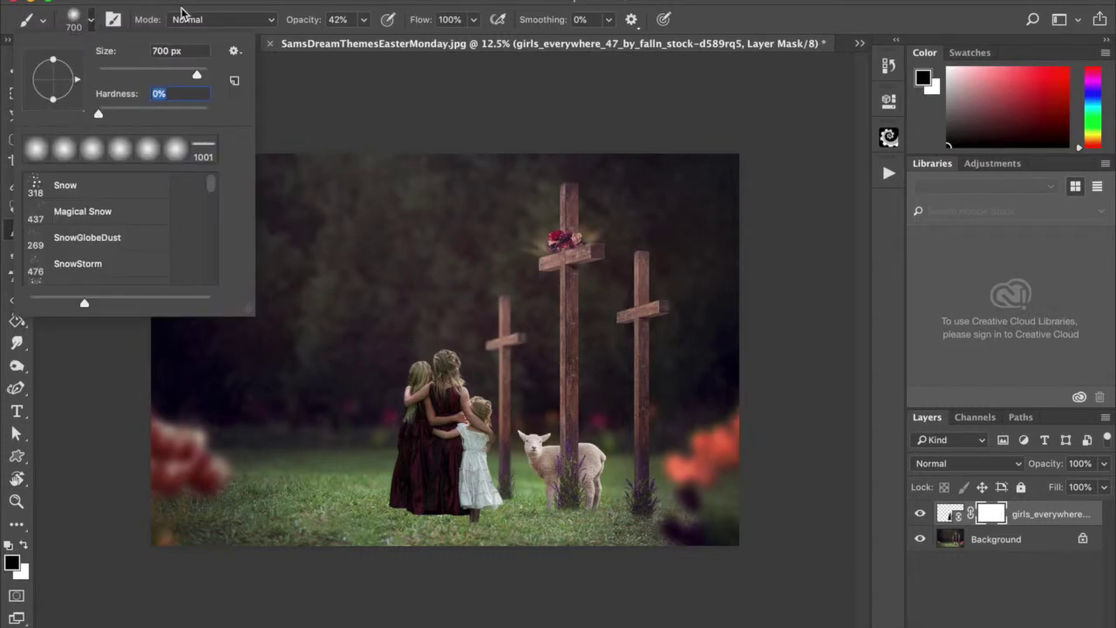
pyautogui.click(362, 24)
pyautogui.moveTo(364, 37); pyautogui.dragTo(494, 39)
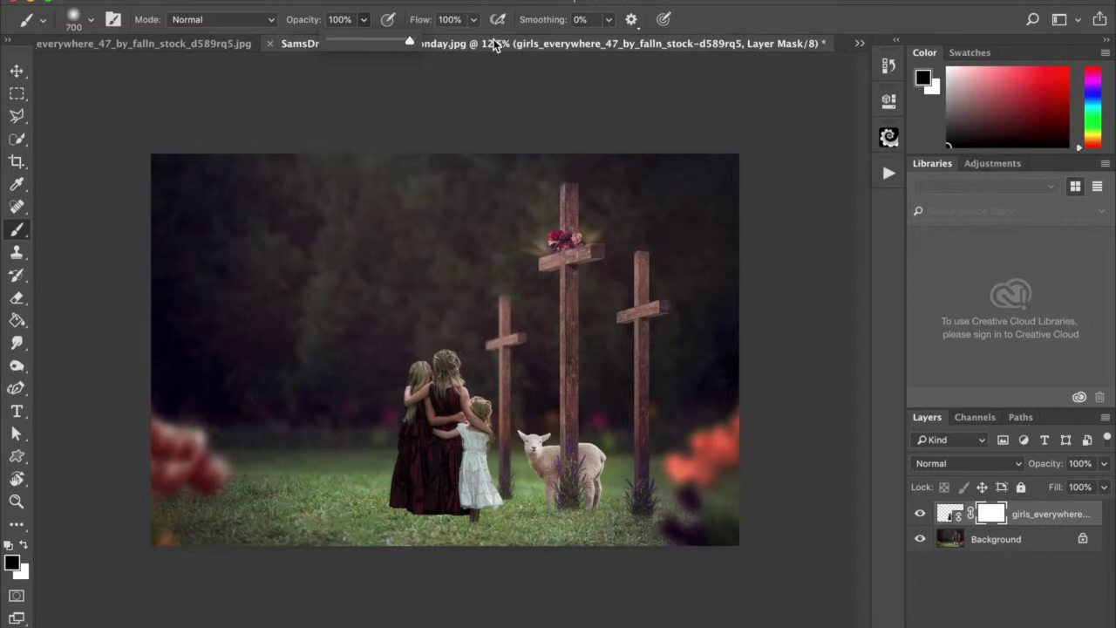
# Try masking the dress hems and feet with a soft 200 px brush, and undo the stroke.
pyautogui.press('[')
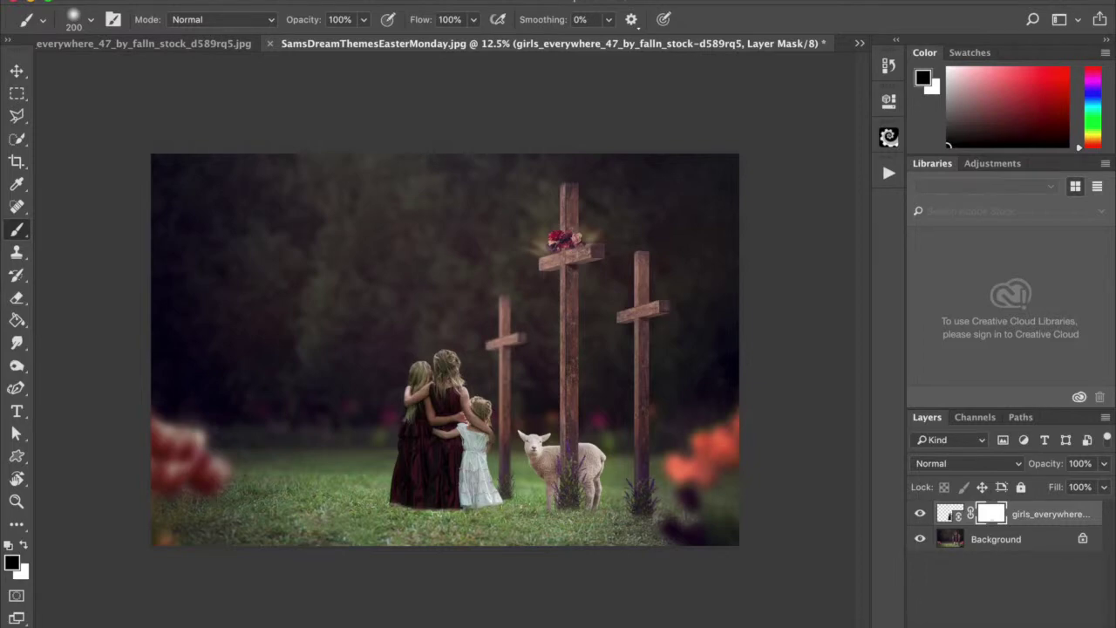
pyautogui.scroll(5, 478, 497)
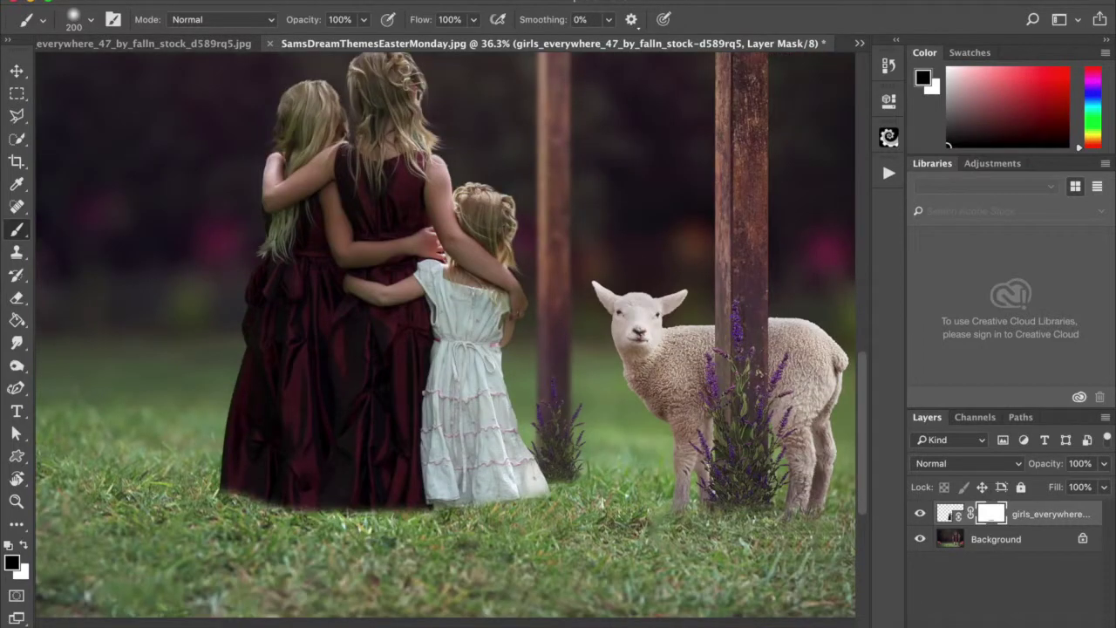
pyautogui.scroll(-2, 446, 334)
pyautogui.hscroll(-3, 445, 334)
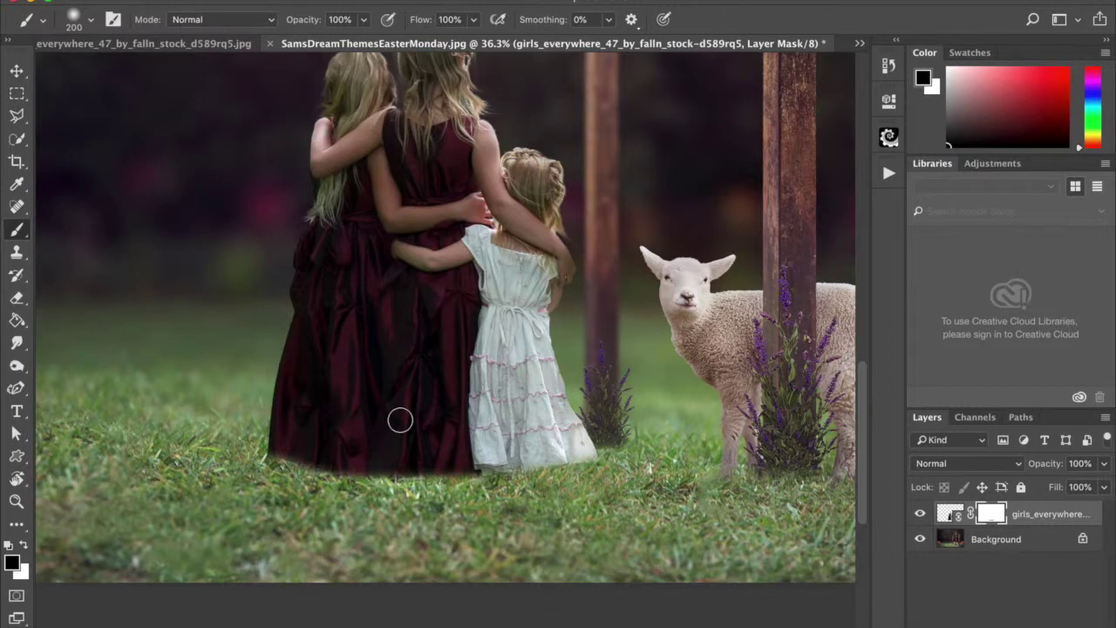
pyautogui.hotkey('ctrl', 'z')
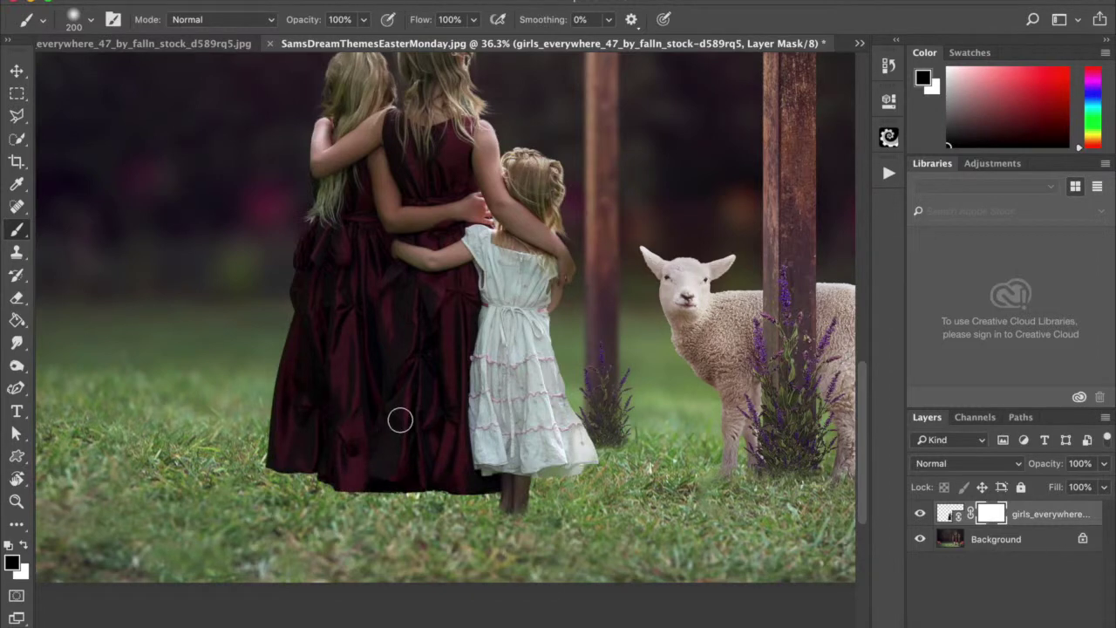
# Find a grass-shaped brush among the presets and choose Sampled Brush #18 at 1001 px.
pyautogui.click(92, 21)
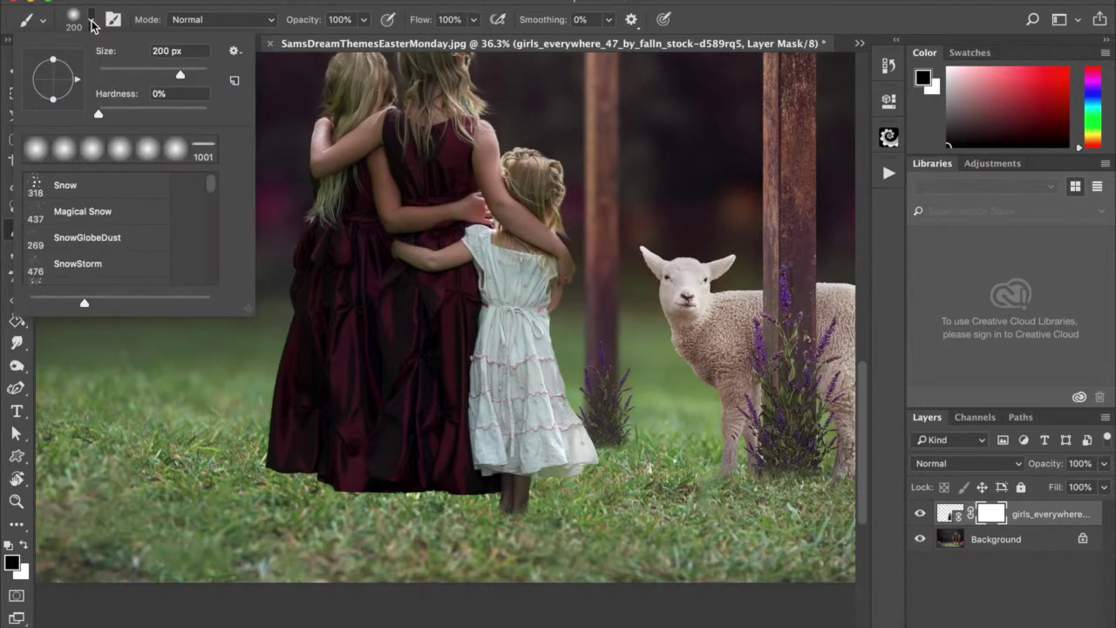
pyautogui.scroll(-5, 114, 259)
pyautogui.scroll(-15, 118, 261)
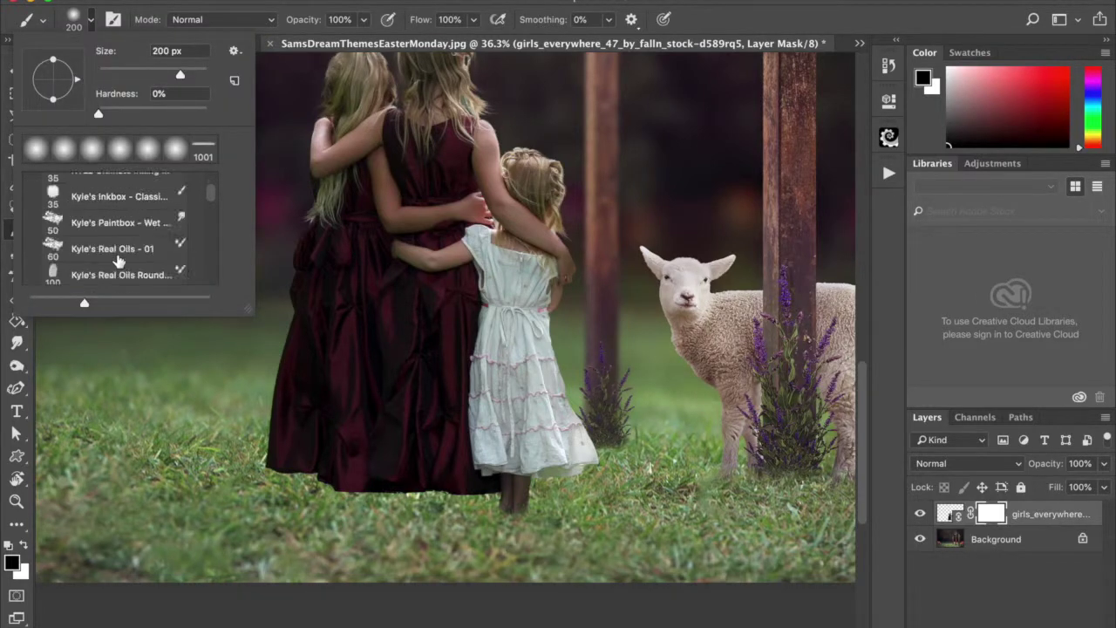
pyautogui.scroll(5, 118, 260)
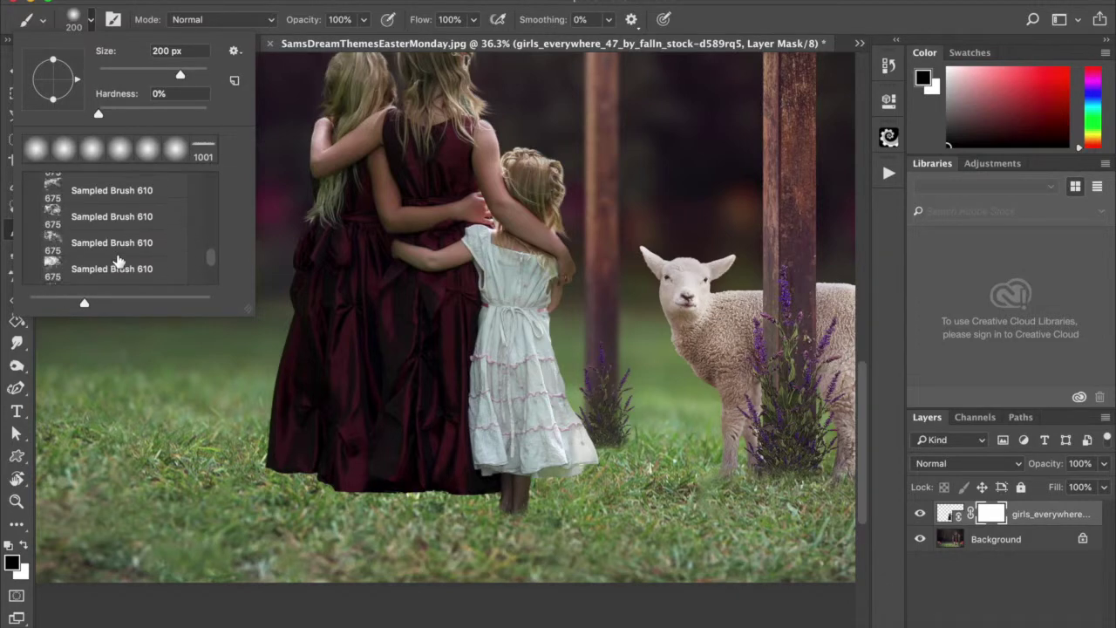
pyautogui.scroll(-3, 117, 260)
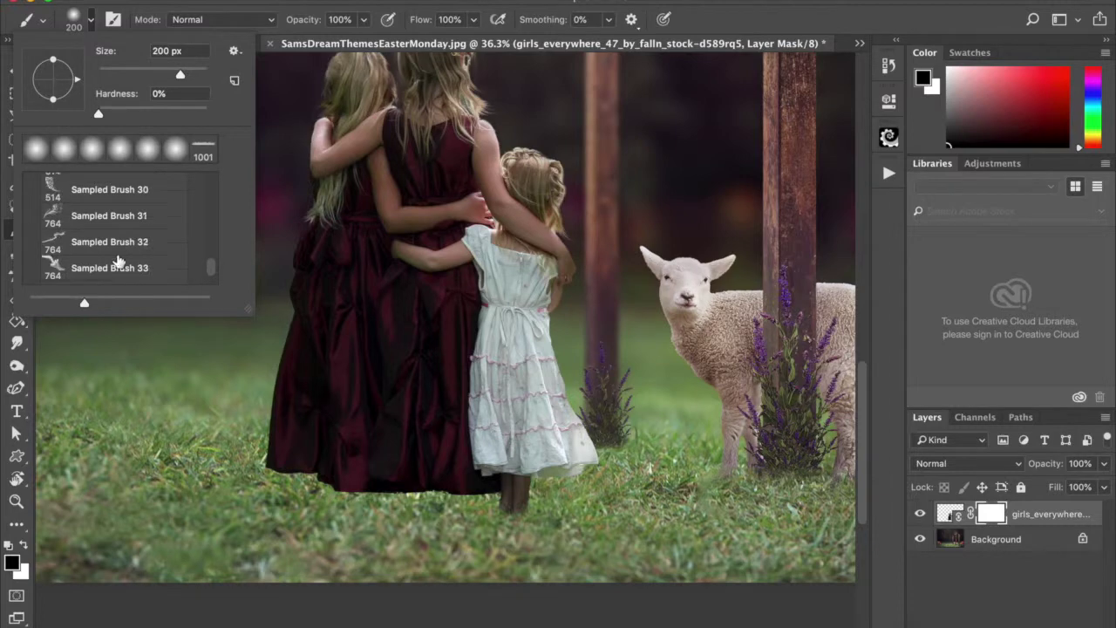
pyautogui.scroll(3, 118, 261)
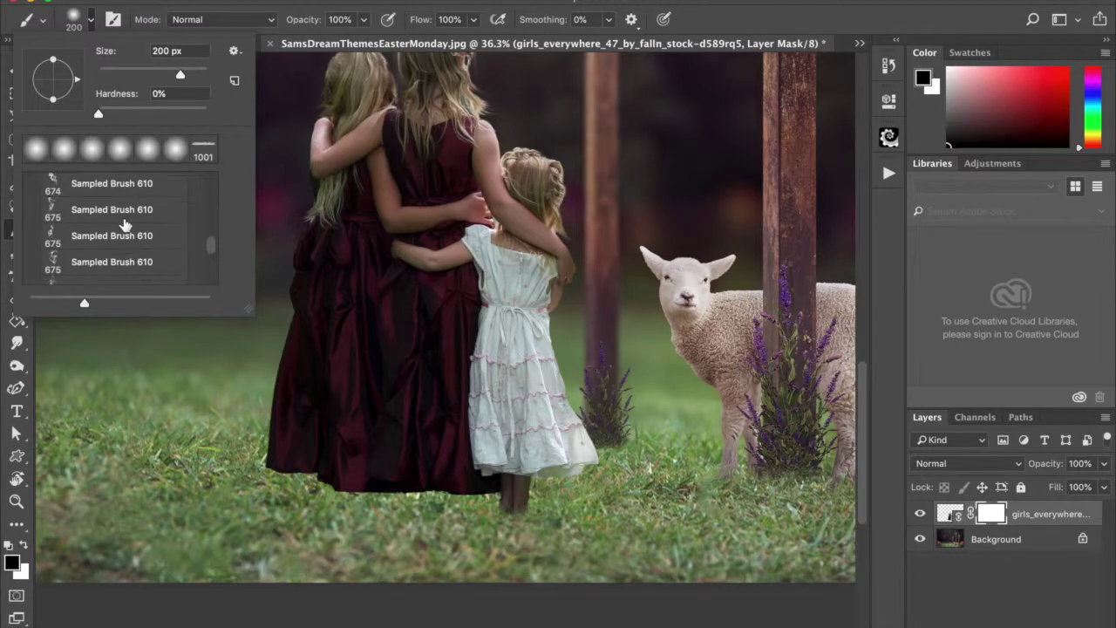
pyautogui.scroll(3, 125, 226)
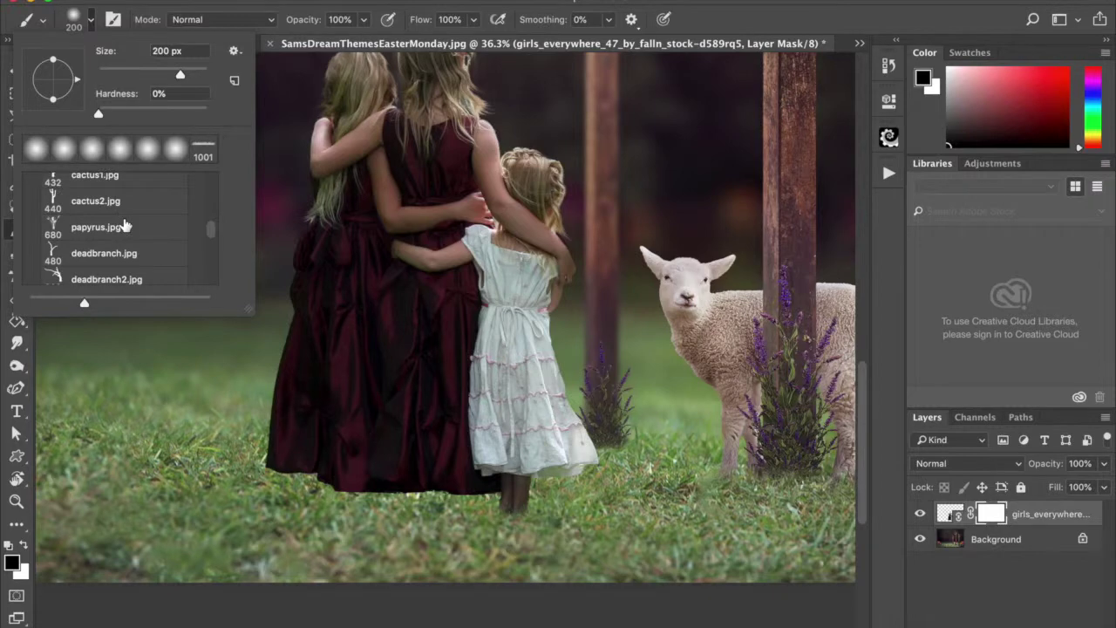
pyautogui.scroll(3, 125, 226)
pyautogui.scroll(5, 125, 226)
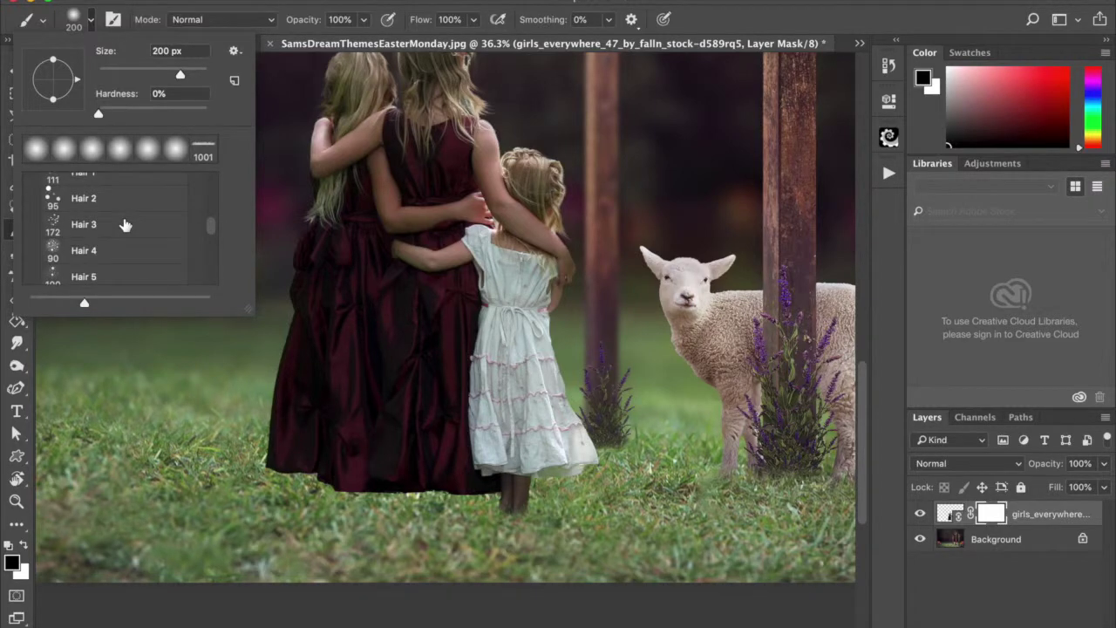
pyautogui.scroll(8, 125, 226)
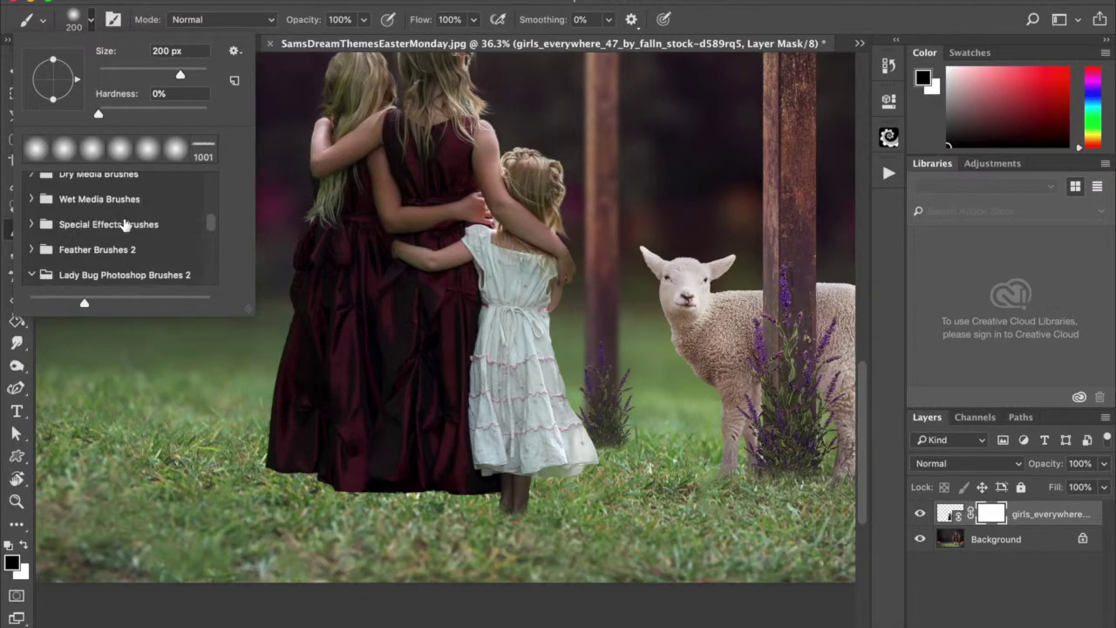
pyautogui.scroll(8, 124, 226)
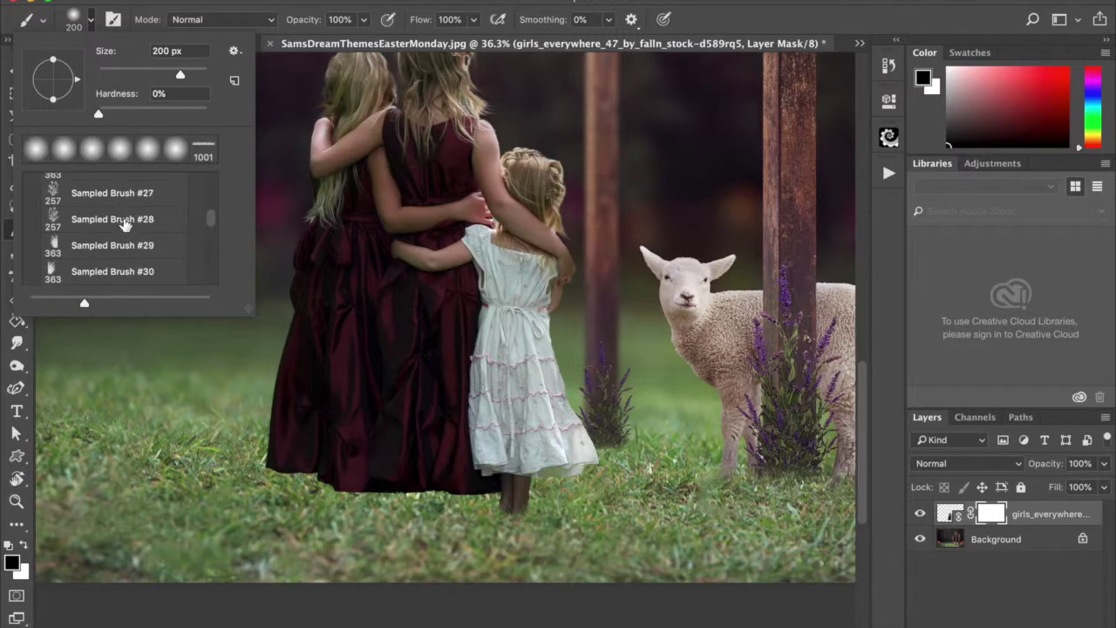
pyautogui.scroll(4, 125, 226)
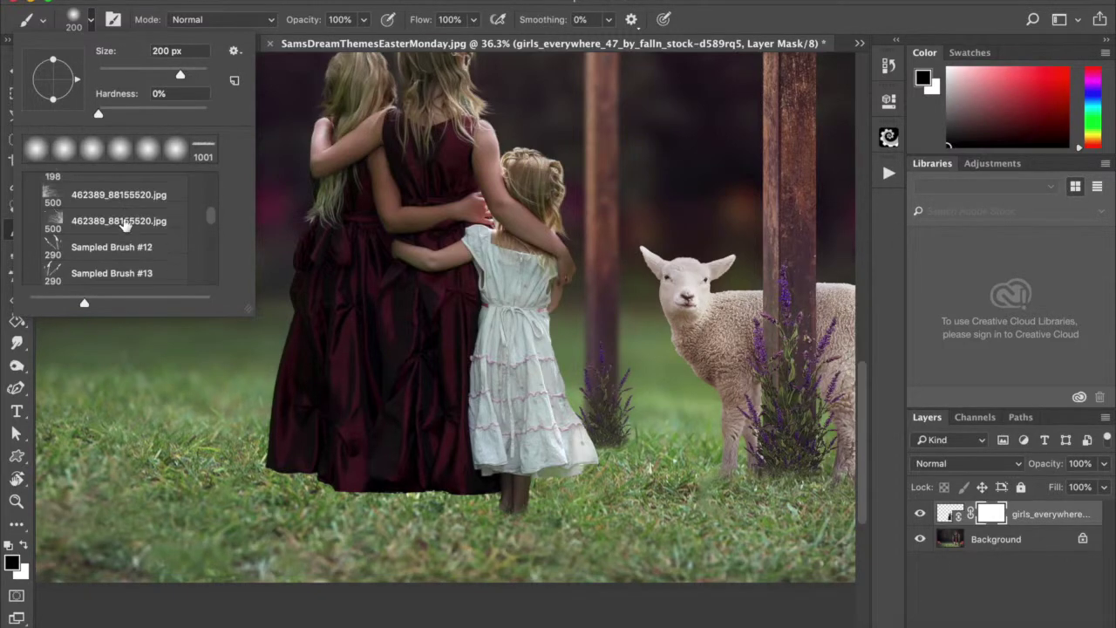
pyautogui.scroll(-4, 125, 226)
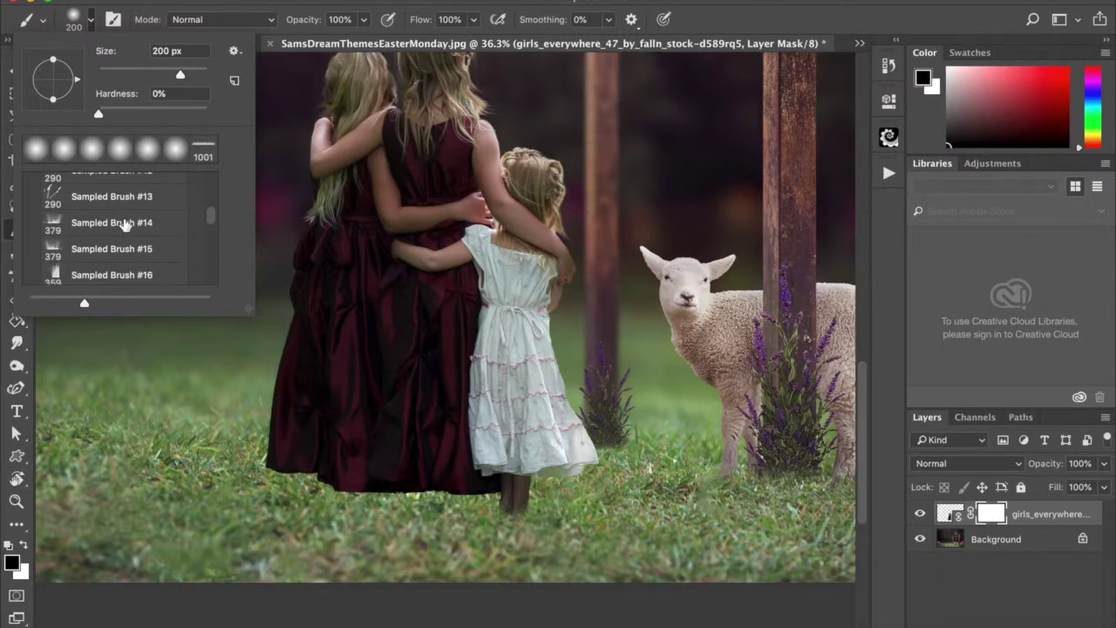
pyautogui.scroll(-2, 125, 225)
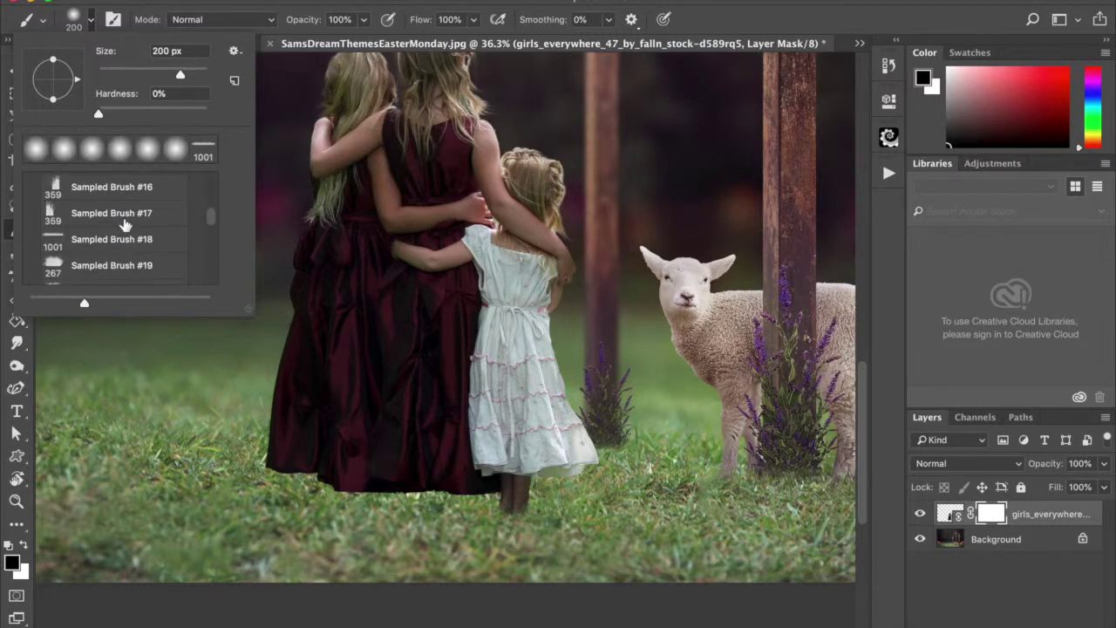
pyautogui.click(107, 240)
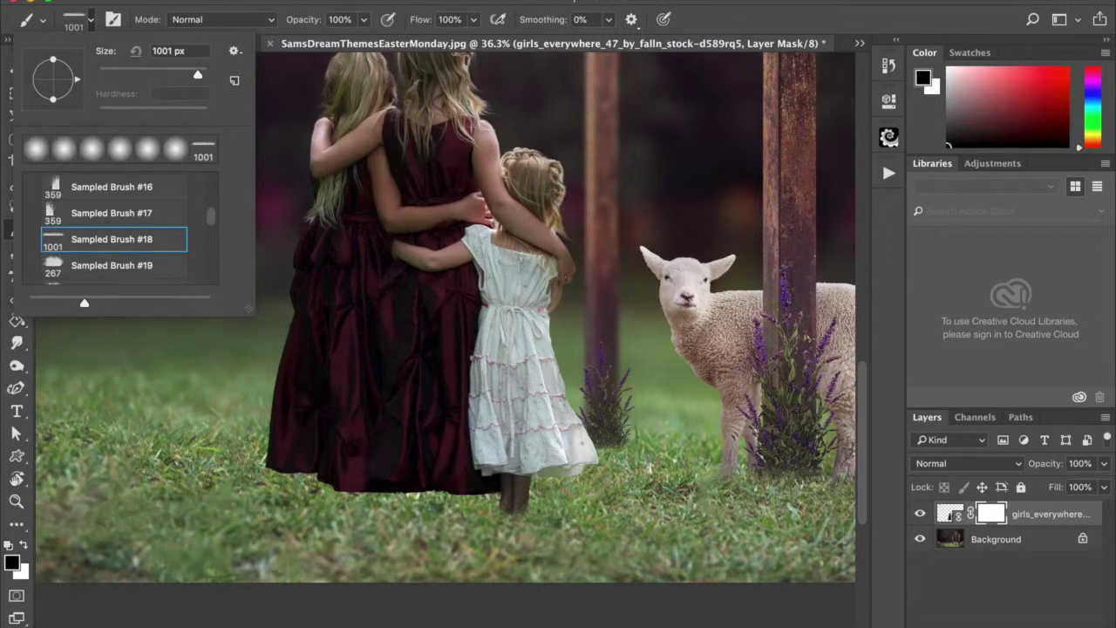
pyautogui.click(164, 361)
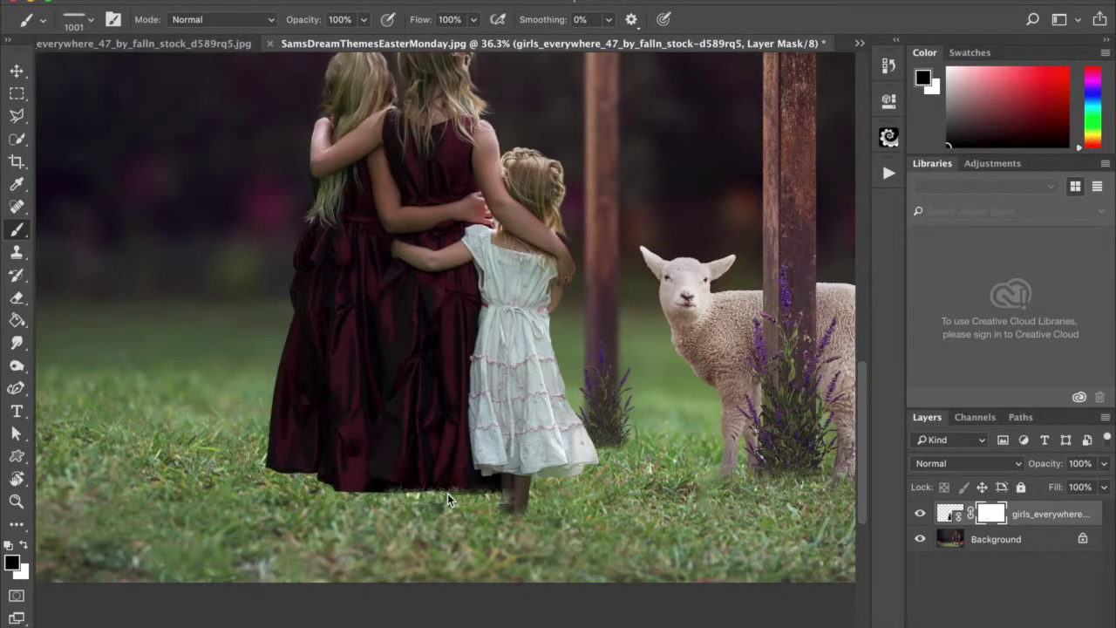
# Paint black on the mask with the grass brush along the dress hems and feet so grass blades cover them.
pyautogui.click(530, 511)
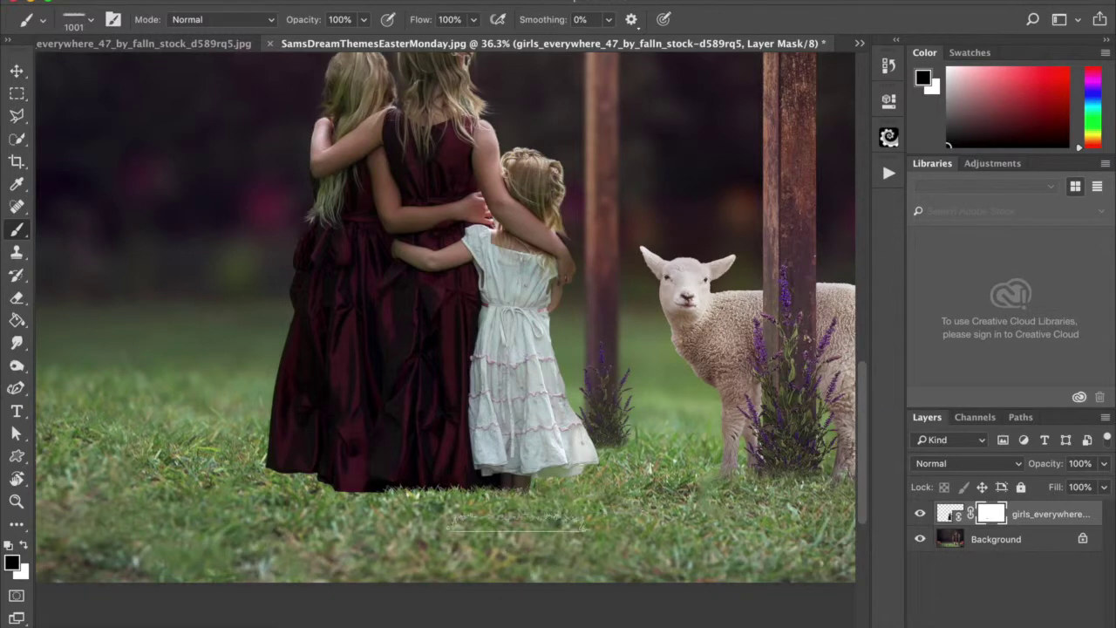
pyautogui.moveTo(323, 494); pyautogui.dragTo(321, 497)
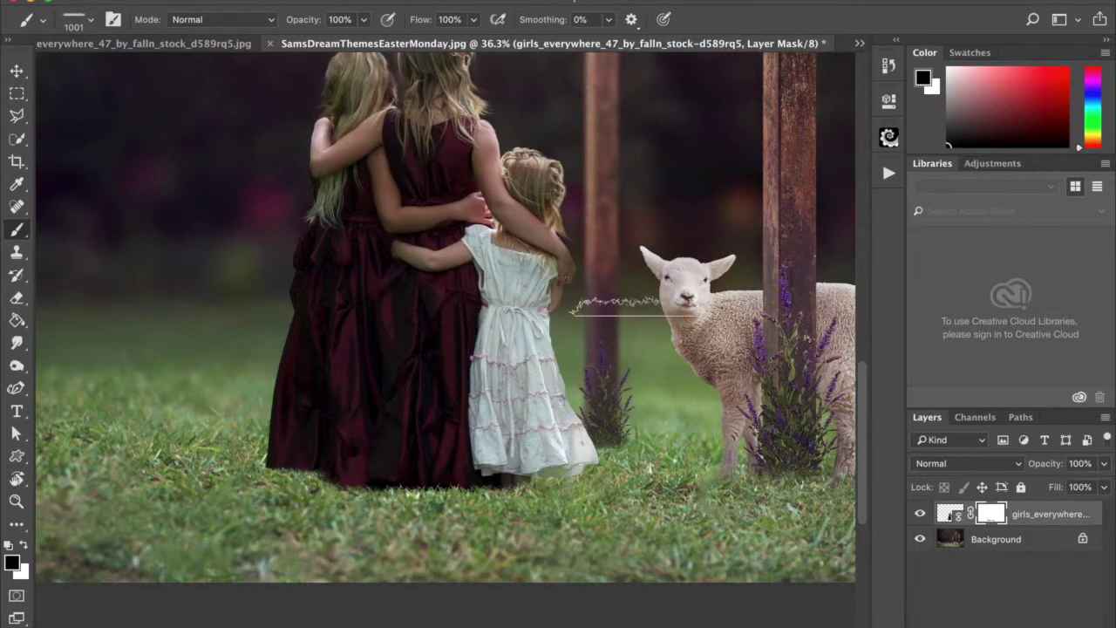
pyautogui.scroll(-6, 615, 303)
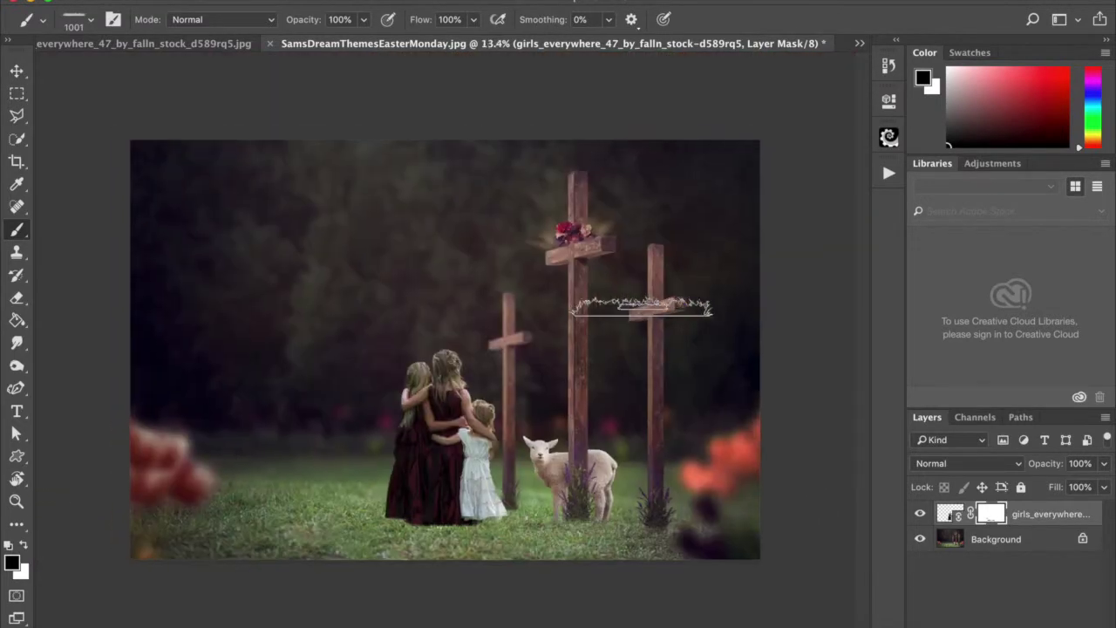
pyautogui.scroll(4, 643, 306)
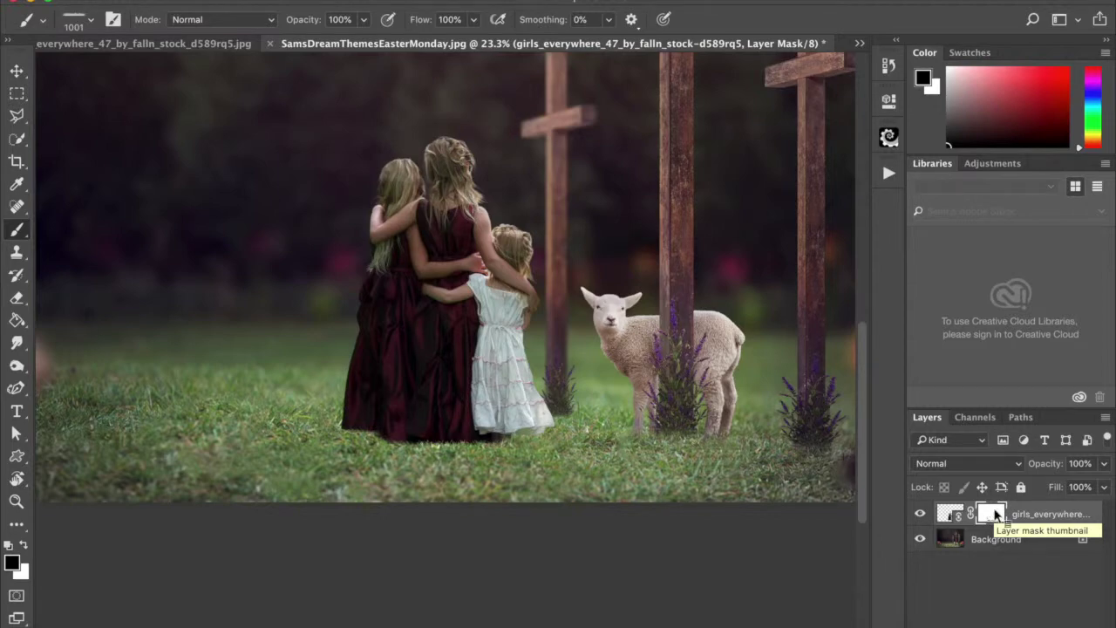
# Rasterize the linked girls layer and apply its layer mask permanently.
pyautogui.rightClick(995, 515)
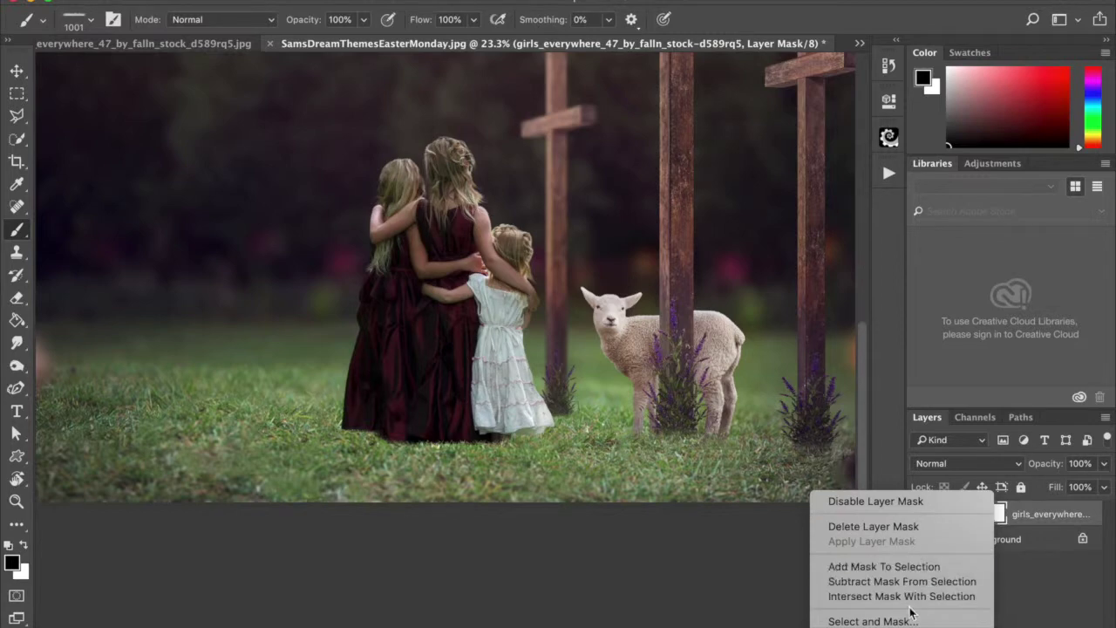
pyautogui.click(1040, 516)
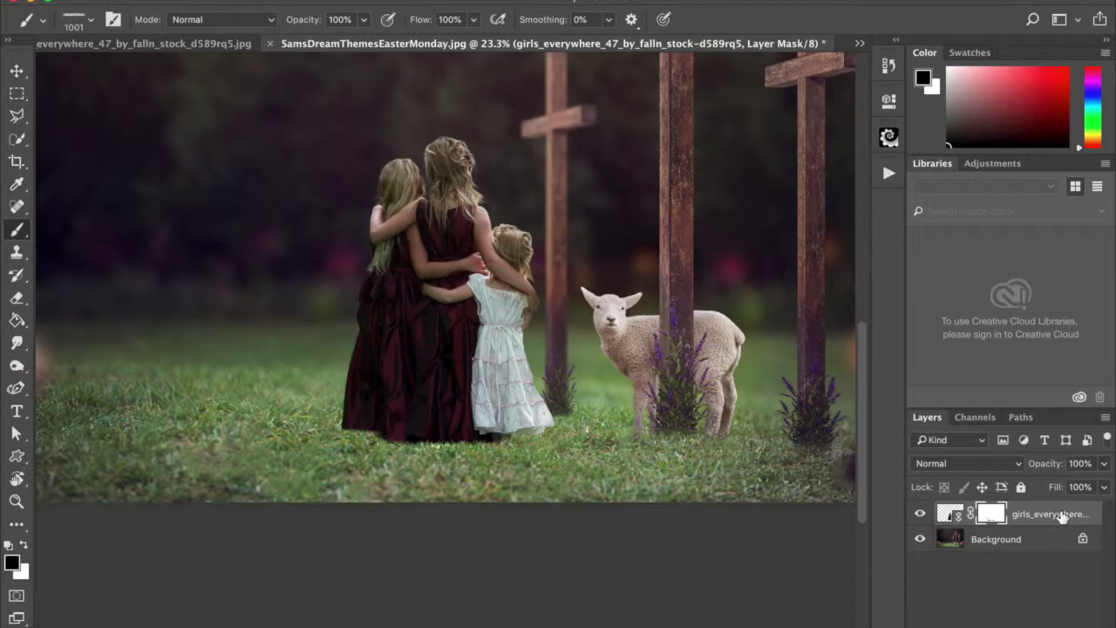
pyautogui.rightClick(1062, 517)
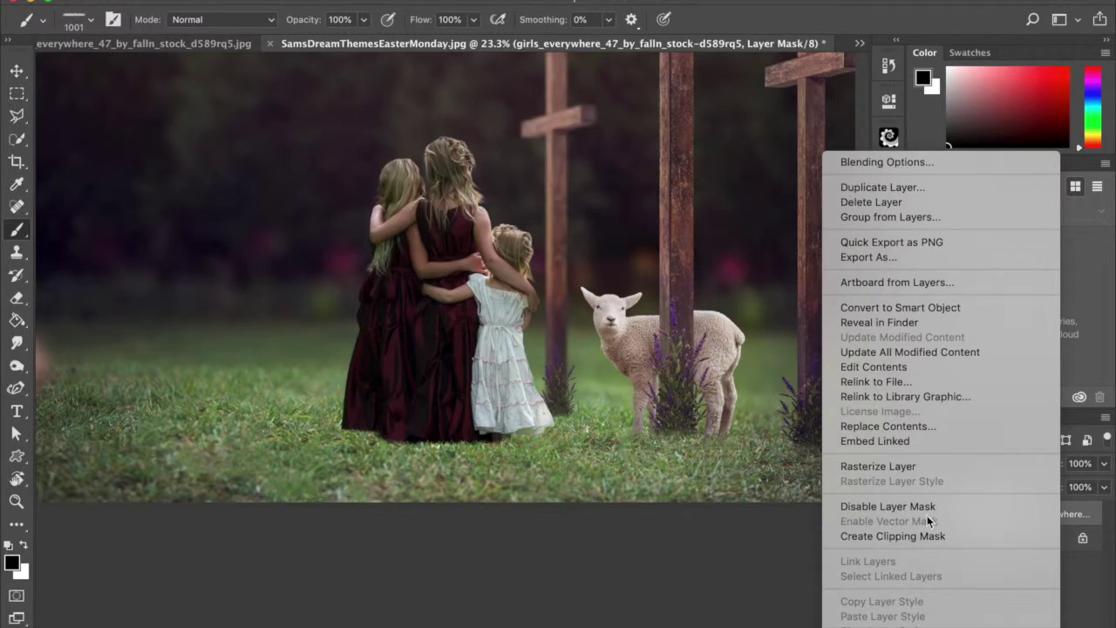
pyautogui.click(891, 465)
pyautogui.click(991, 514)
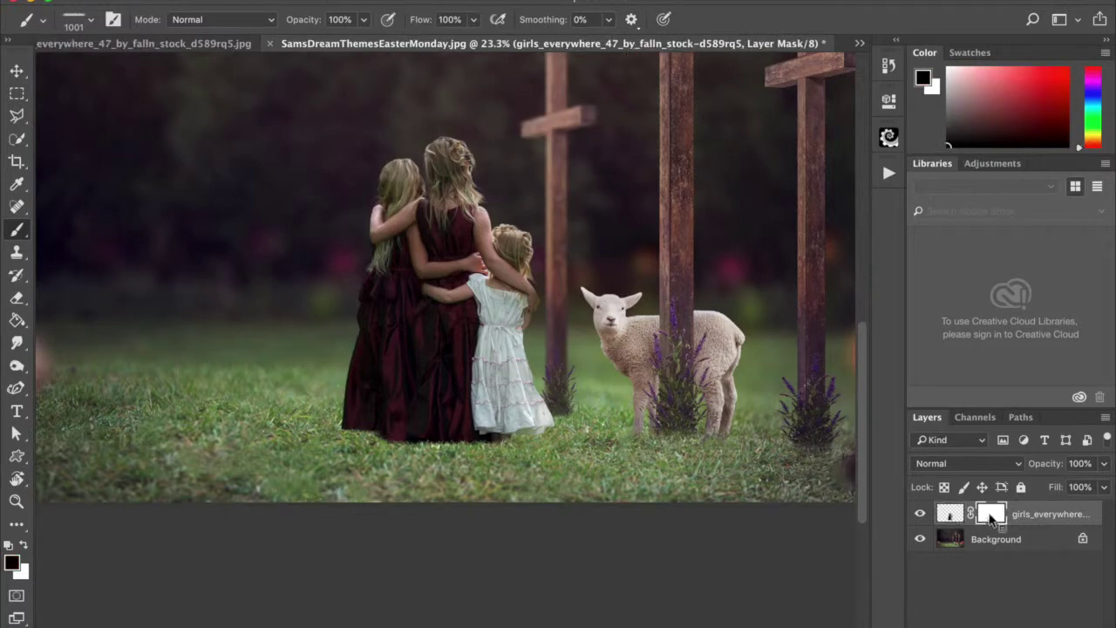
pyautogui.rightClick(993, 514)
pyautogui.click(894, 544)
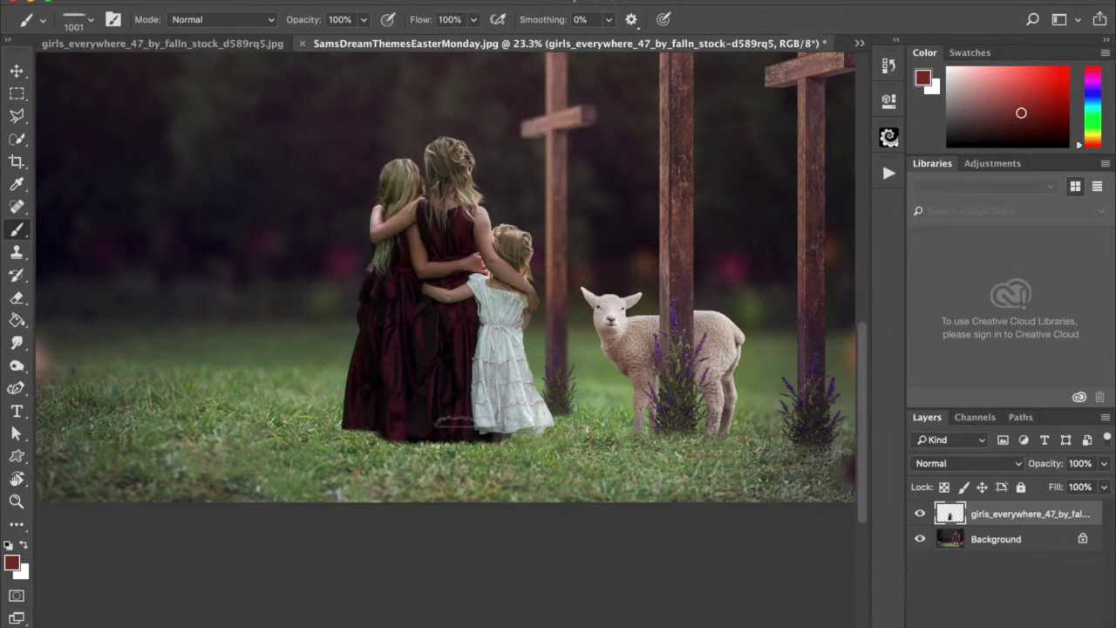
# Duplicate the Background layer beneath the girls layer.
pyautogui.click(974, 545)
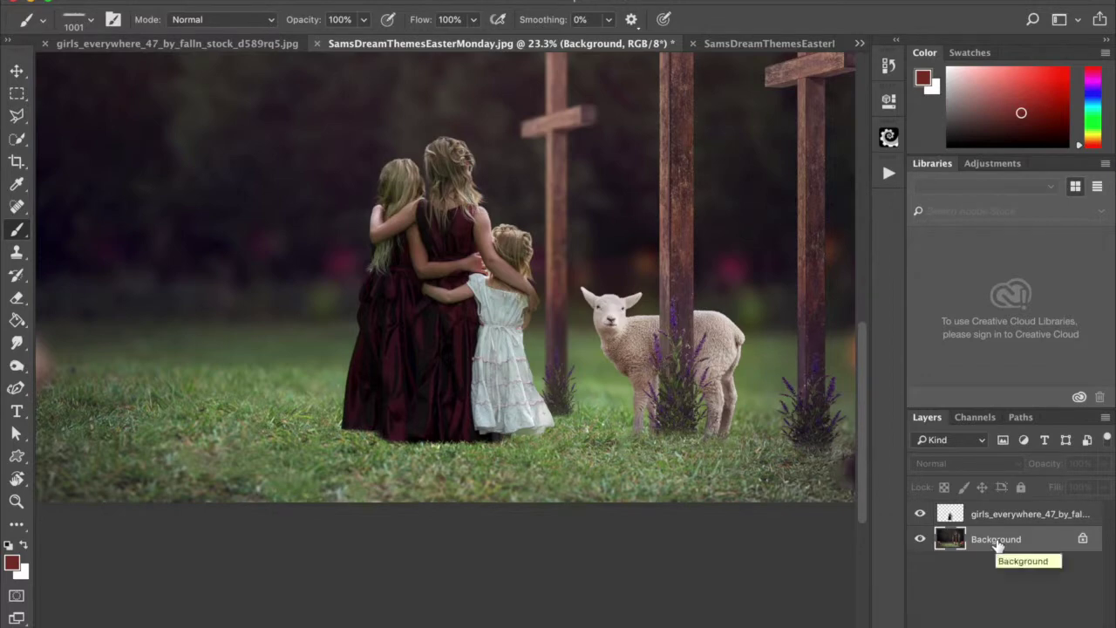
pyautogui.hotkey('ctrl', 'j')
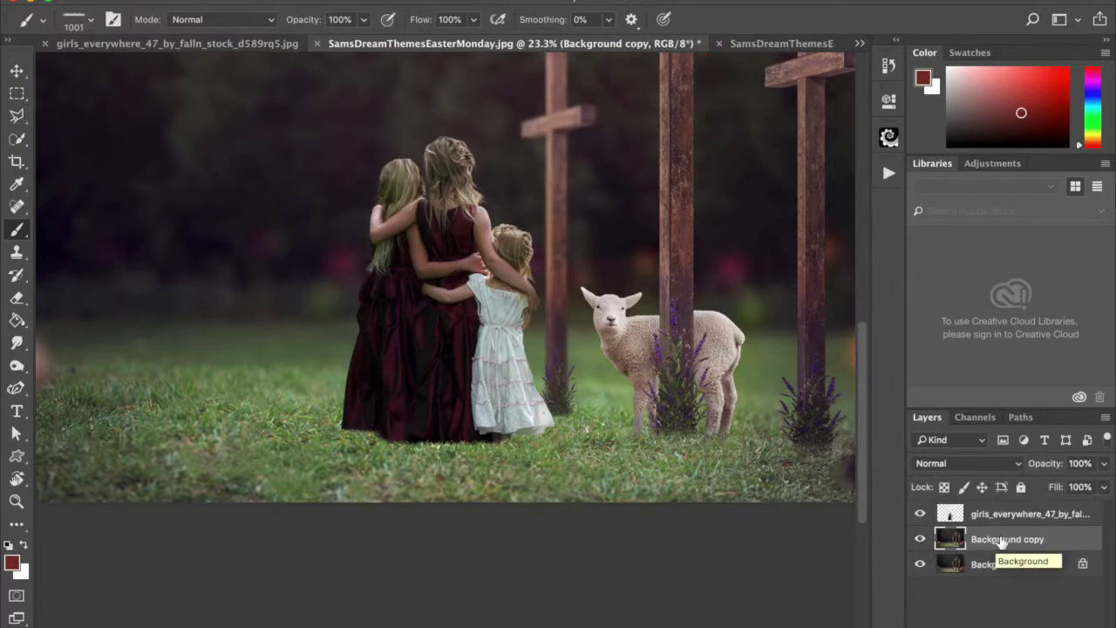
# Darken the grass along the girls' hems on the background copy using the Burn tool with range Highlights and 14% exposure.
pyautogui.click(17, 367)
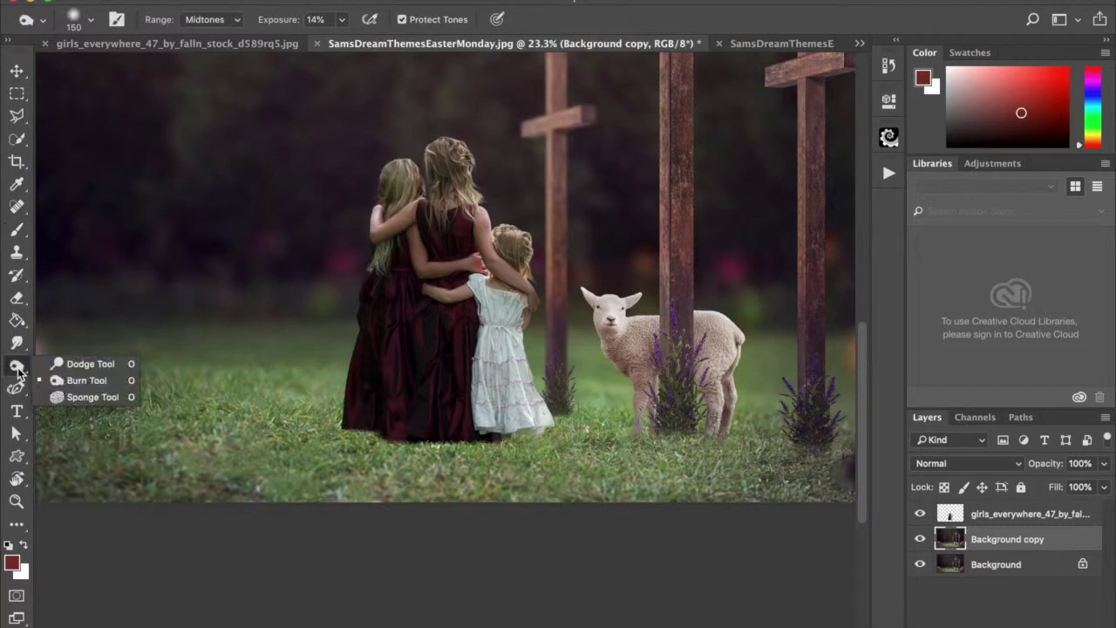
pyautogui.click(86, 381)
pyautogui.click(212, 18)
pyautogui.click(211, 32)
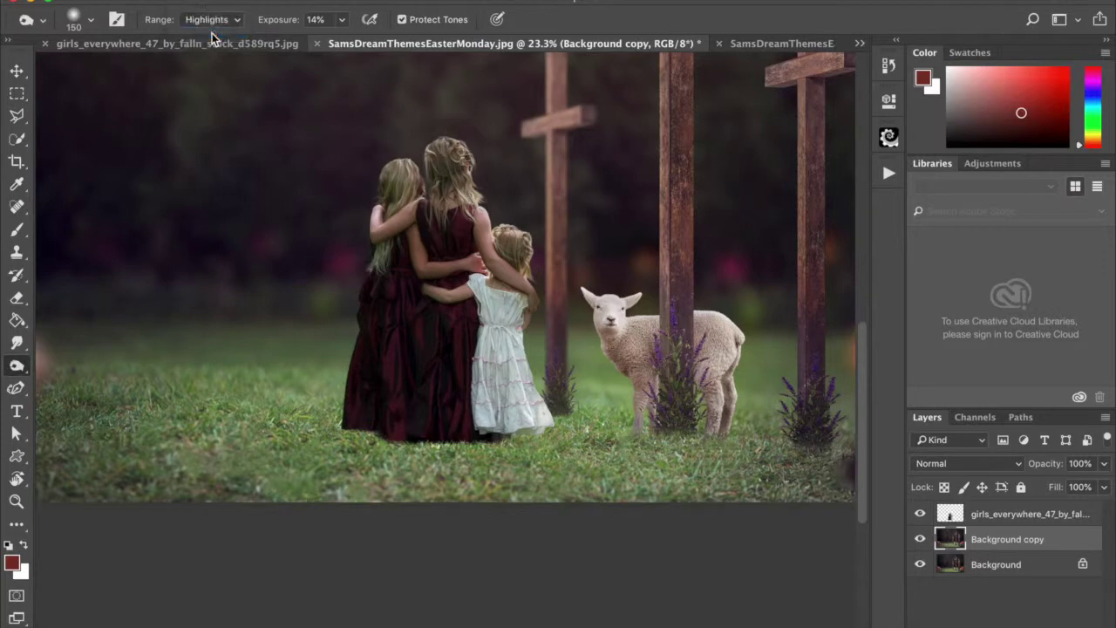
pyautogui.click(344, 21)
pyautogui.click(343, 21)
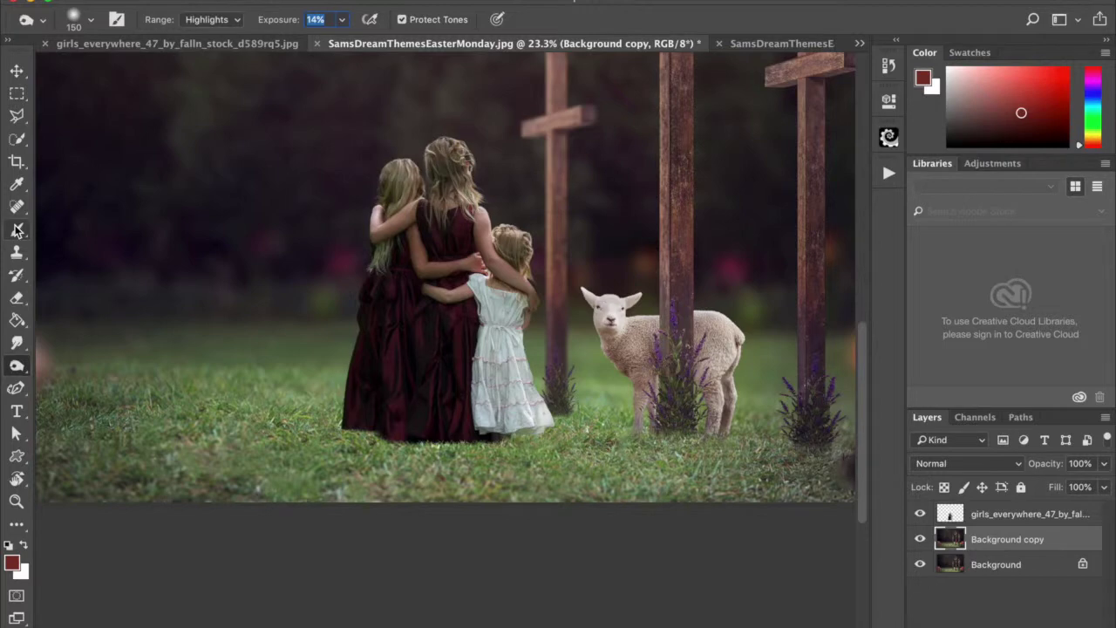
pyautogui.press('Return')
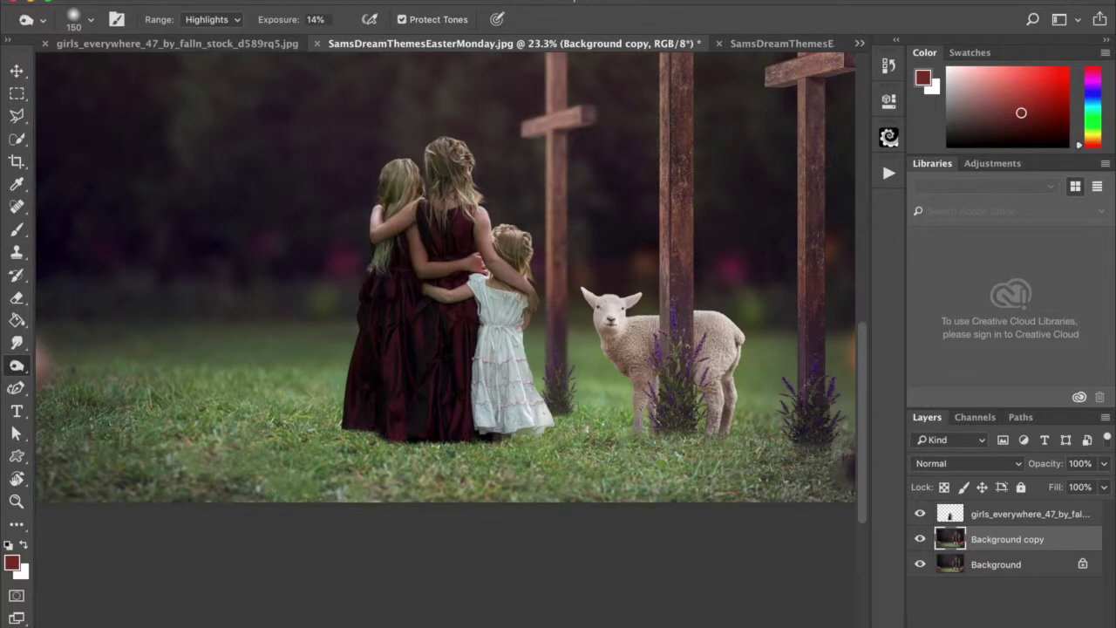
pyautogui.moveTo(438, 436); pyautogui.dragTo(527, 439)
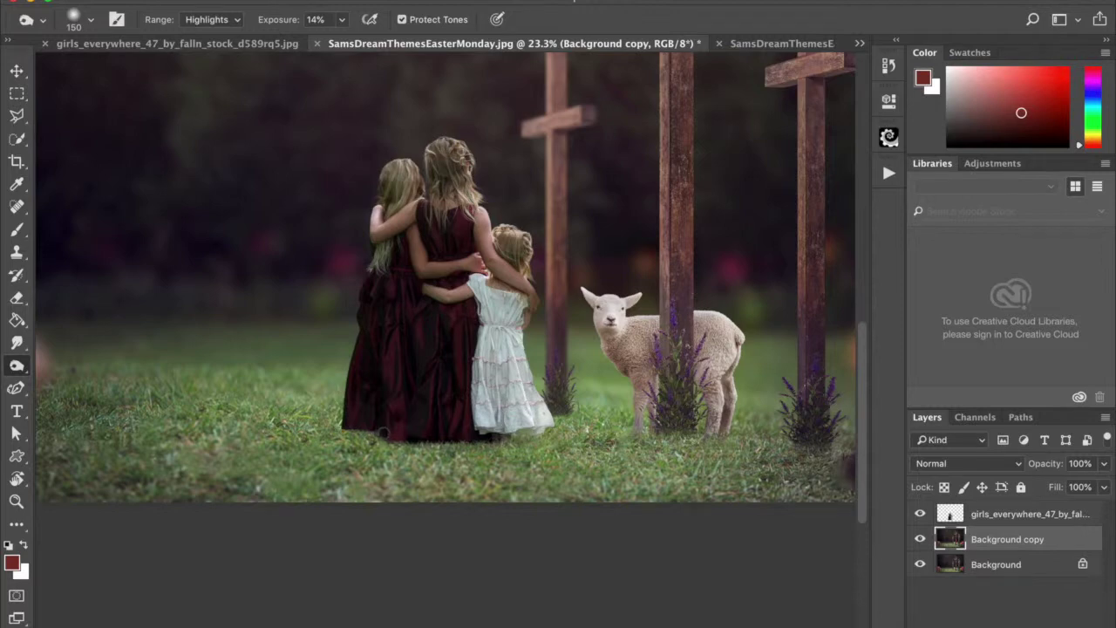
pyautogui.moveTo(358, 429)
pyautogui.mouseDown()
pyautogui.moveTo(504, 454)
pyautogui.moveTo(526, 440)
pyautogui.moveTo(502, 441)
pyautogui.moveTo(535, 441)
pyautogui.moveTo(353, 429)
pyautogui.moveTo(440, 446)
pyautogui.moveTo(515, 441)
pyautogui.moveTo(383, 441)
pyautogui.moveTo(474, 438)
pyautogui.mouseUp()
# Deepen the shadow beneath the hems by burning the same grass with the range set to Midtones.
pyautogui.click(205, 19)
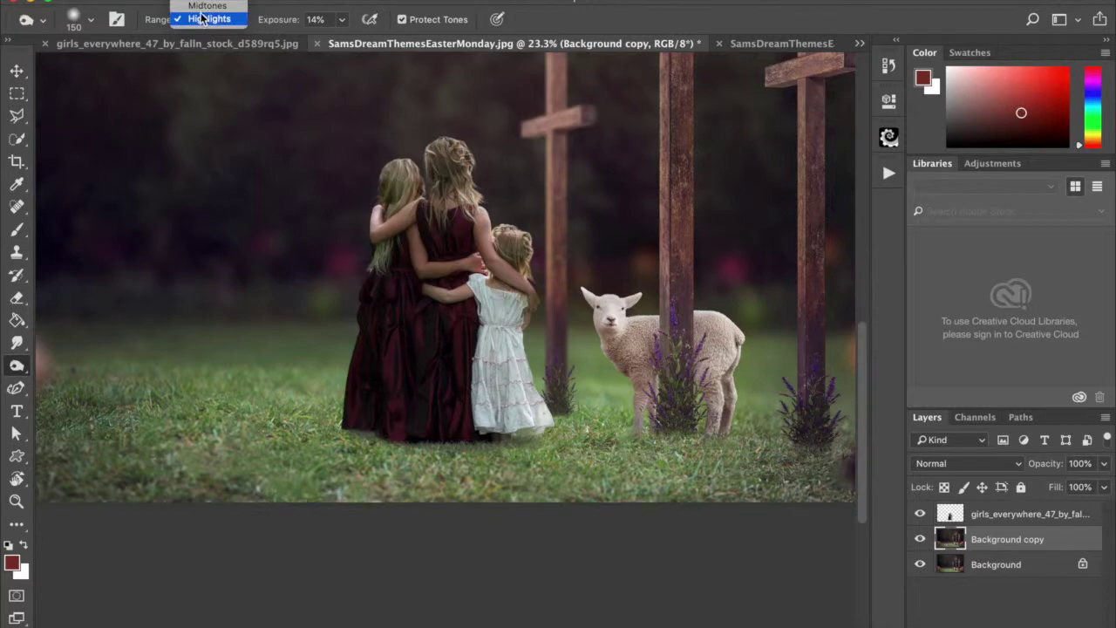
pyautogui.click(204, 6)
pyautogui.moveTo(389, 441)
pyautogui.mouseDown()
pyautogui.moveTo(515, 441)
pyautogui.moveTo(345, 428)
pyautogui.moveTo(544, 442)
pyautogui.moveTo(344, 428)
pyautogui.moveTo(496, 438)
pyautogui.moveTo(380, 441)
pyautogui.moveTo(395, 445)
pyautogui.moveTo(418, 441)
pyautogui.moveTo(354, 431)
pyautogui.mouseUp()
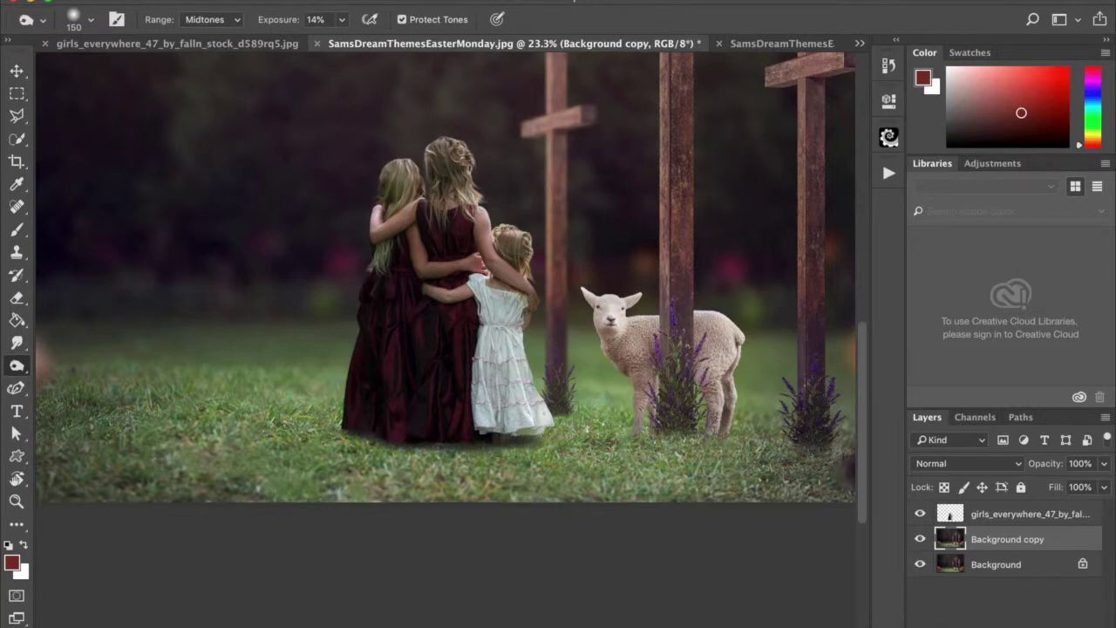
pyautogui.moveTo(518, 440)
pyautogui.mouseDown()
pyautogui.moveTo(349, 428)
pyautogui.moveTo(383, 434)
pyautogui.mouseUp()
# Compare the image with and without the burned background copy and lower that layer's opacity to 74%.
pyautogui.scroll(-3, 563, 349)
pyautogui.scroll(-1, 605, 324)
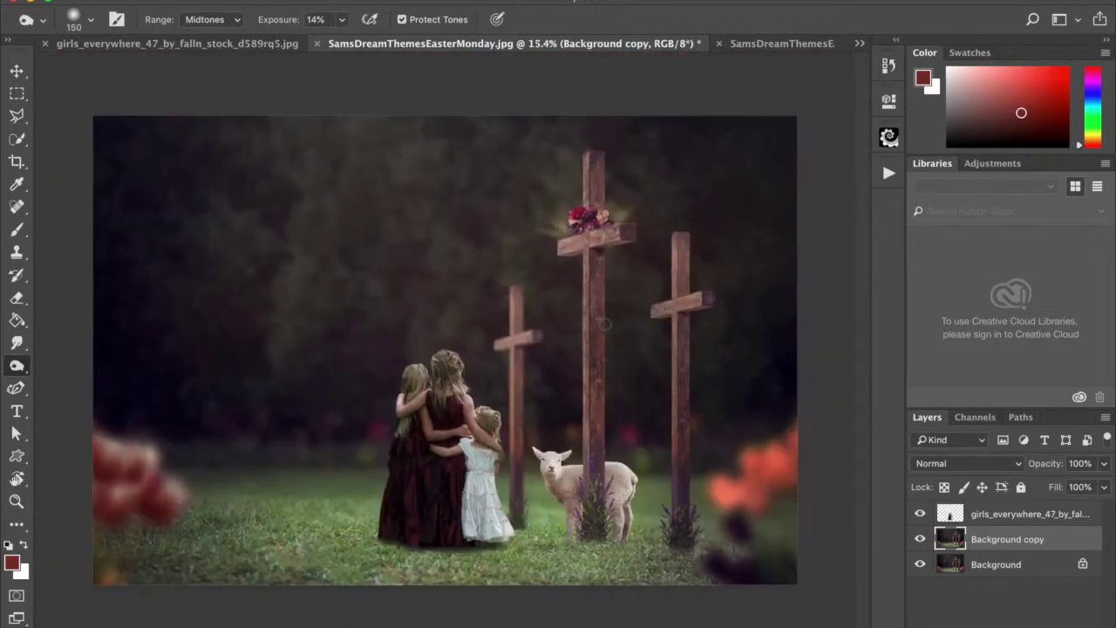
pyautogui.scroll(1, 736, 348)
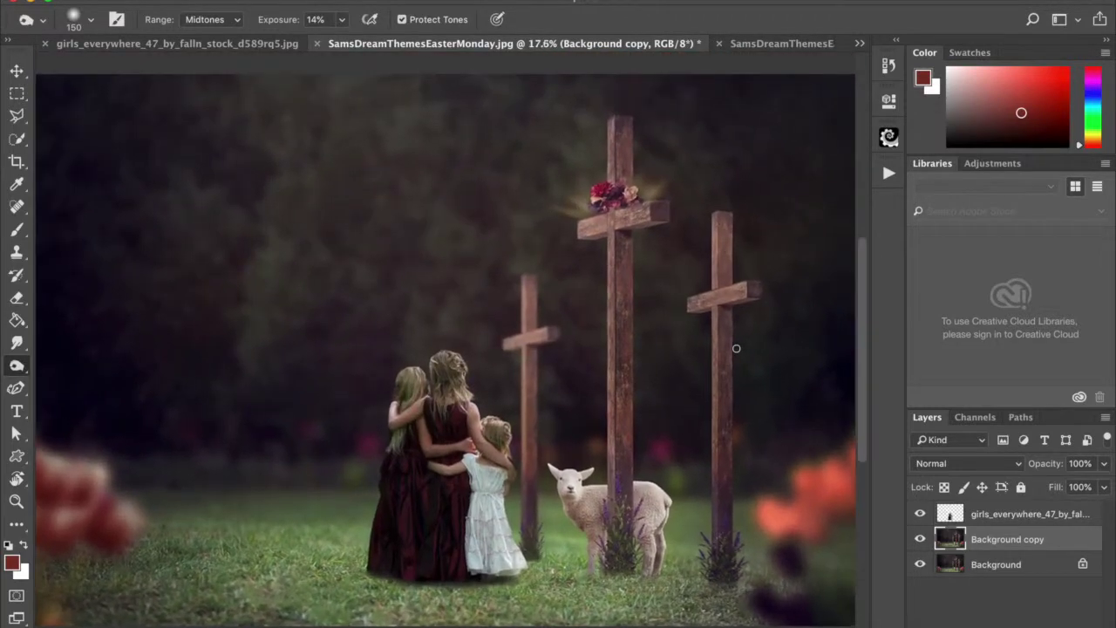
pyautogui.scroll(-2, 732, 347)
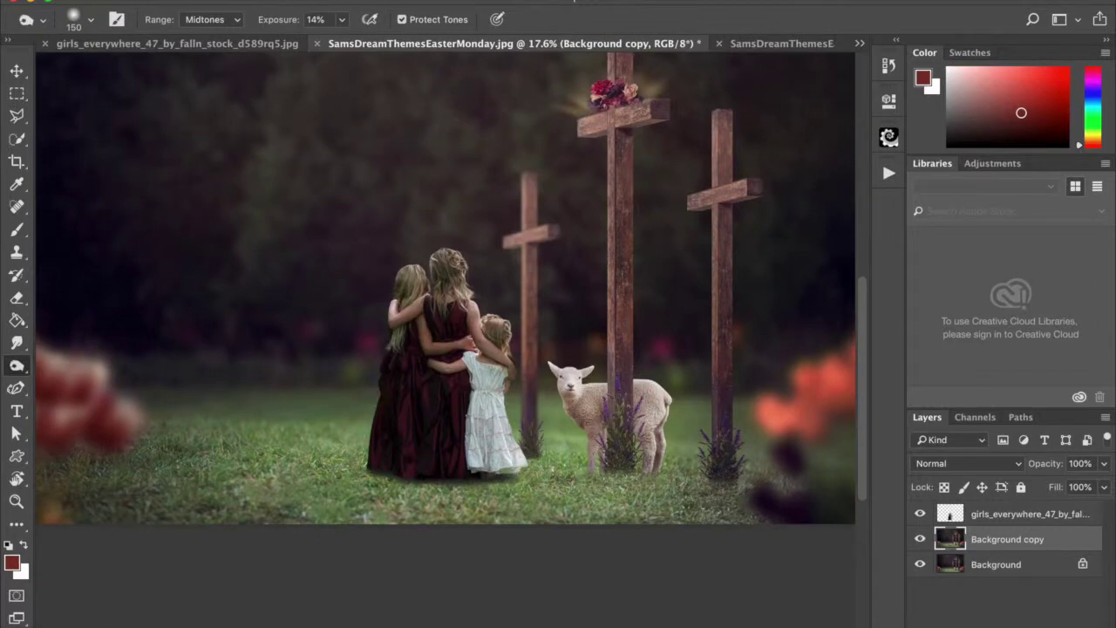
pyautogui.click(920, 539)
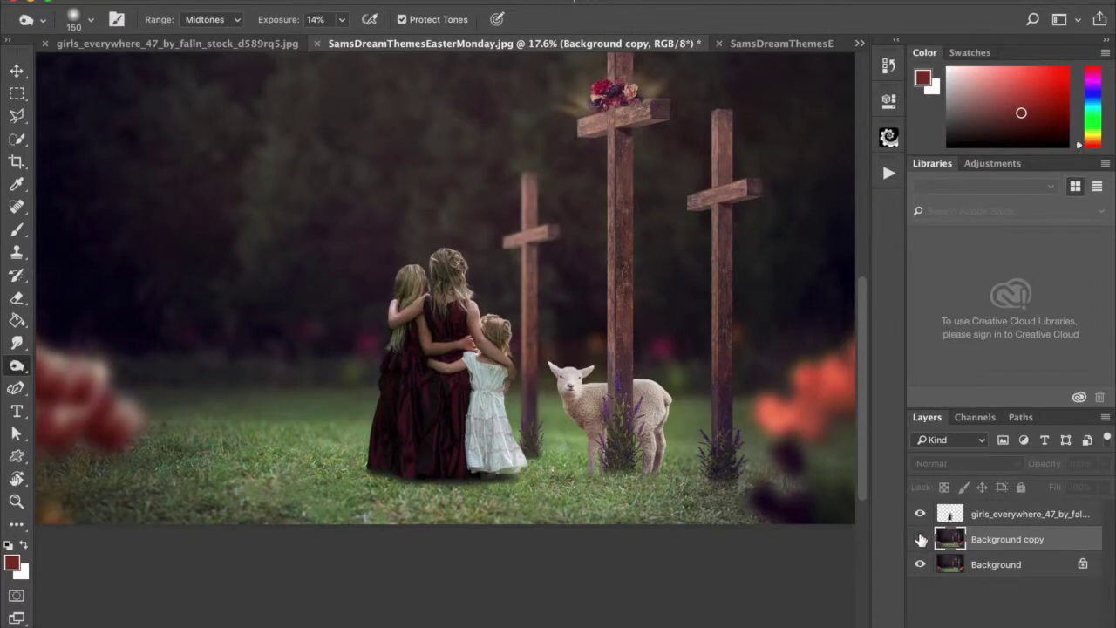
pyautogui.click(920, 539)
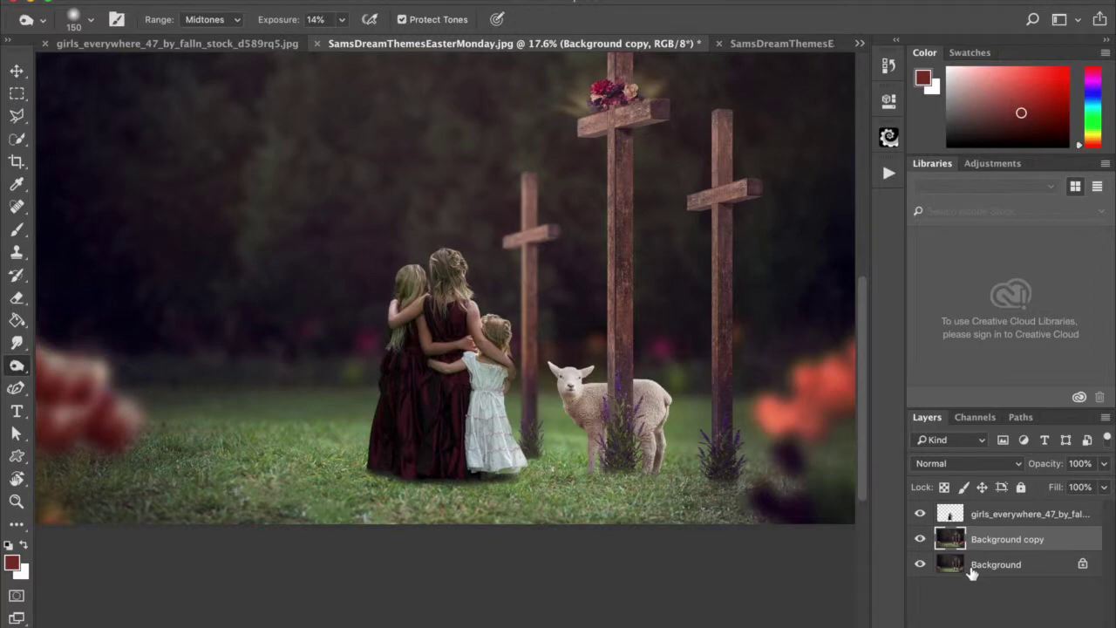
pyautogui.click(1105, 463)
pyautogui.click(1053, 484)
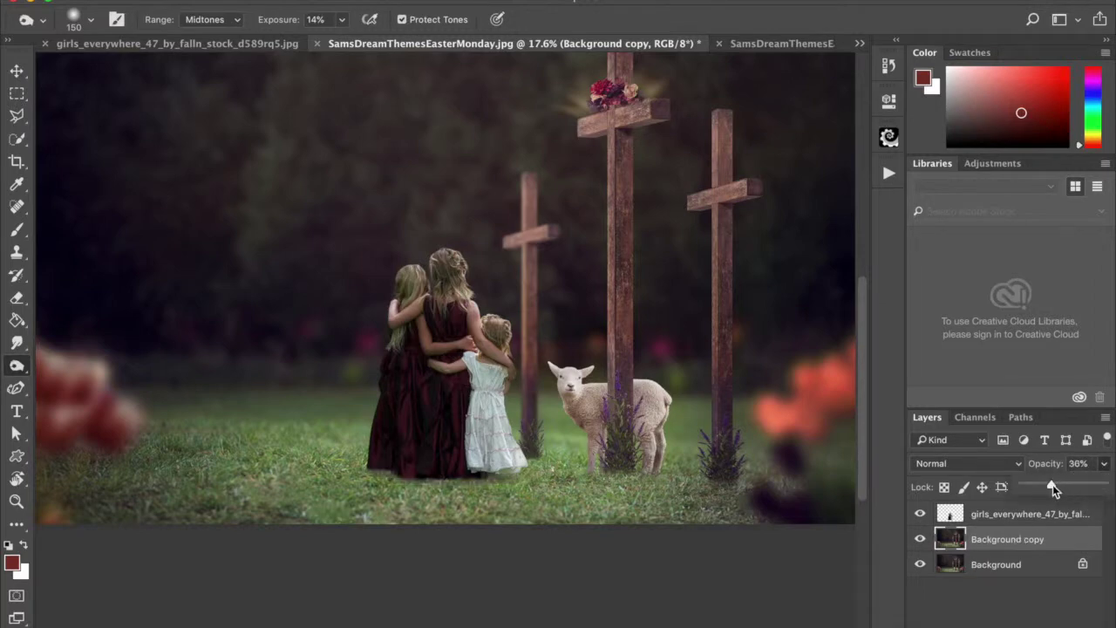
pyautogui.moveTo(1061, 485); pyautogui.dragTo(1083, 488)
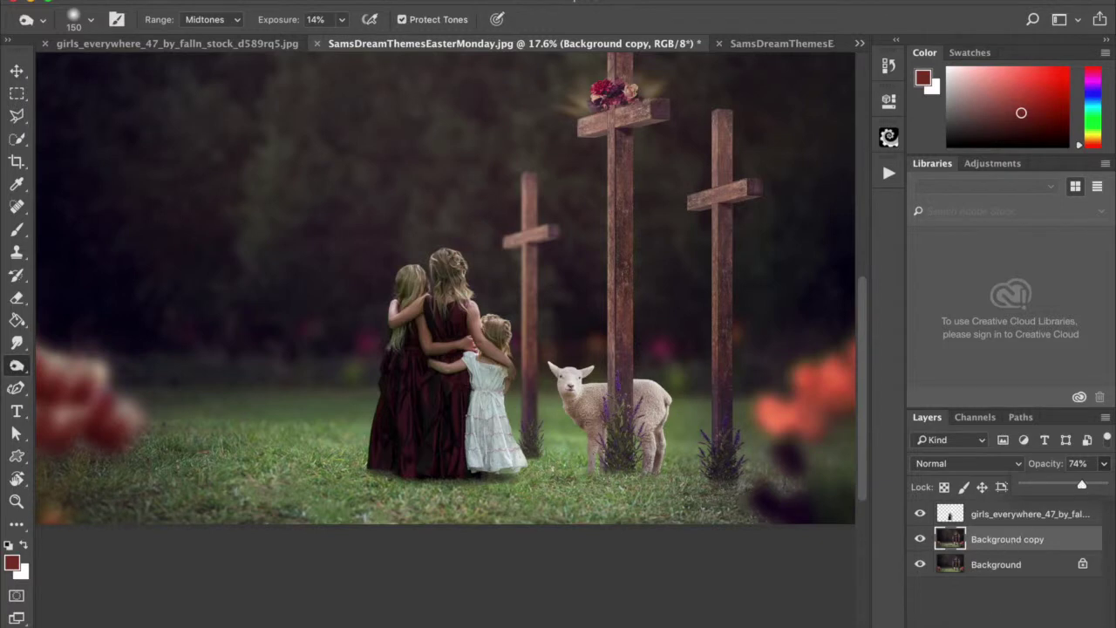
# Add a layer mask to the background copy and choose a soft round brush with 0% hardness.
pyautogui.click(985, 623)
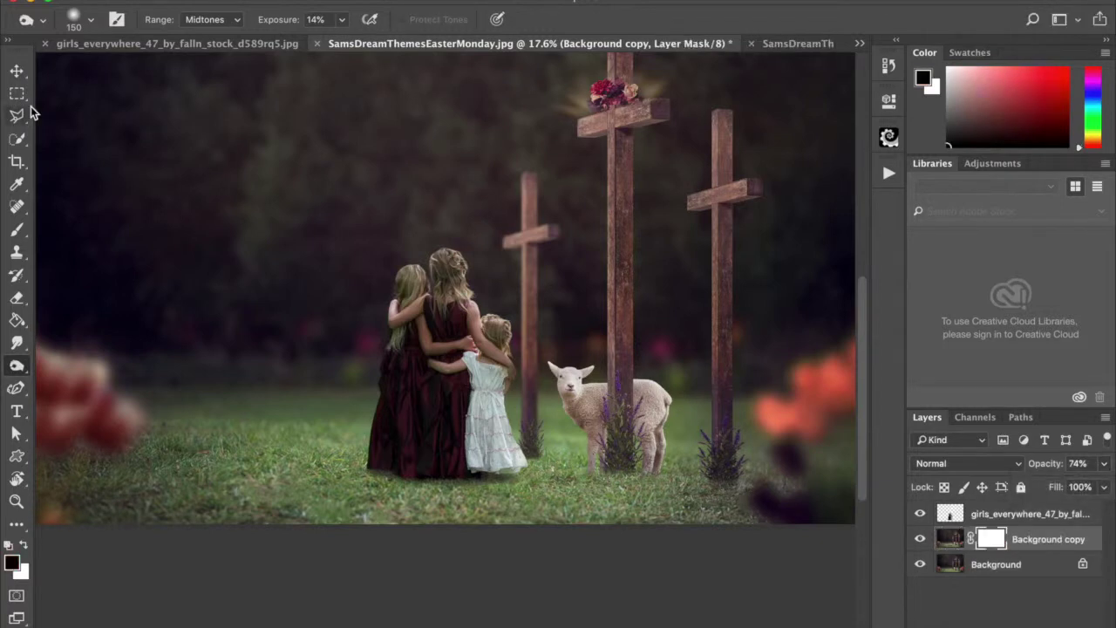
pyautogui.click(17, 229)
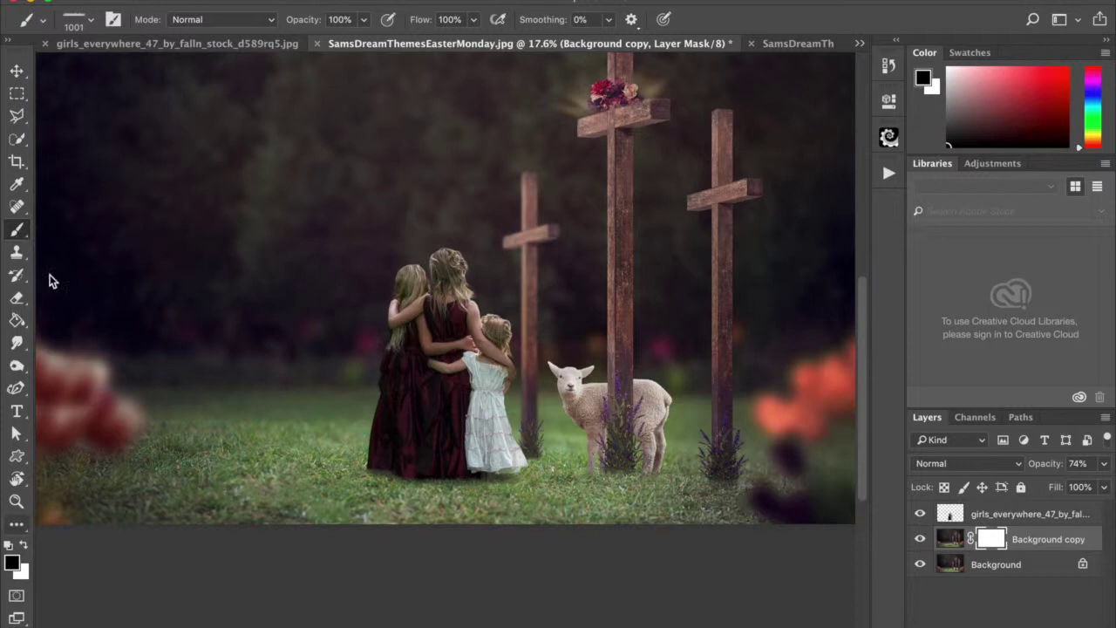
pyautogui.click(90, 20)
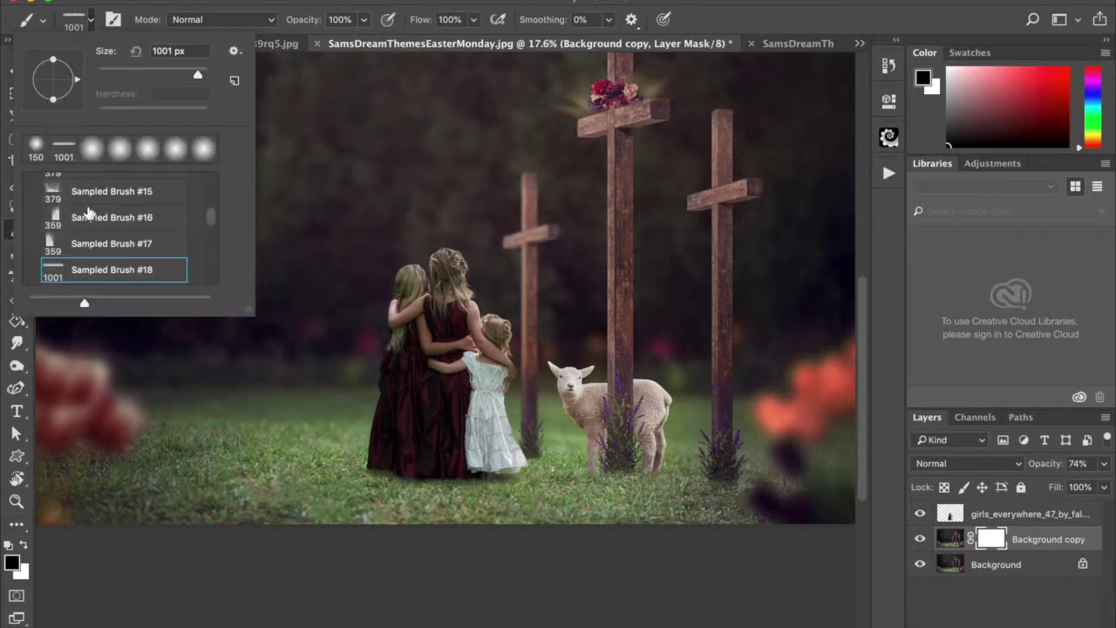
pyautogui.click(92, 152)
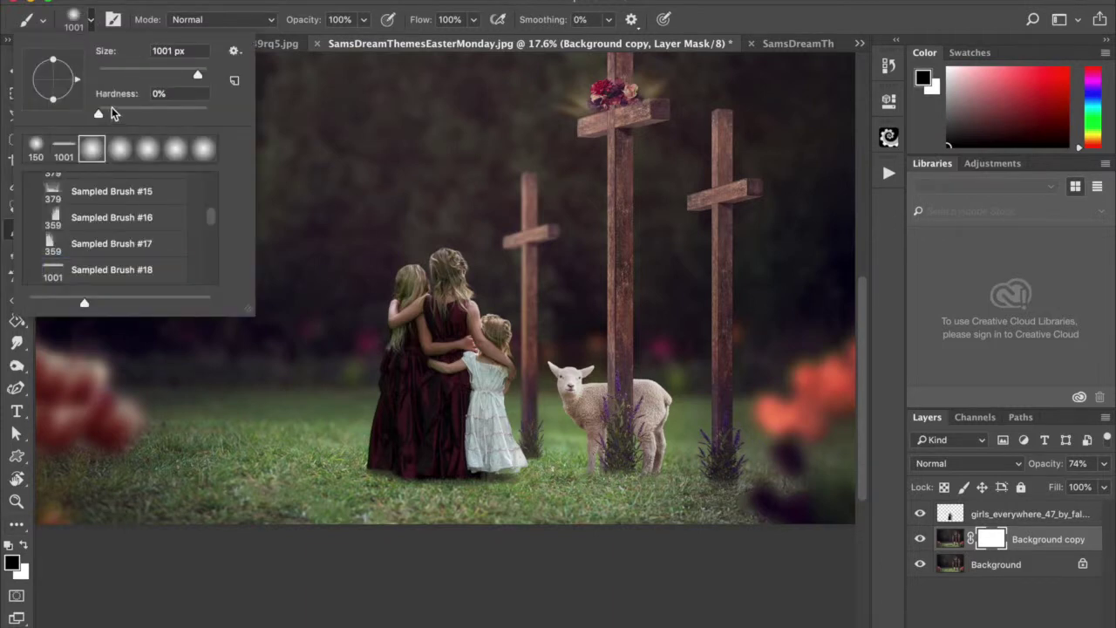
pyautogui.click(175, 5)
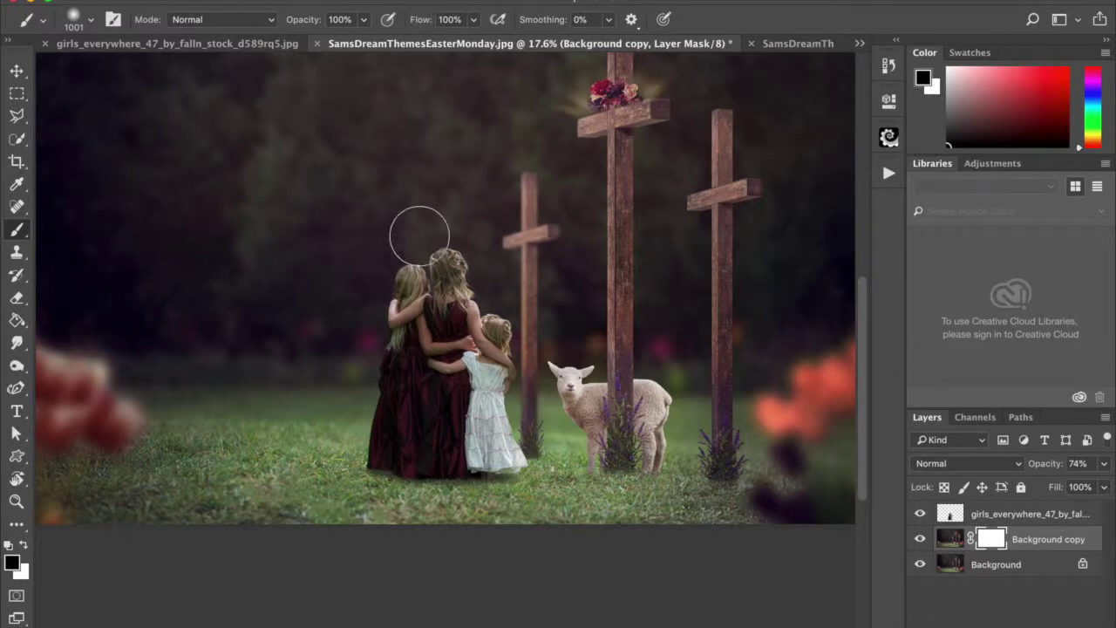
# Reduce the soft brush to 200 px and mask out excess burned shadow around the hems in black.
pyautogui.press('[')
pyautogui.press('[')
pyautogui.press('[')
pyautogui.press('[')
pyautogui.press('[')
pyautogui.press('[')
pyautogui.press('[')
pyautogui.press('[')
pyautogui.press('[')
pyautogui.press('[')
pyautogui.press('[')
pyautogui.press('[')
pyautogui.press('[')
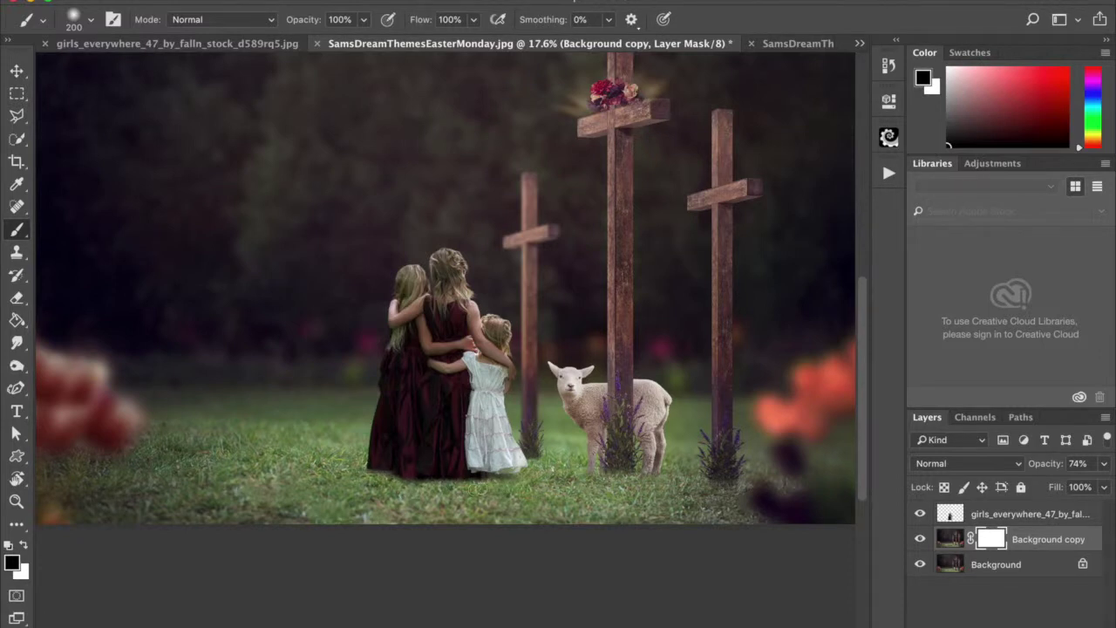
# Set the background copy's opacity to 61%, toggling the layer's visibility to compare the shadow with the original grass.
pyautogui.click(920, 539)
pyautogui.click(920, 539)
pyautogui.click(920, 539)
pyautogui.click(920, 539)
pyautogui.click(920, 539)
pyautogui.click(920, 539)
pyautogui.click(1104, 468)
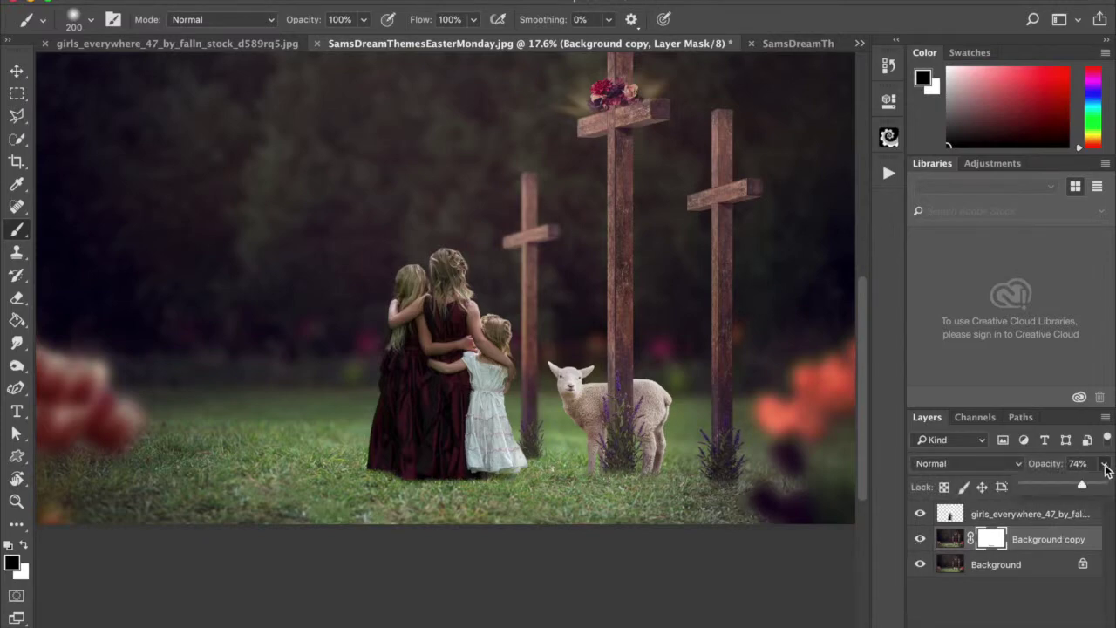
pyautogui.click(950, 539)
pyautogui.click(1106, 465)
pyautogui.click(1106, 465)
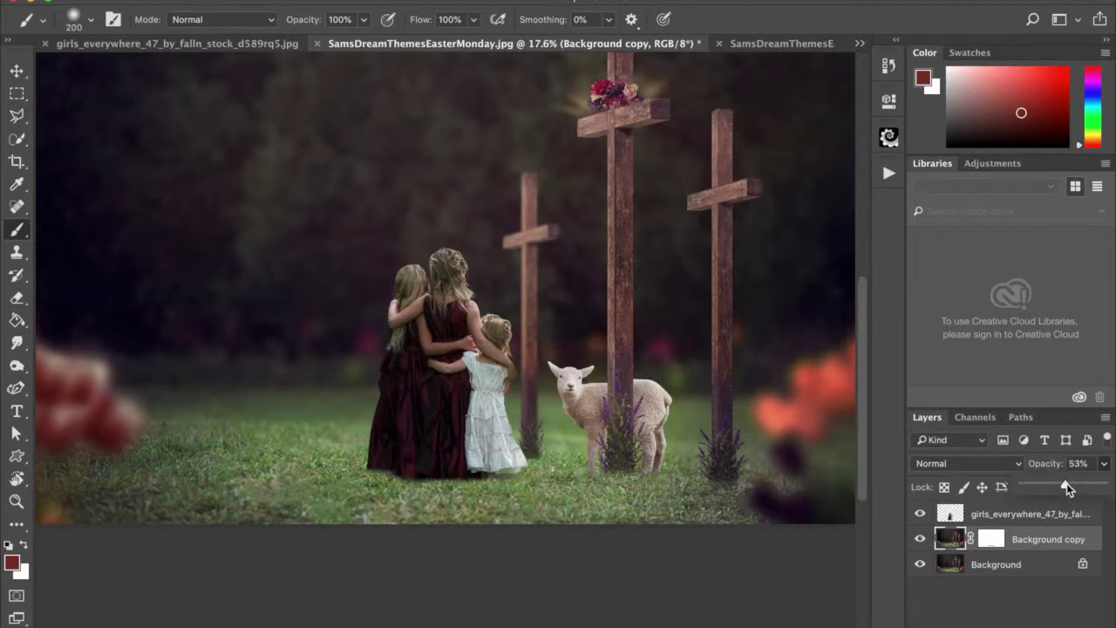
pyautogui.click(921, 541)
pyautogui.click(920, 541)
pyautogui.click(920, 540)
pyautogui.click(920, 540)
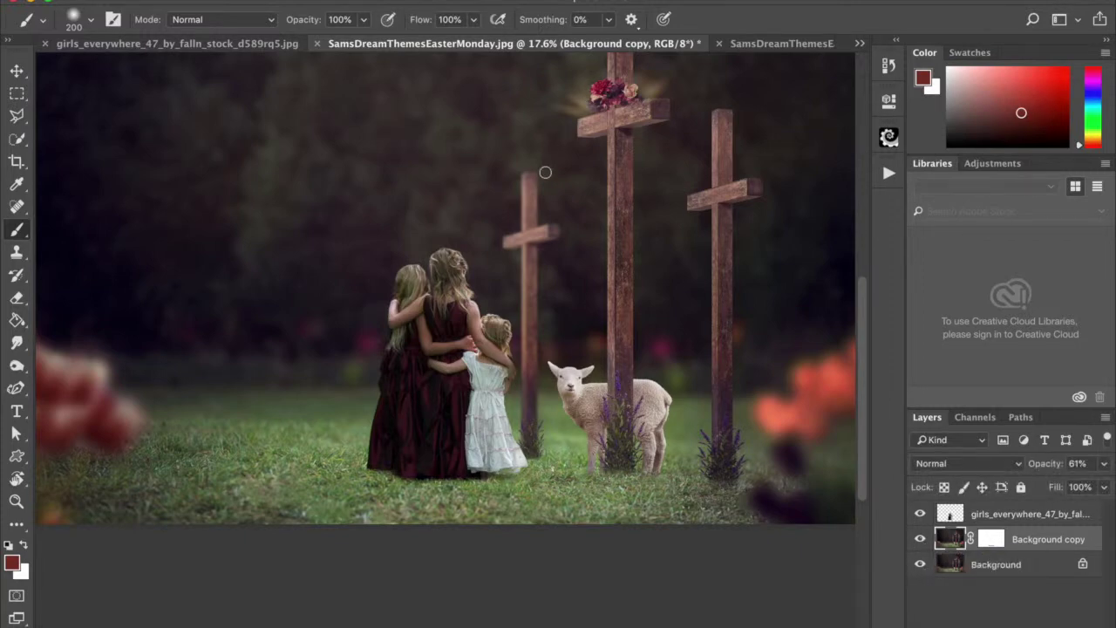
# Add a Hue/Saturation adjustment above the girls layer and clip it to that layer.
pyautogui.scroll(-3, 543, 172)
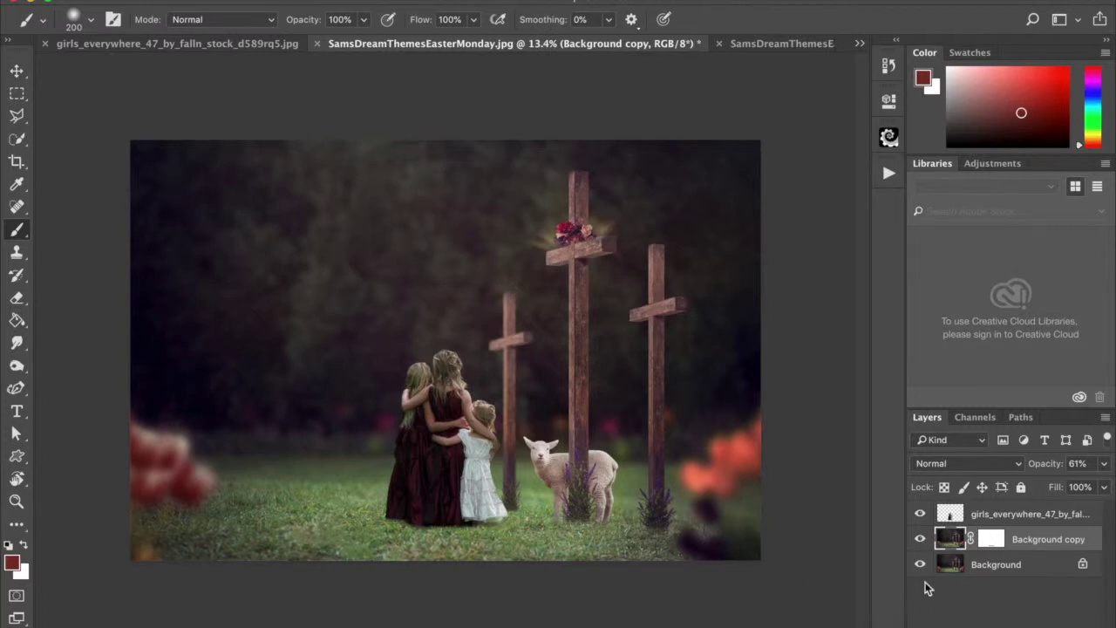
pyautogui.click(979, 516)
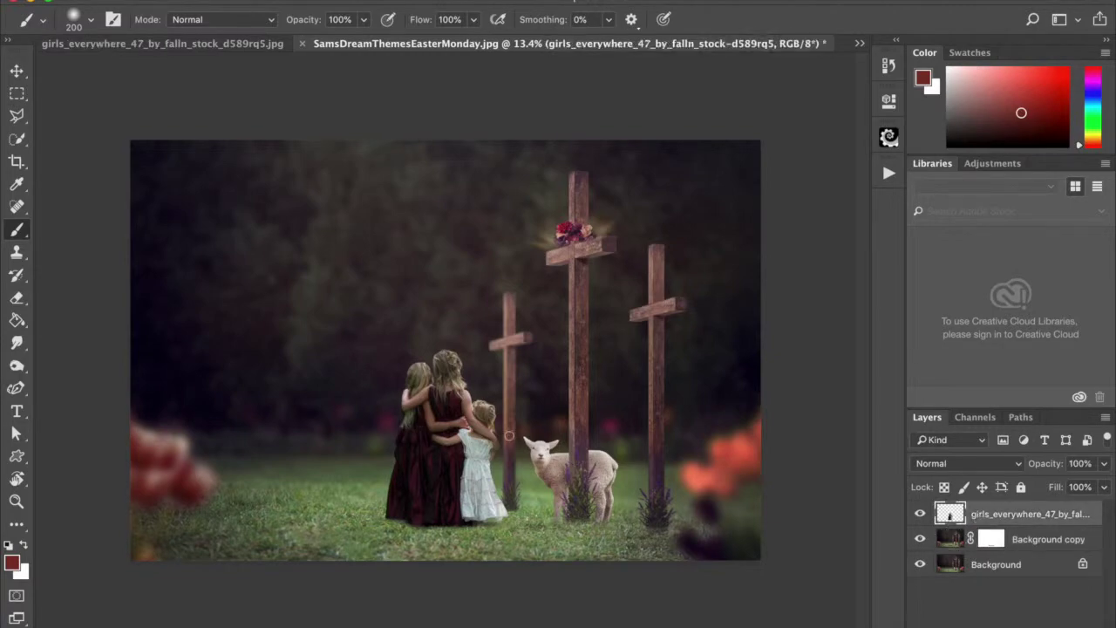
pyautogui.scroll(7, 495, 460)
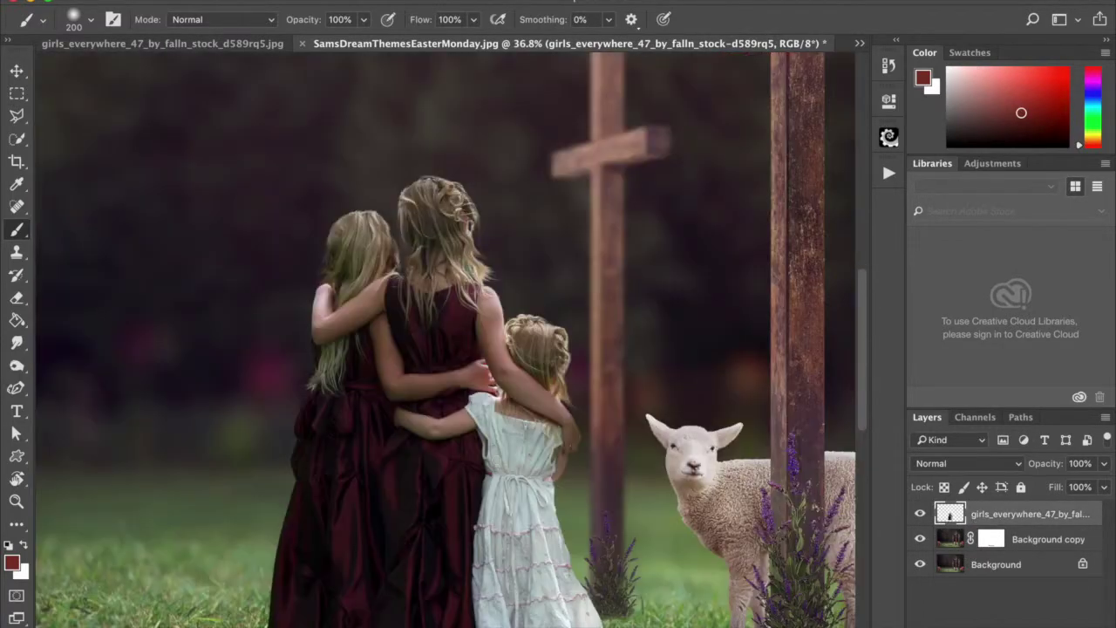
pyautogui.scroll(-2, 476, 332)
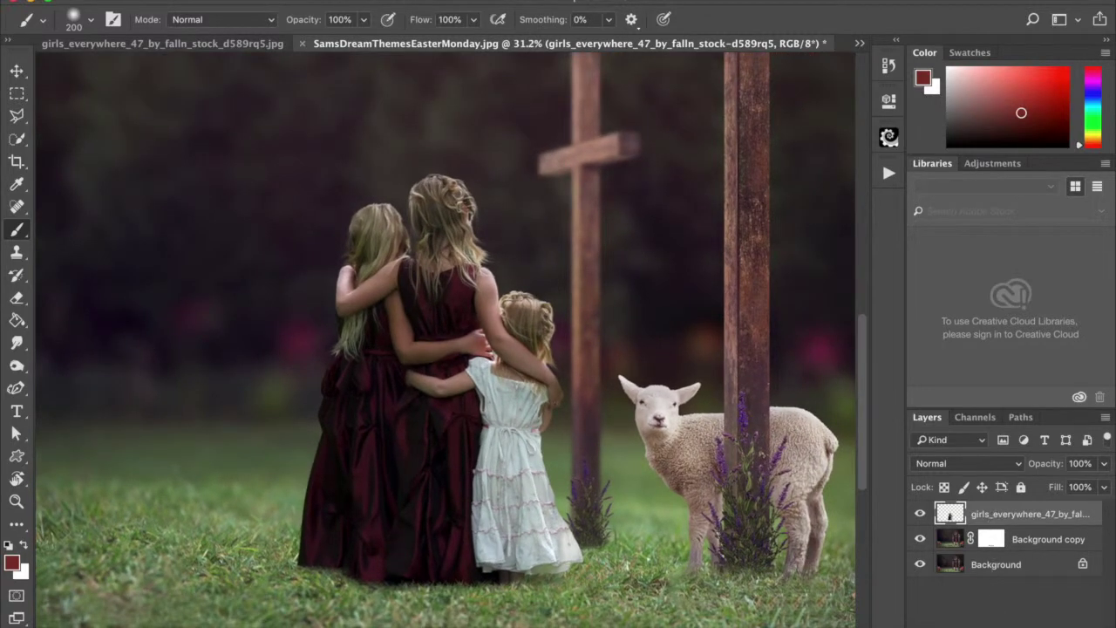
pyautogui.click(1009, 626)
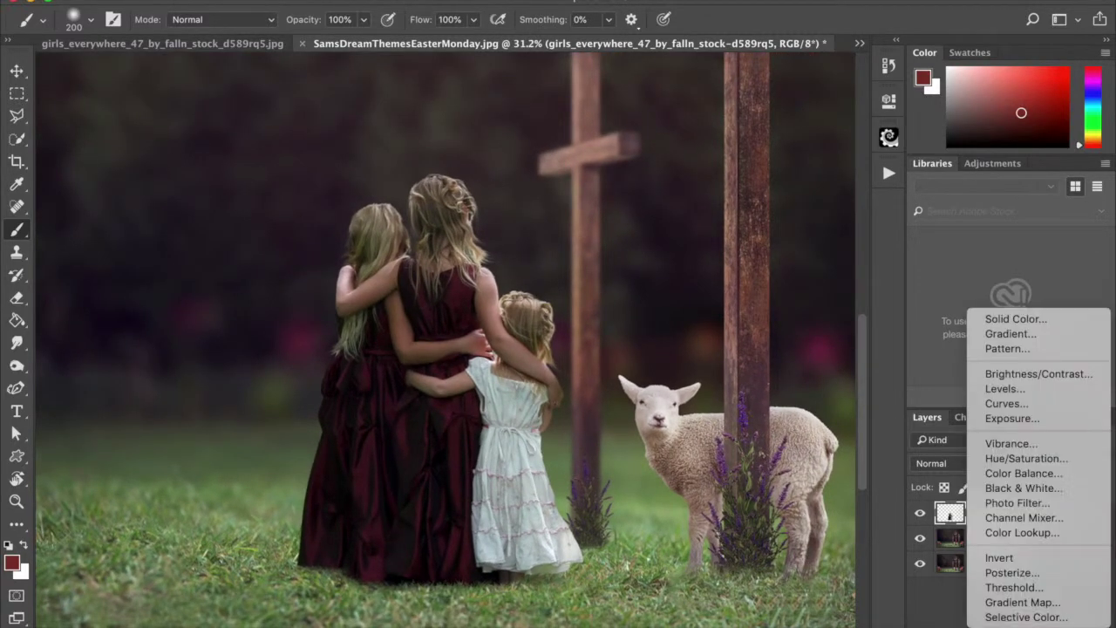
pyautogui.click(1006, 457)
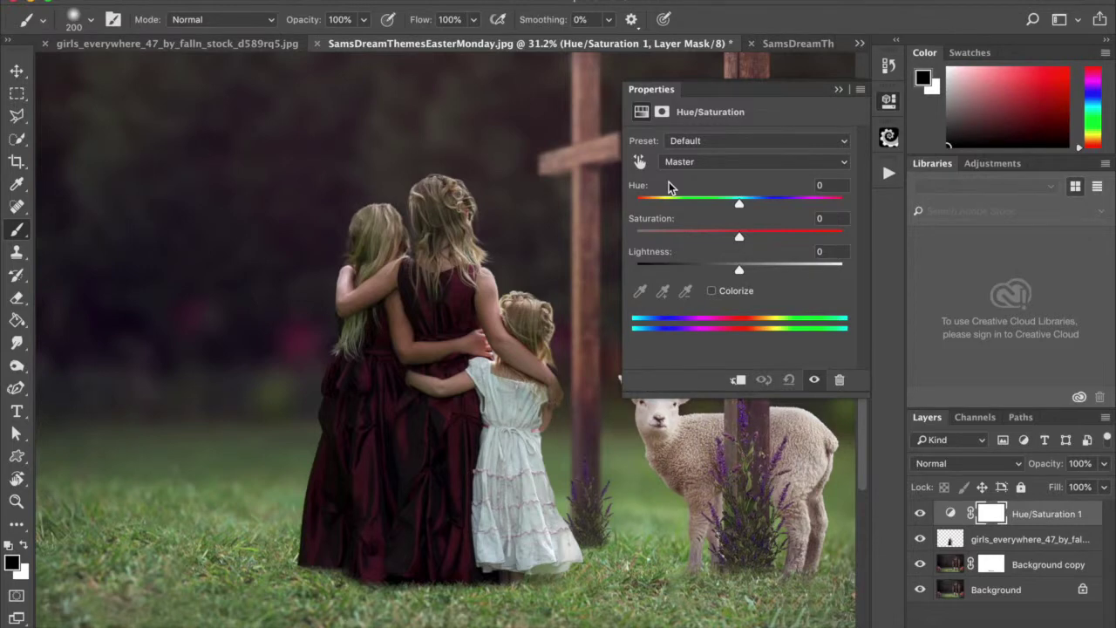
pyautogui.click(737, 382)
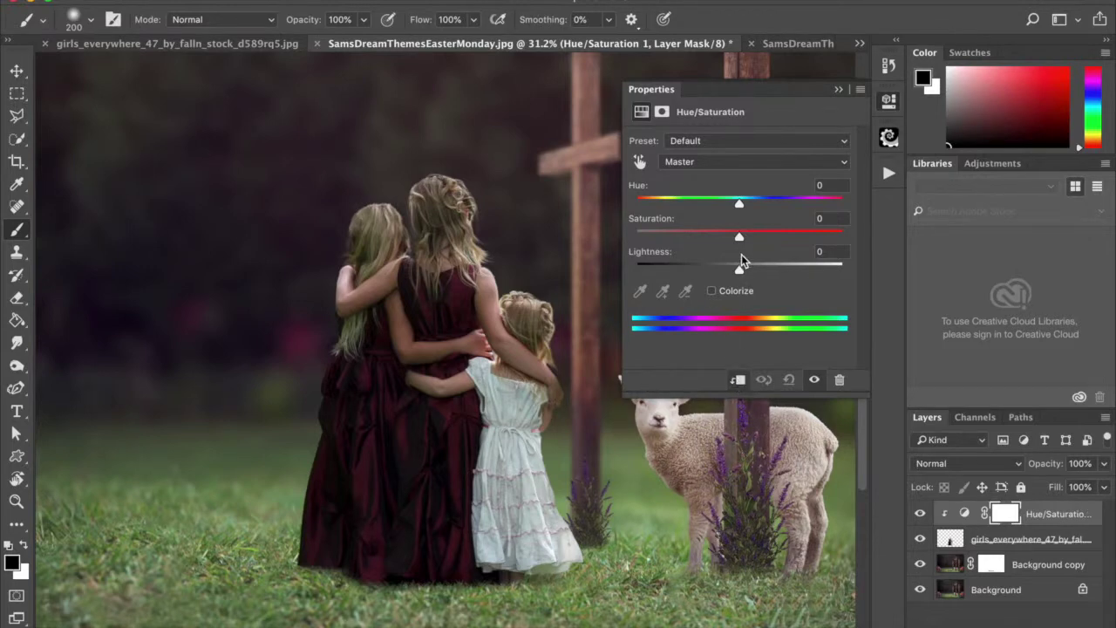
# Set the clipped adjustment's saturation to -7 for Master and -20 for Blues.
pyautogui.moveTo(739, 240); pyautogui.dragTo(907, 252)
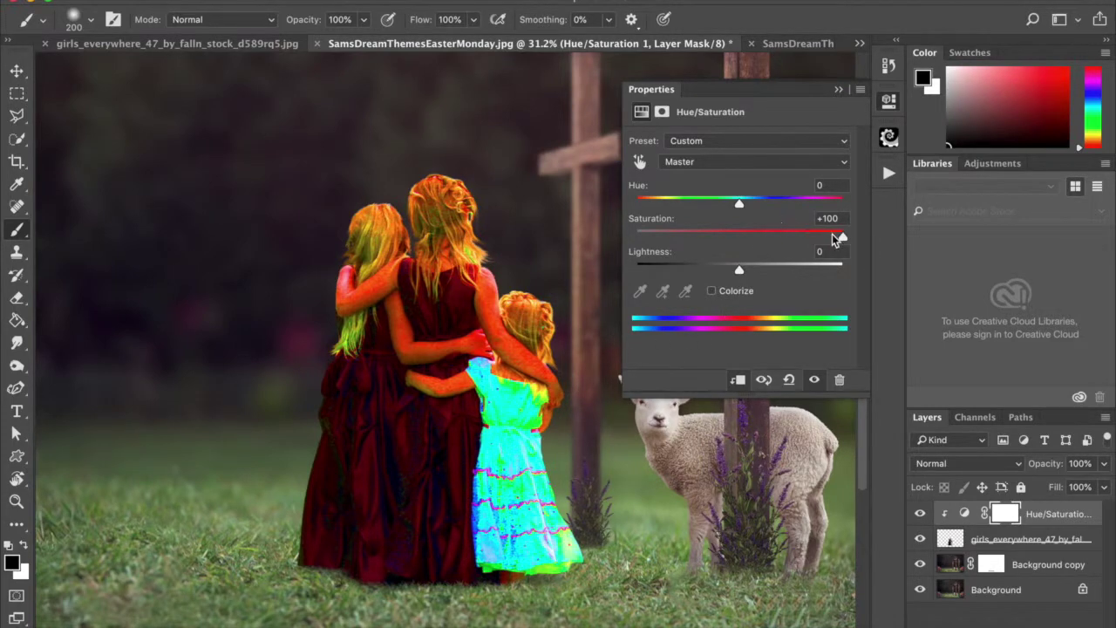
pyautogui.moveTo(843, 236); pyautogui.dragTo(734, 238)
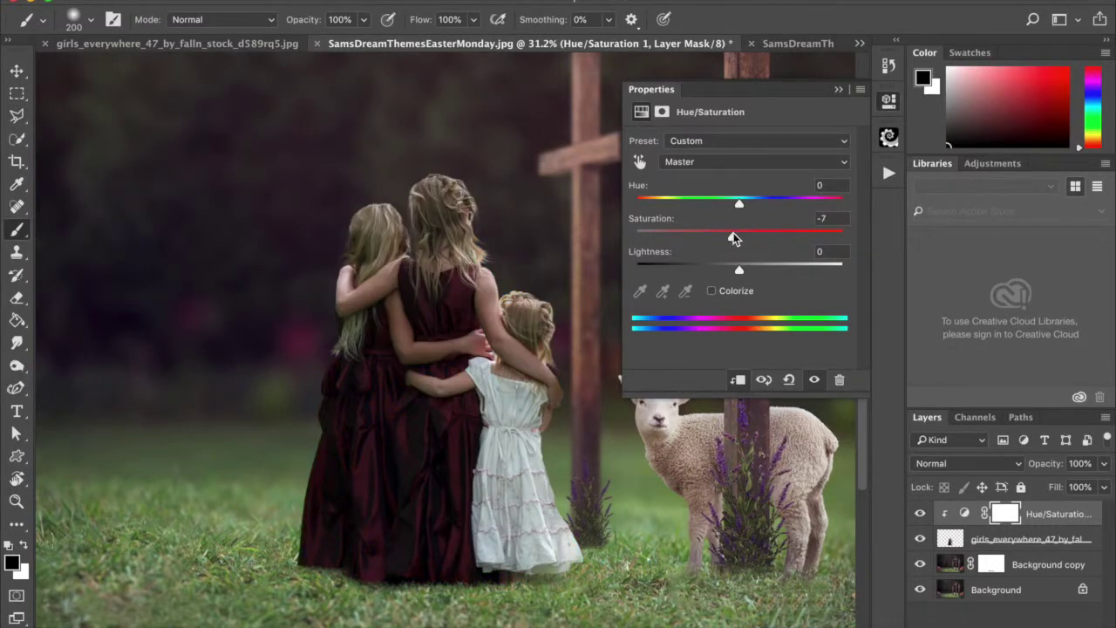
pyautogui.click(705, 162)
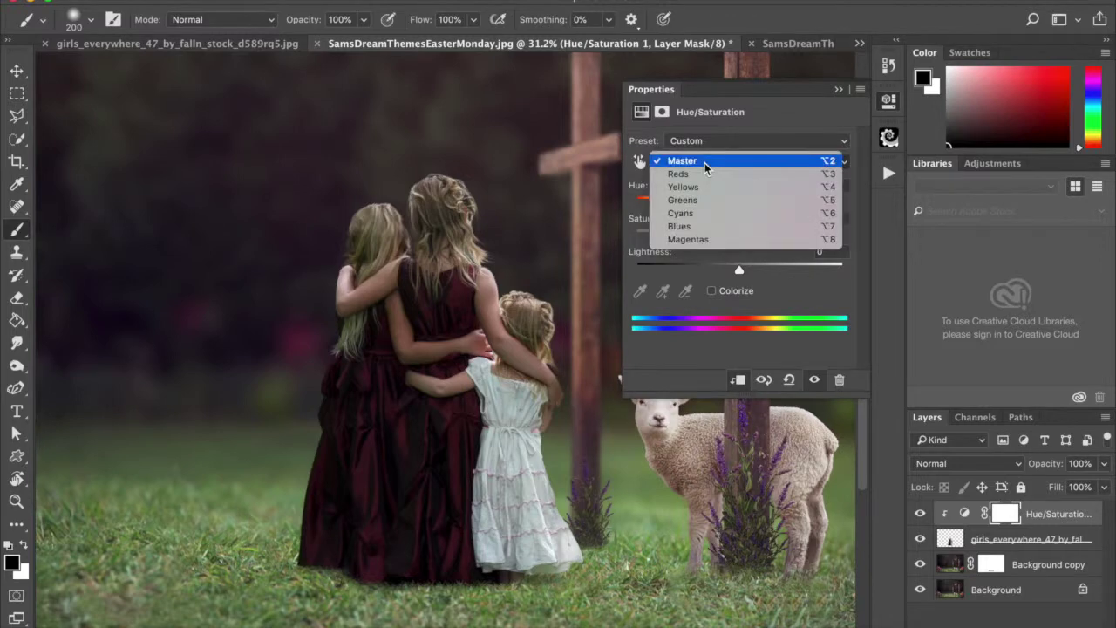
pyautogui.click(693, 227)
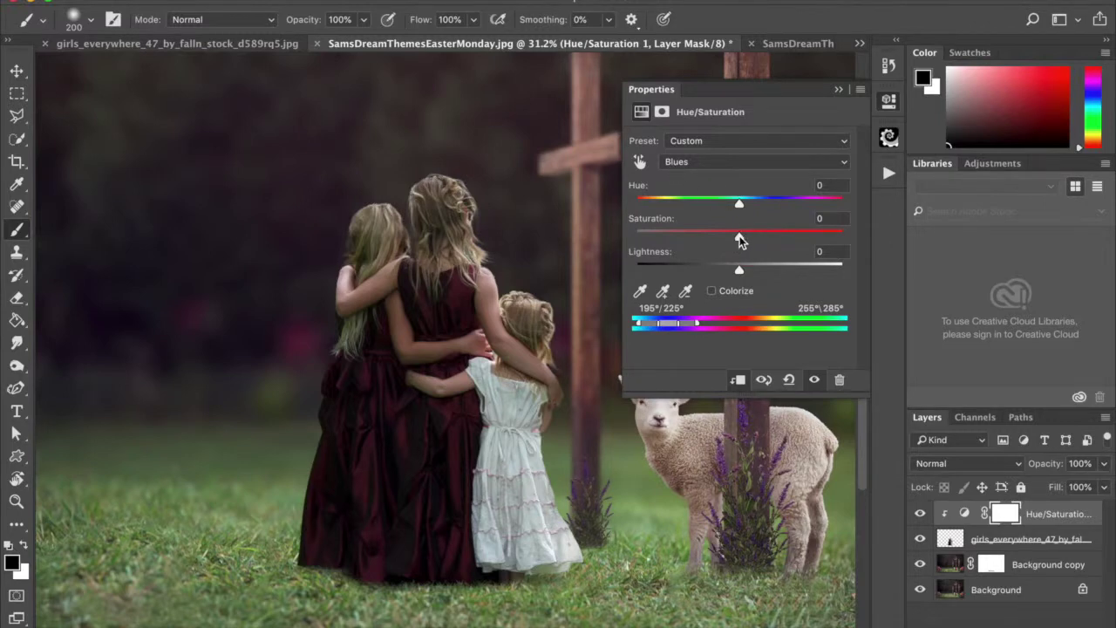
pyautogui.moveTo(740, 241); pyautogui.dragTo(722, 269)
# Lower the Cyans saturation to -29 in the Hue/Saturation adjustment and test the Cyans lightness.
pyautogui.click(688, 166)
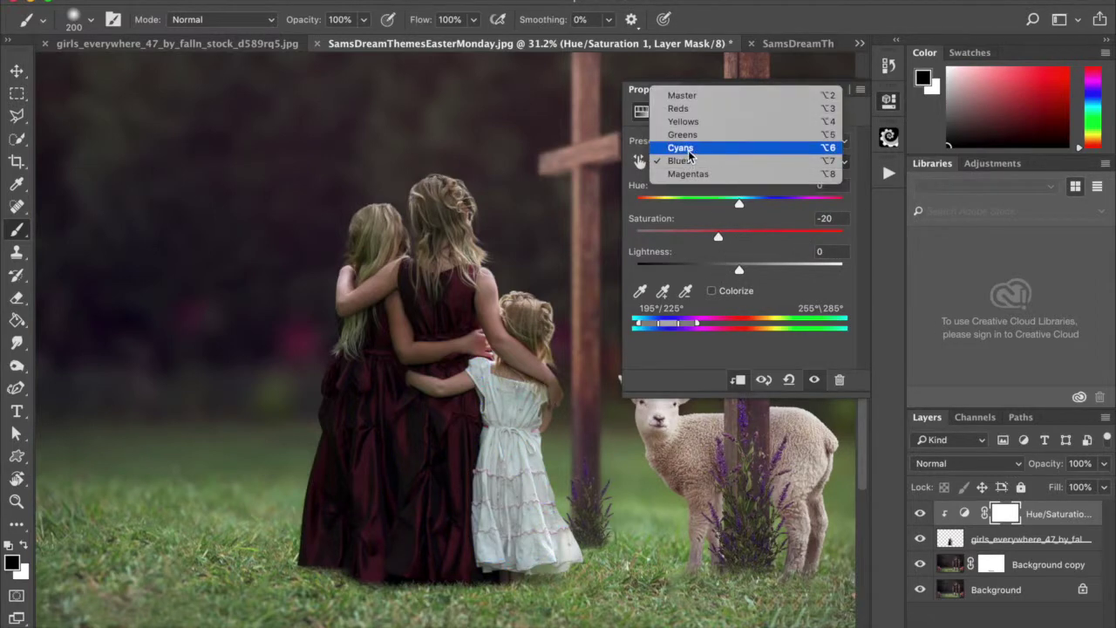
pyautogui.click(683, 148)
pyautogui.moveTo(738, 237); pyautogui.dragTo(781, 256)
pyautogui.moveTo(742, 252); pyautogui.dragTo(710, 240)
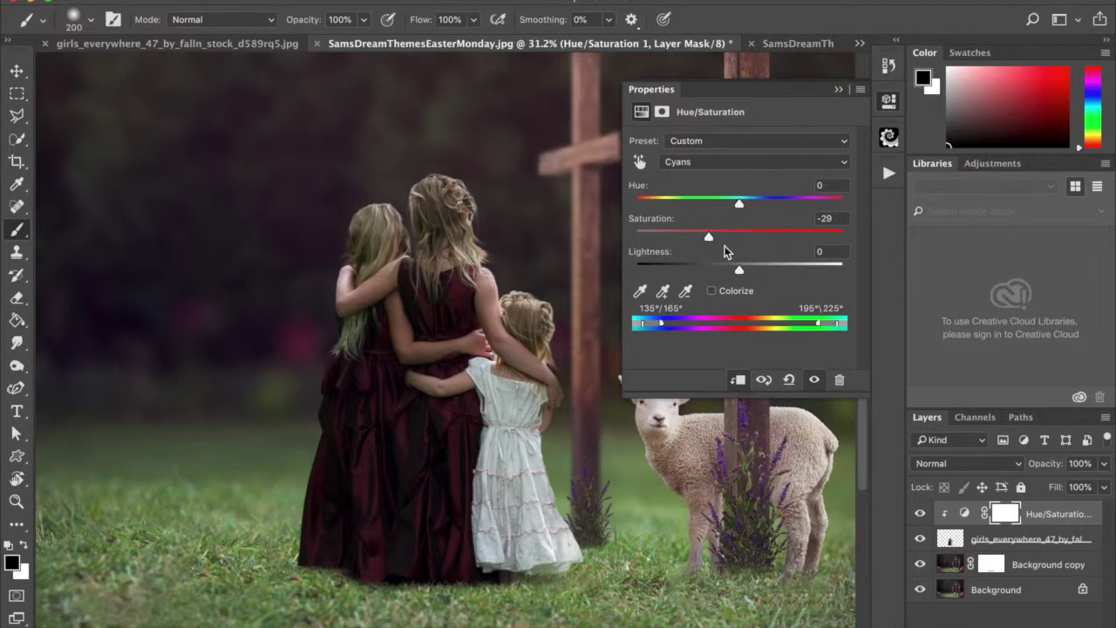
pyautogui.moveTo(740, 270); pyautogui.dragTo(816, 274)
# Set the Greens saturation to -13 and try adjusting the Yellows saturation in the clipped Hue/Saturation adjustment.
pyautogui.click(705, 161)
pyautogui.click(697, 148)
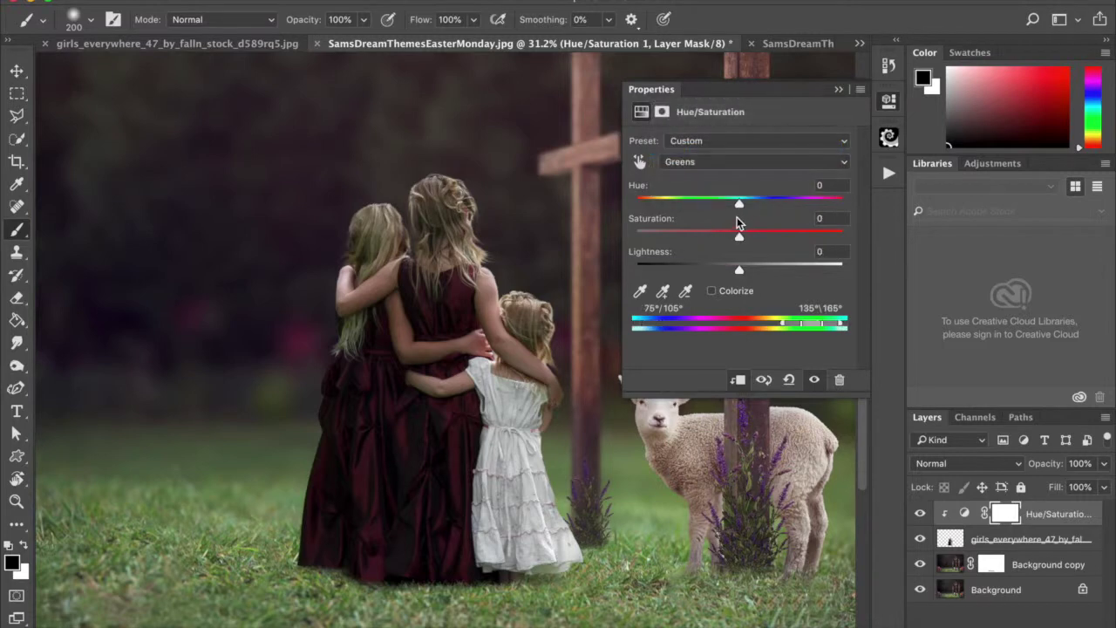
pyautogui.moveTo(740, 240)
pyautogui.mouseDown()
pyautogui.moveTo(851, 243)
pyautogui.moveTo(717, 249)
pyautogui.moveTo(735, 239)
pyautogui.moveTo(726, 242)
pyautogui.mouseUp()
pyautogui.click(693, 162)
pyautogui.click(680, 147)
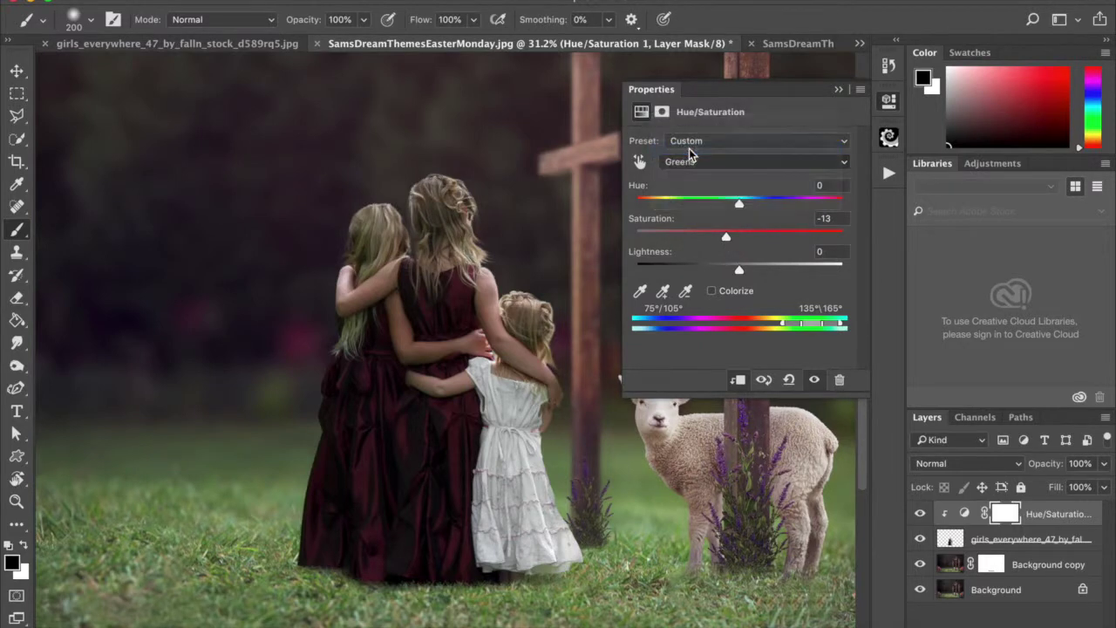
pyautogui.moveTo(740, 240)
pyautogui.mouseDown()
pyautogui.moveTo(888, 252)
pyautogui.moveTo(660, 261)
pyautogui.moveTo(740, 251)
pyautogui.mouseUp()
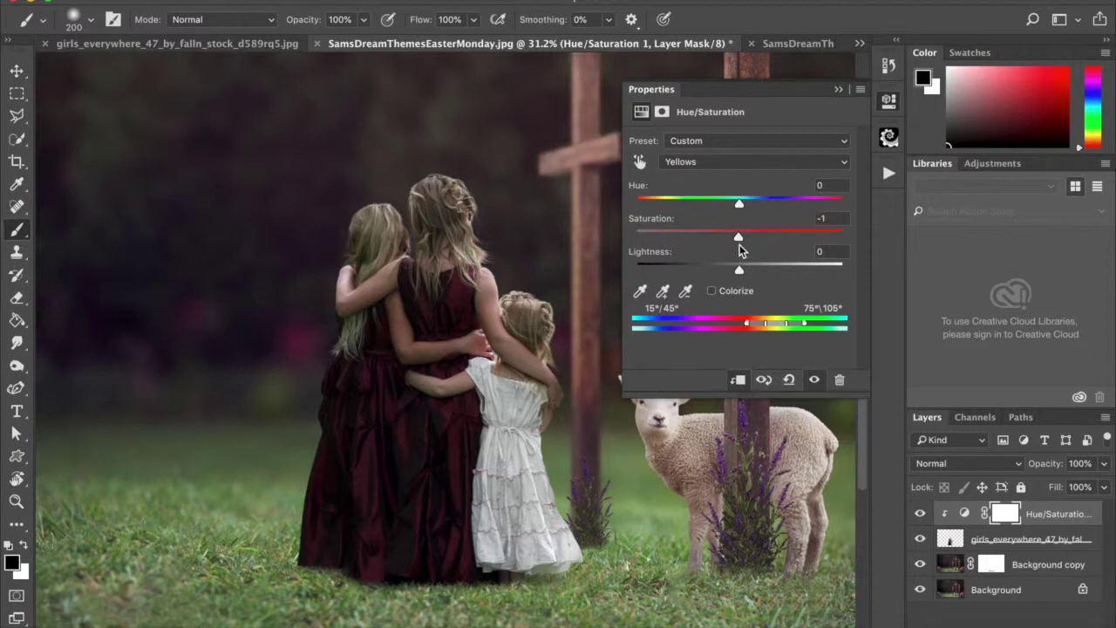
pyautogui.moveTo(739, 250); pyautogui.dragTo(740, 250)
pyautogui.click(838, 89)
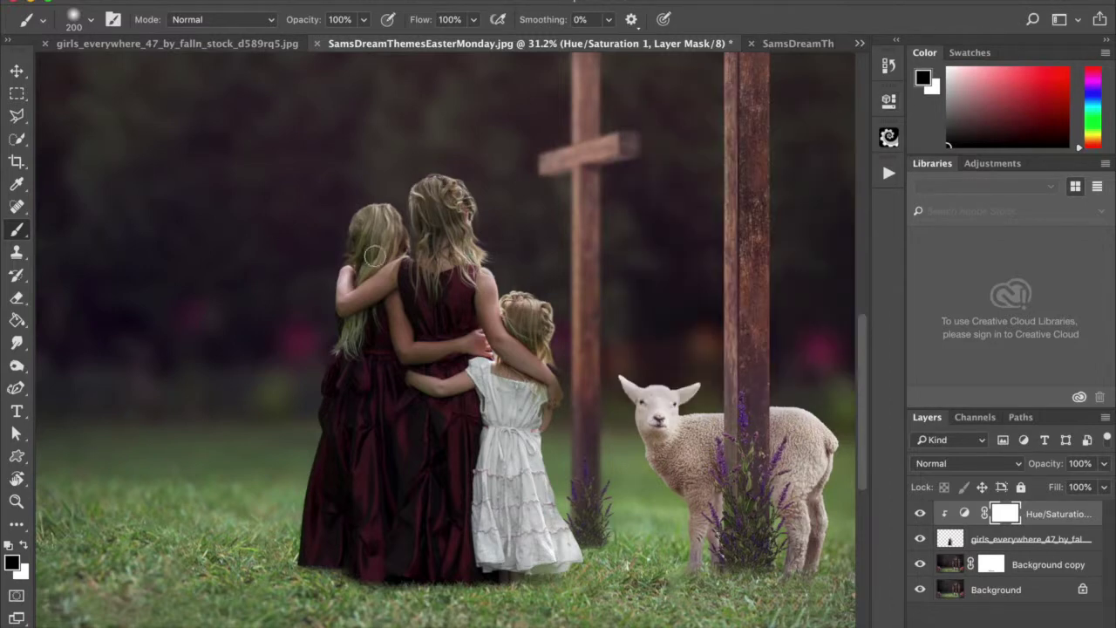
# Merge the clipped Hue/Saturation adjustment and the girls layer into a single layer.
pyautogui.scroll(-3, 461, 299)
pyautogui.scroll(4, 461, 299)
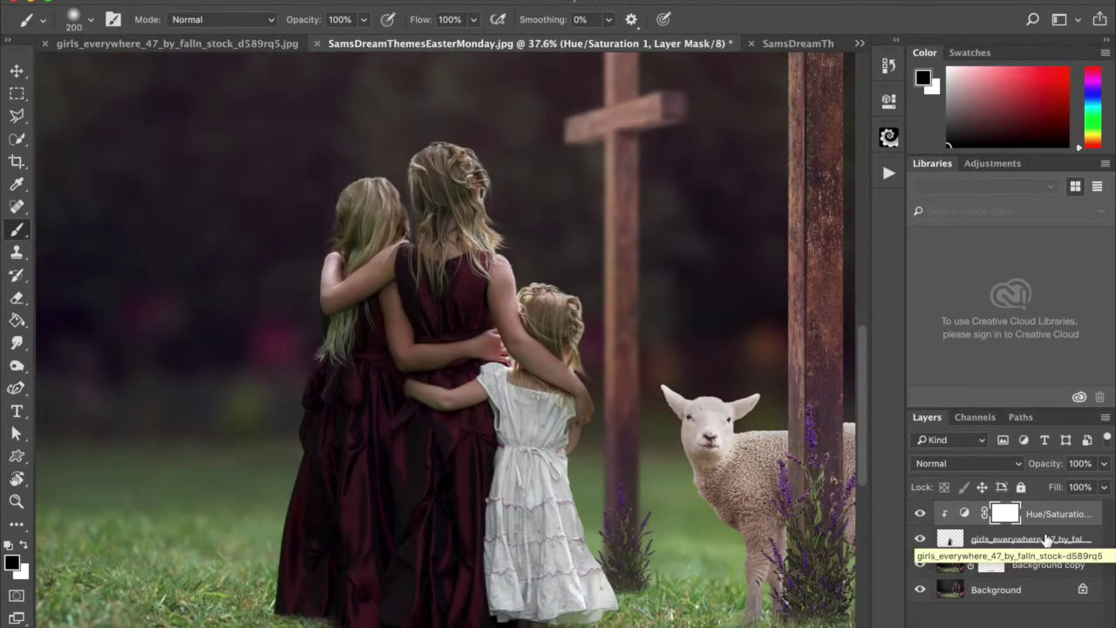
pyautogui.click(1047, 541)
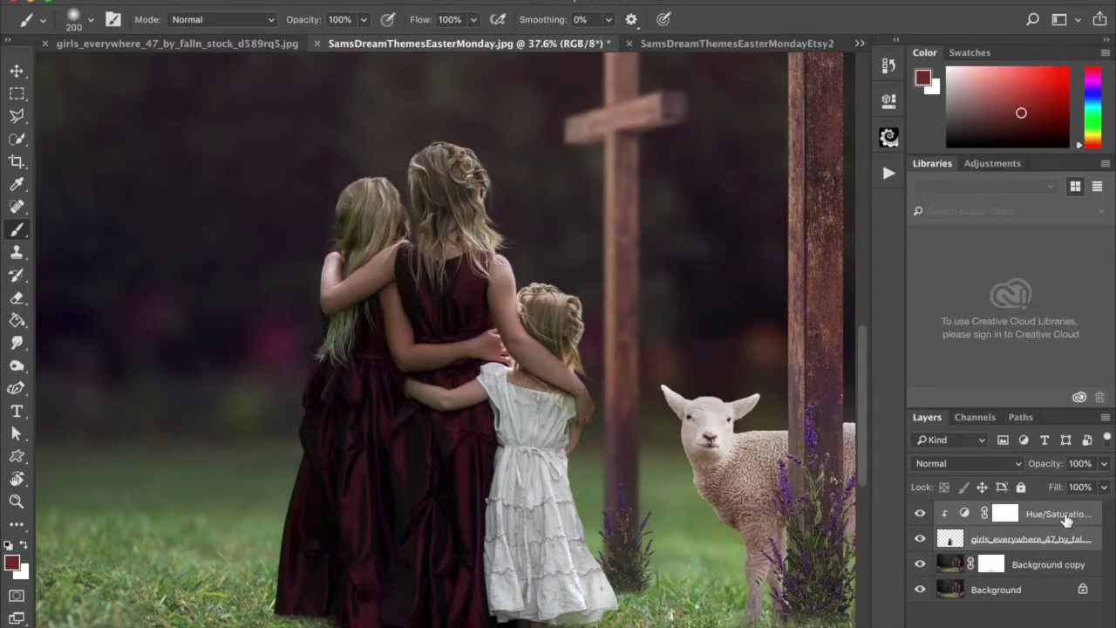
pyautogui.rightClick(1062, 520)
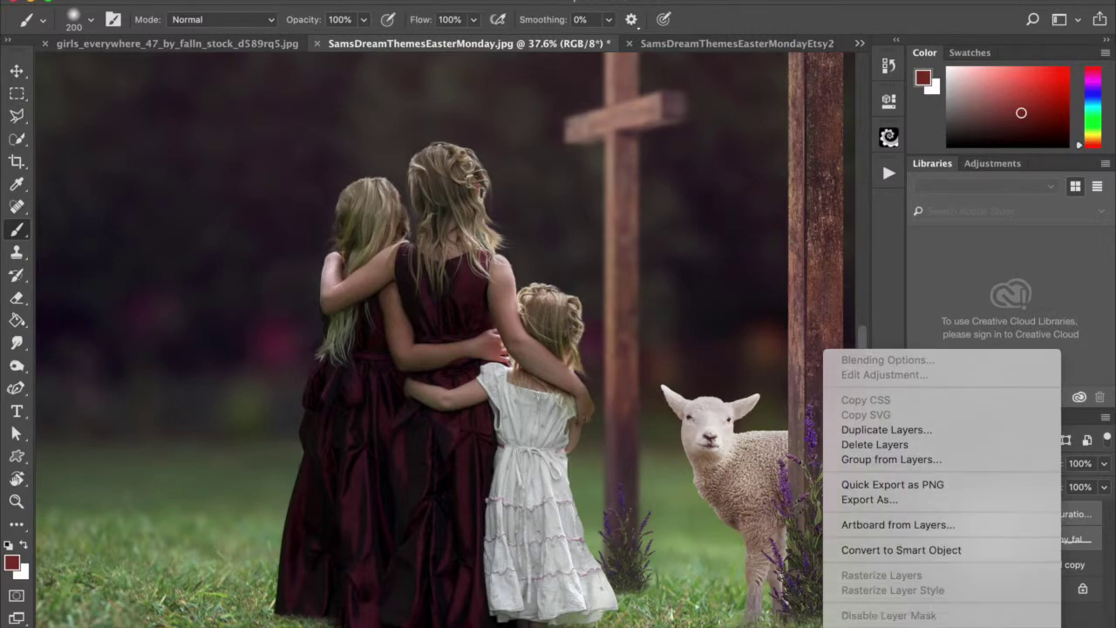
pyautogui.scroll(-2, 914, 524)
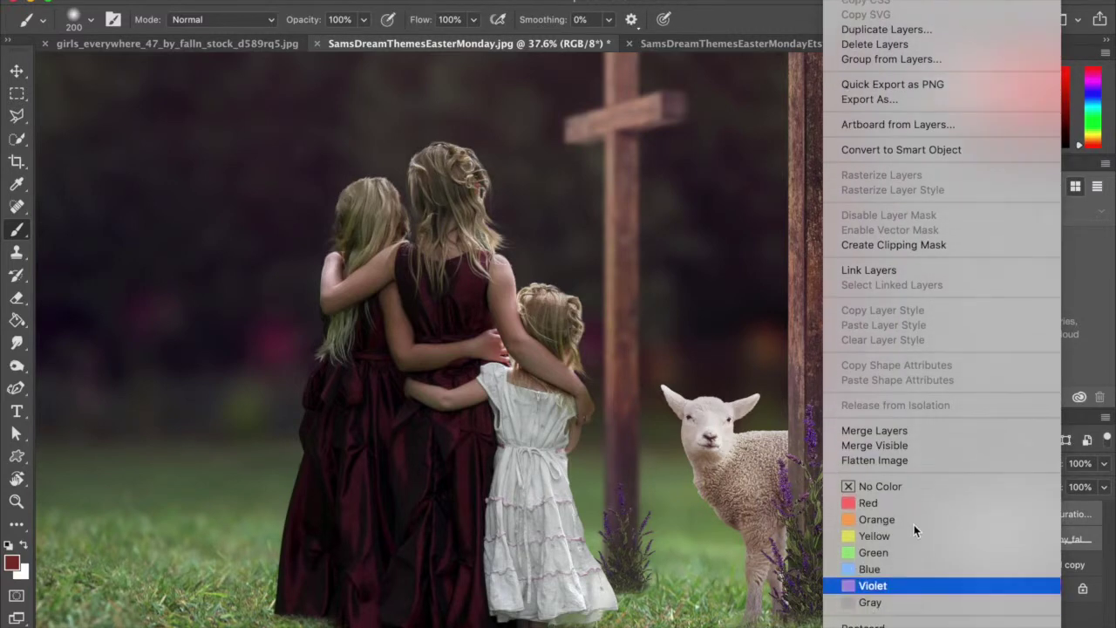
pyautogui.click(906, 431)
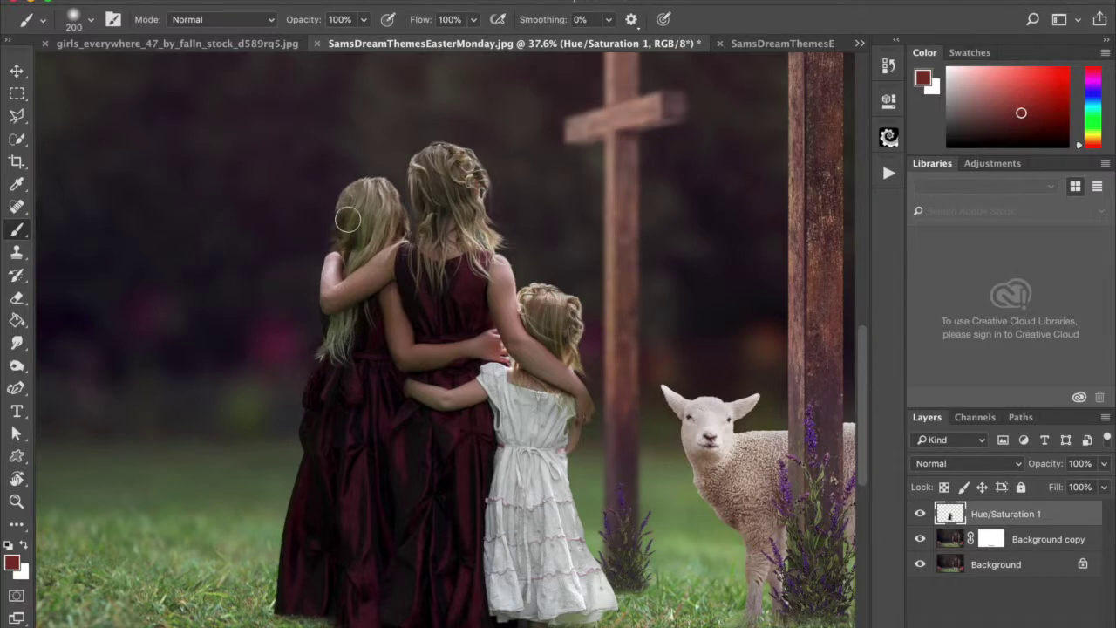
# Sample a dark red from the blurred red flowers at the backdrop's lower corner as the foreground color.
pyautogui.scroll(-5, 226, 301)
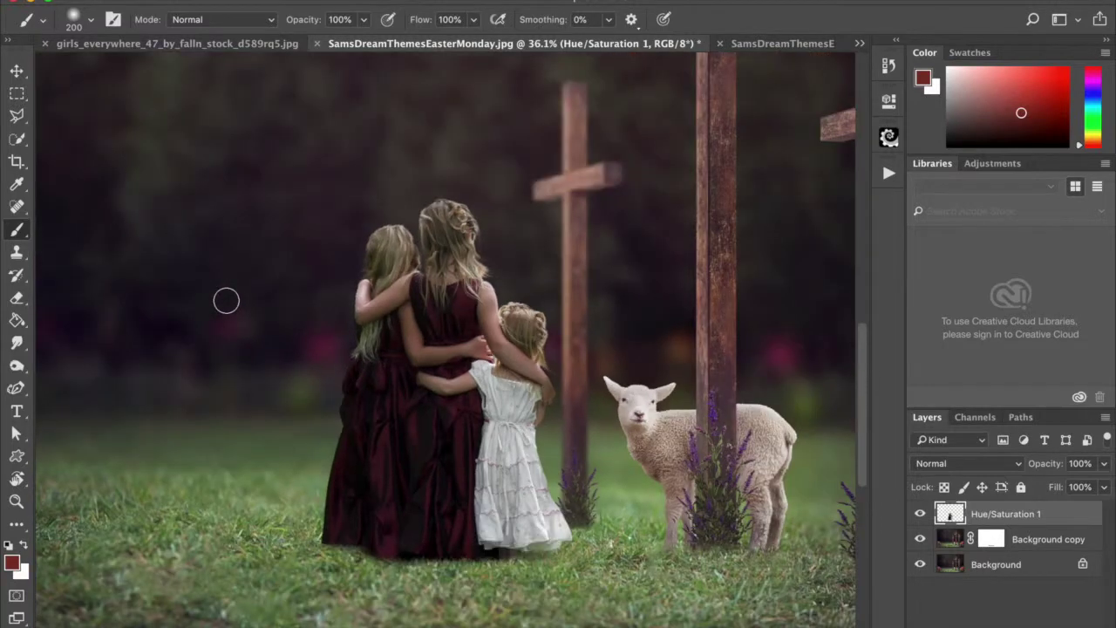
pyautogui.scroll(4, 226, 301)
pyautogui.scroll(4, 226, 301)
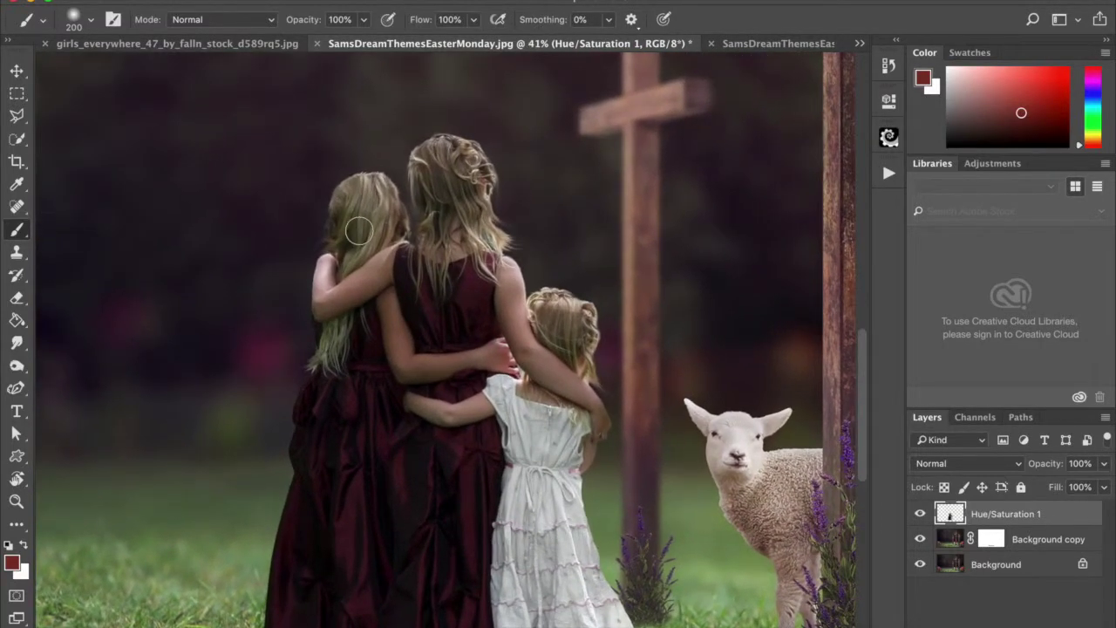
pyautogui.scroll(-2, 356, 230)
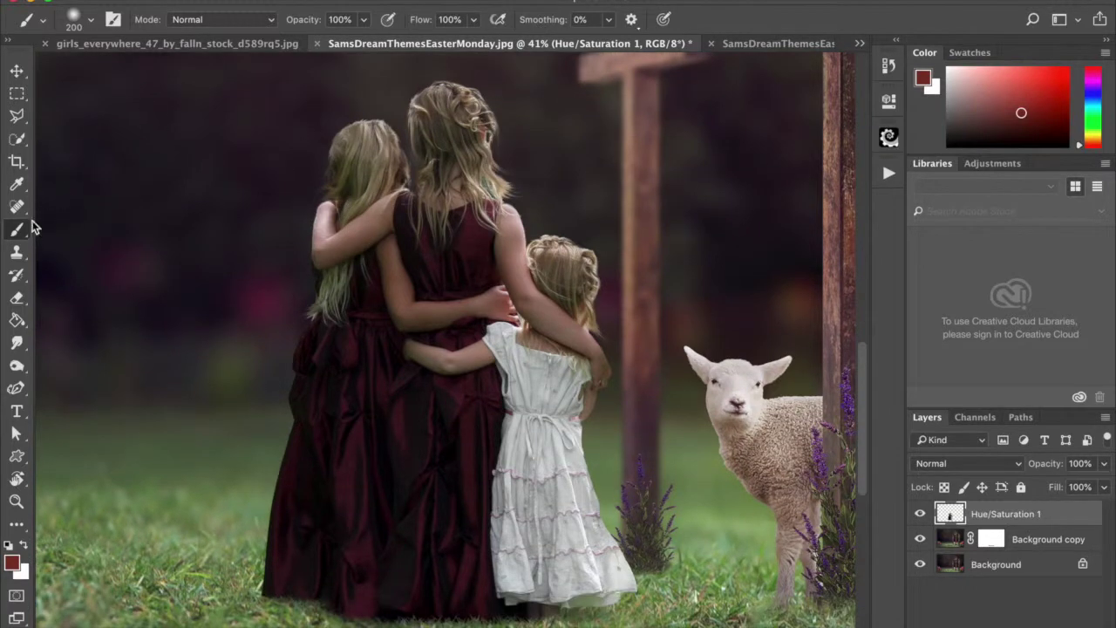
pyautogui.click(16, 184)
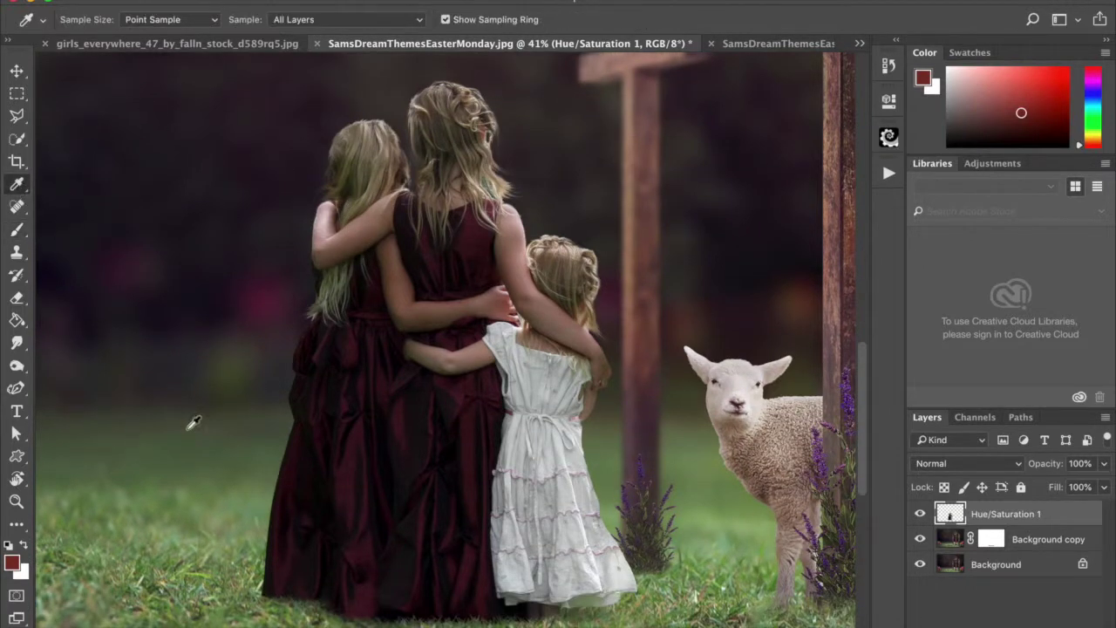
pyautogui.scroll(3, 251, 423)
pyautogui.scroll(3, 251, 423)
pyautogui.hscroll(-3, 244, 423)
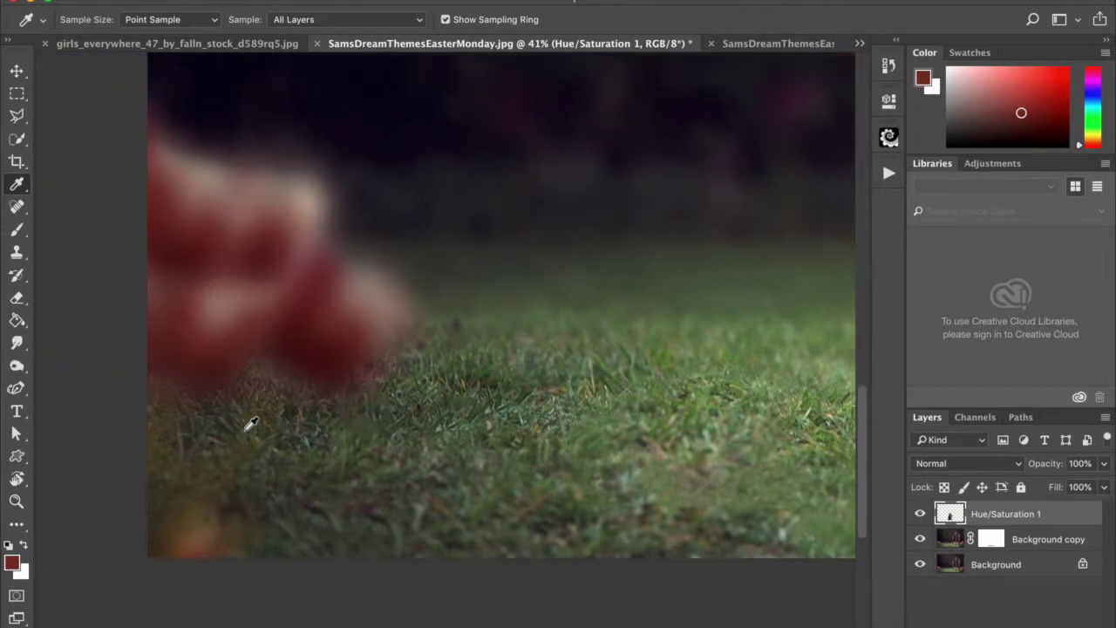
pyautogui.click(264, 316)
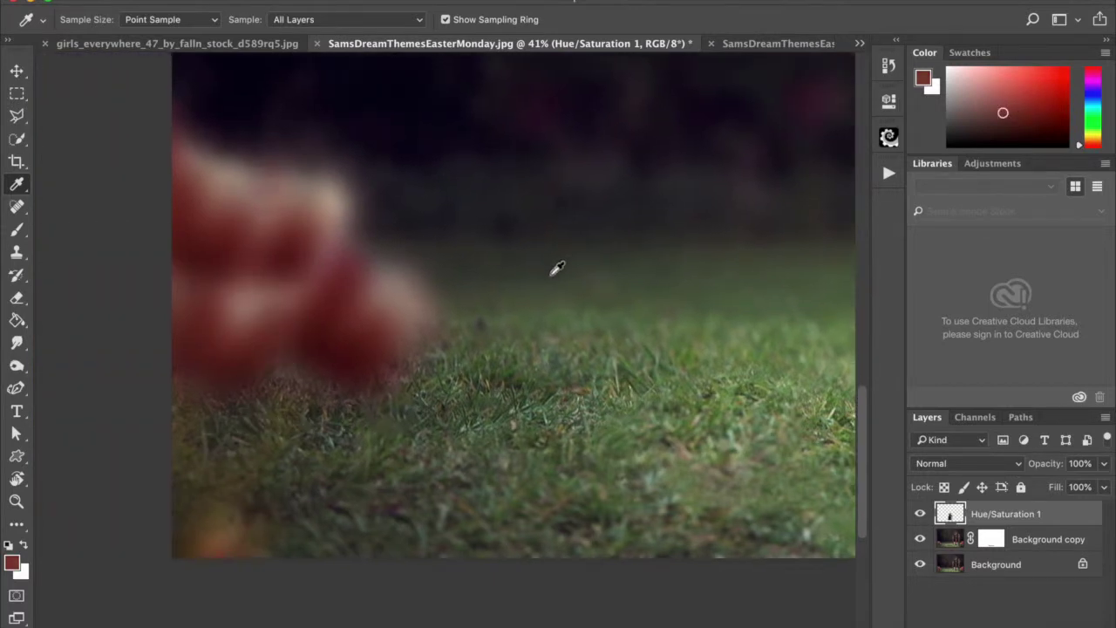
pyautogui.click(378, 316)
pyautogui.click(298, 240)
# Add a Solid Color fill layer in #5d2e28 above the girls and set its blend mode to Color.
pyautogui.hscroll(6, 540, 231)
pyautogui.scroll(4, 539, 231)
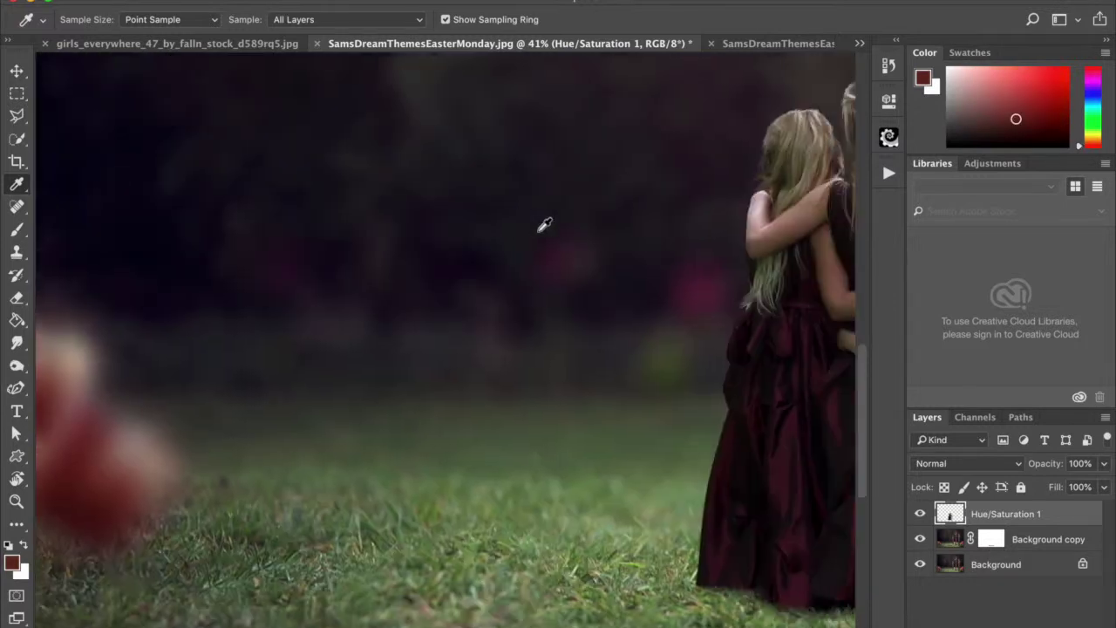
pyautogui.hscroll(4, 544, 225)
pyautogui.scroll(-1, 544, 225)
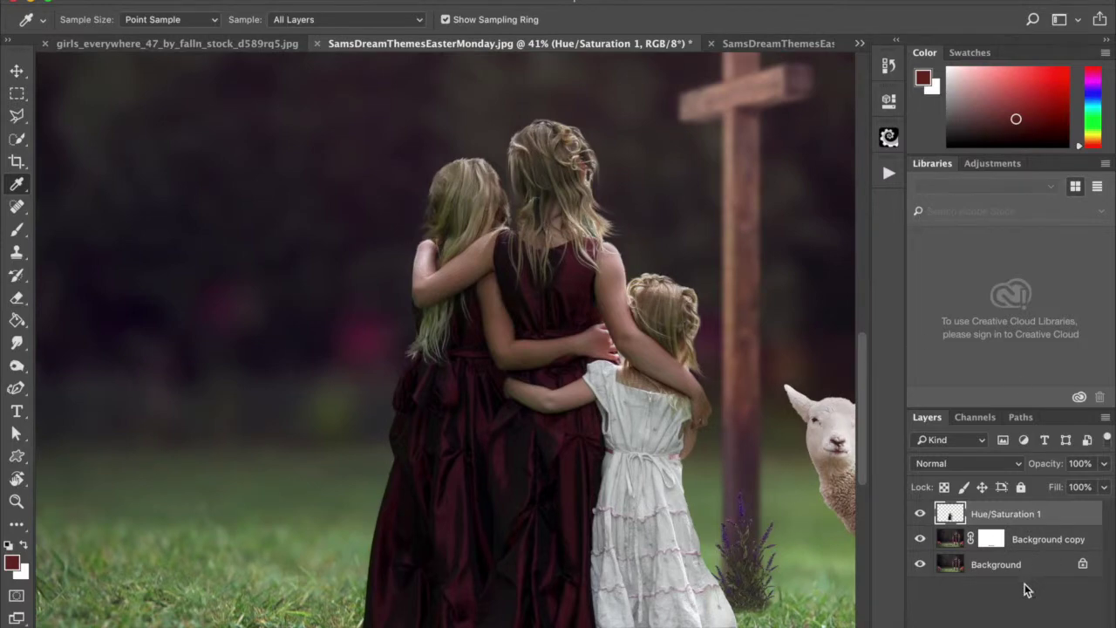
pyautogui.click(968, 627)
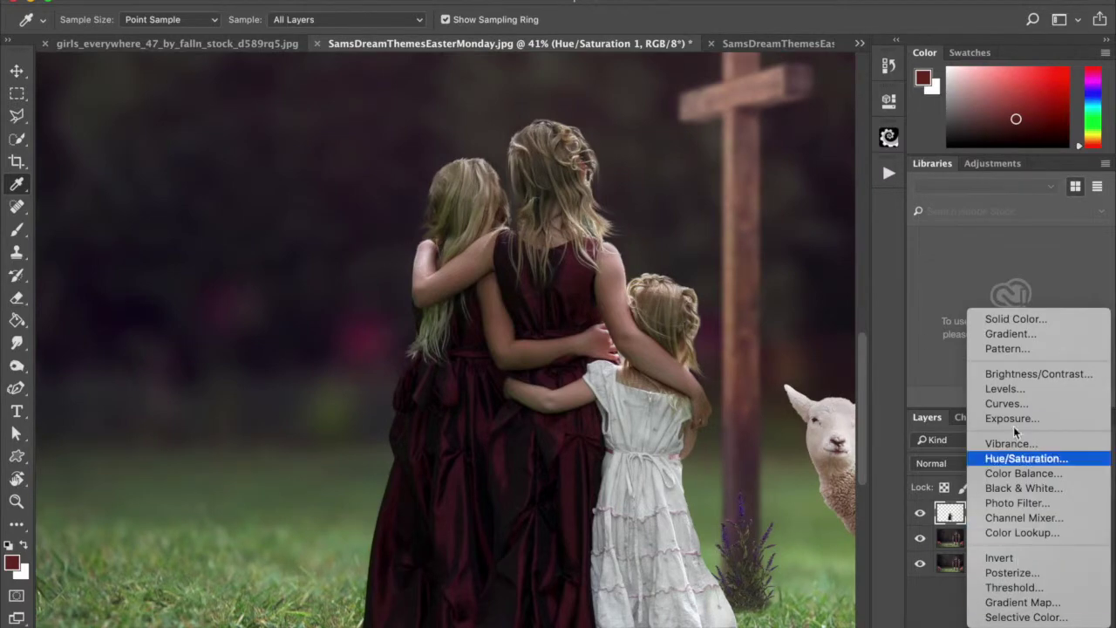
pyautogui.click(1011, 318)
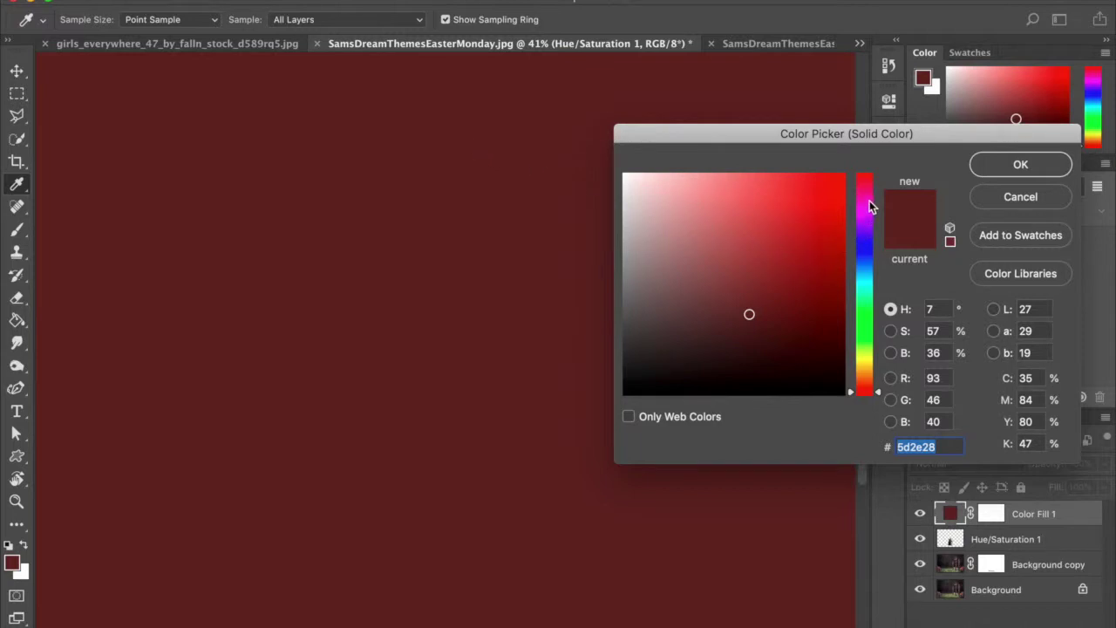
pyautogui.click(1020, 166)
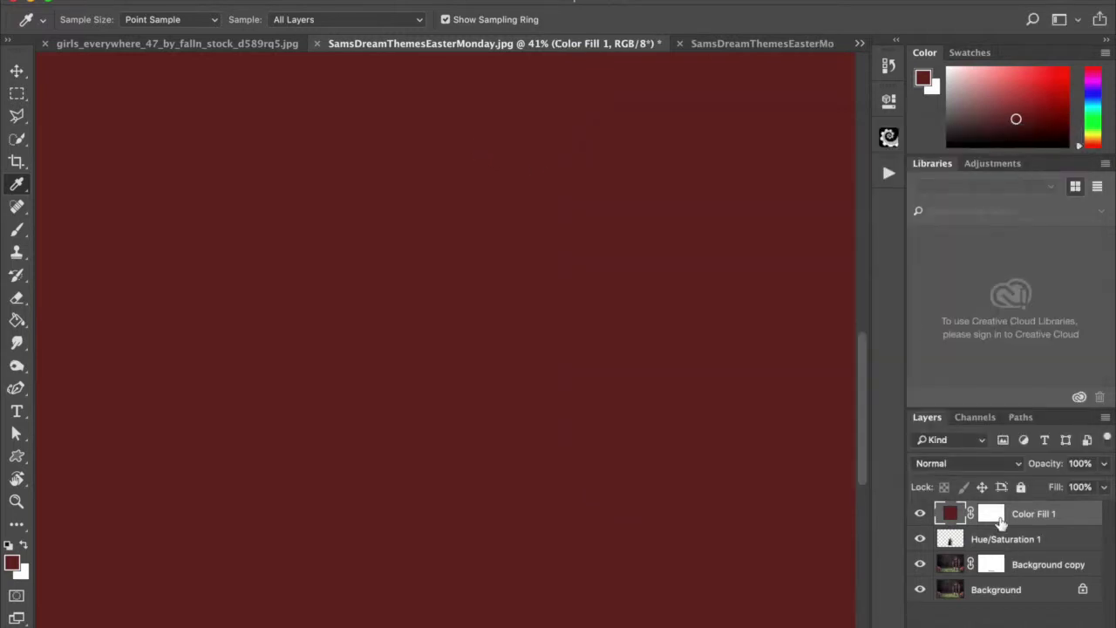
pyautogui.click(991, 466)
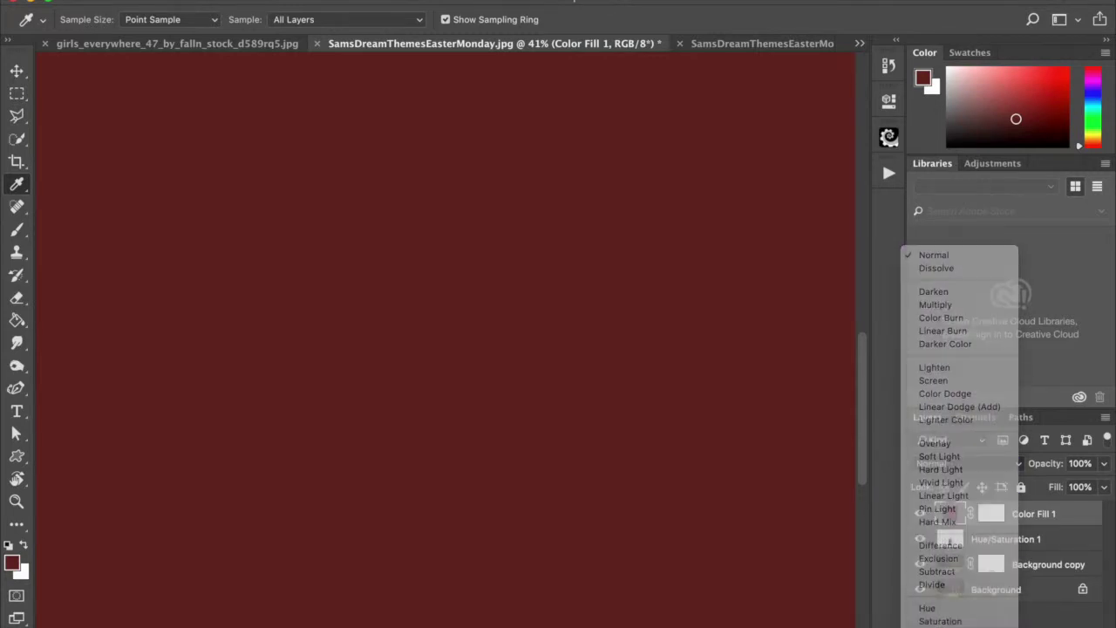
pyautogui.click(960, 495)
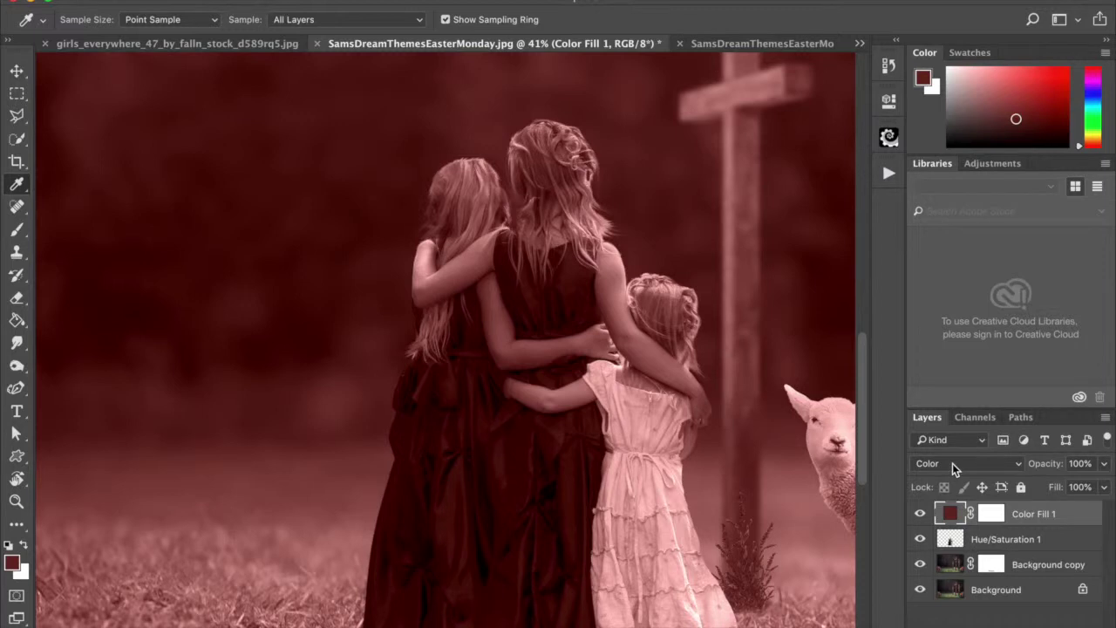
# Invert the color fill layer's mask to hide the red tint.
pyautogui.click(992, 514)
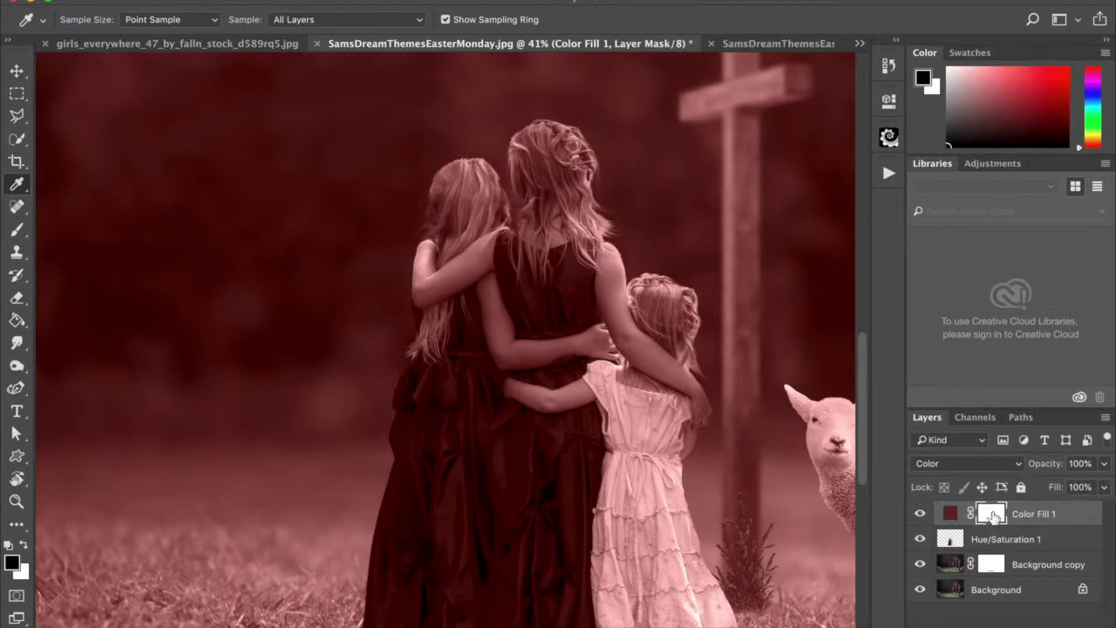
pyautogui.doubleClick(994, 516)
pyautogui.click(817, 347)
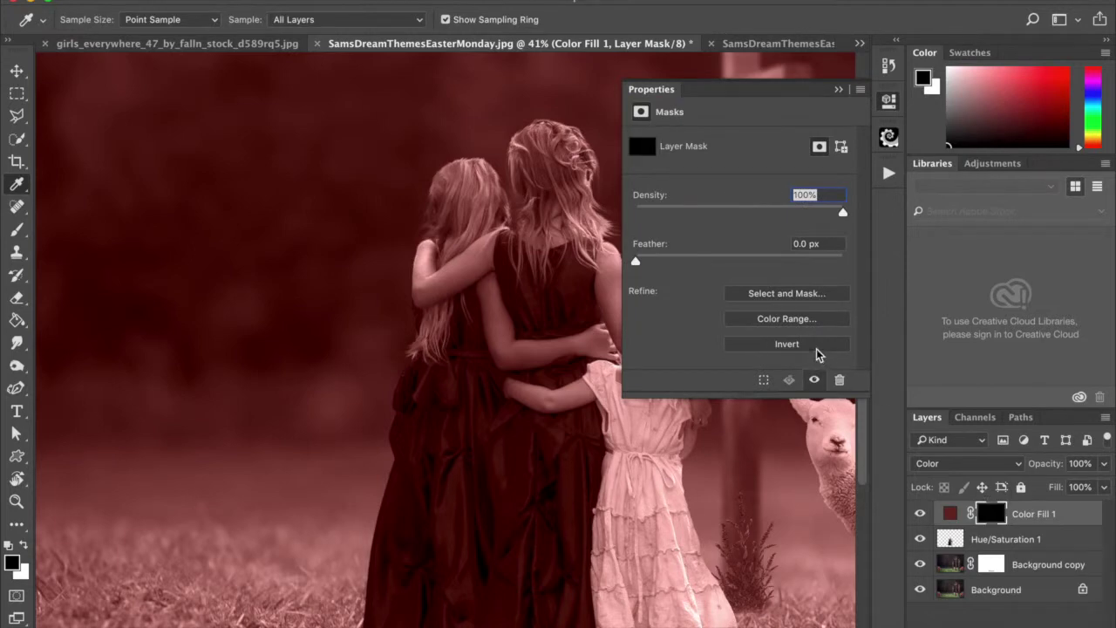
pyautogui.click(839, 89)
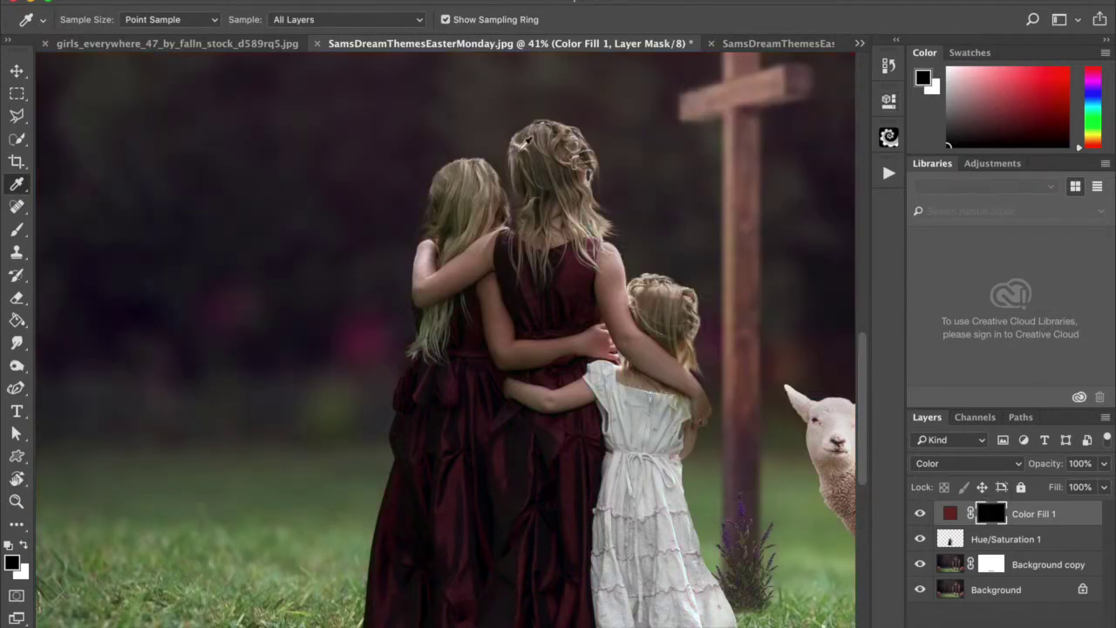
# Paint the red tint over the girls' hair on the fill mask with a white 125 px soft brush at 22% opacity.
pyautogui.click(18, 229)
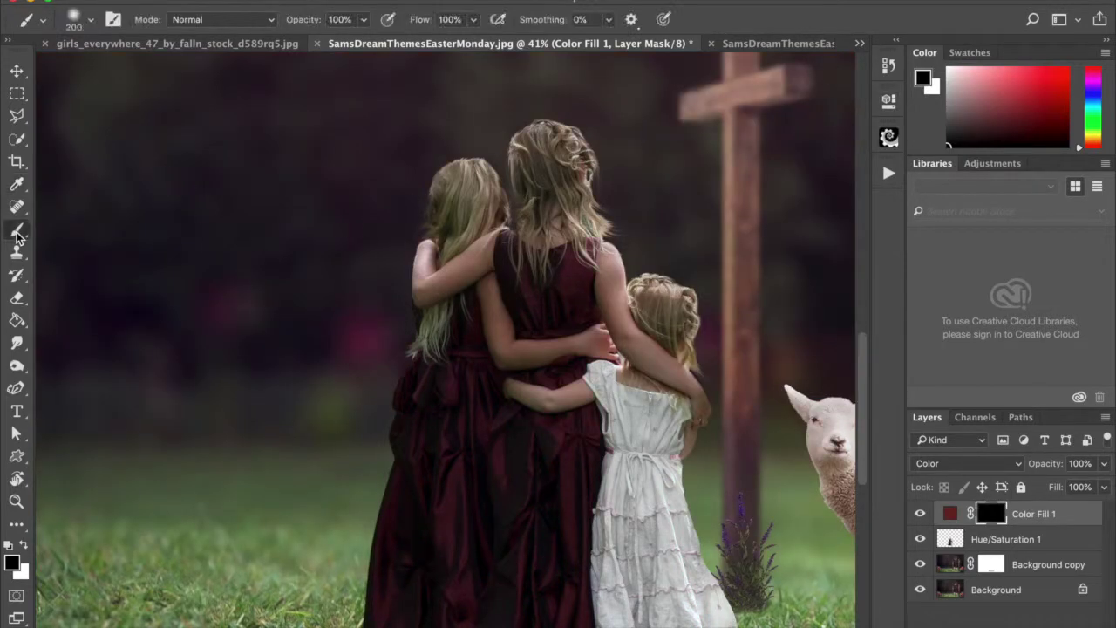
pyautogui.click(24, 546)
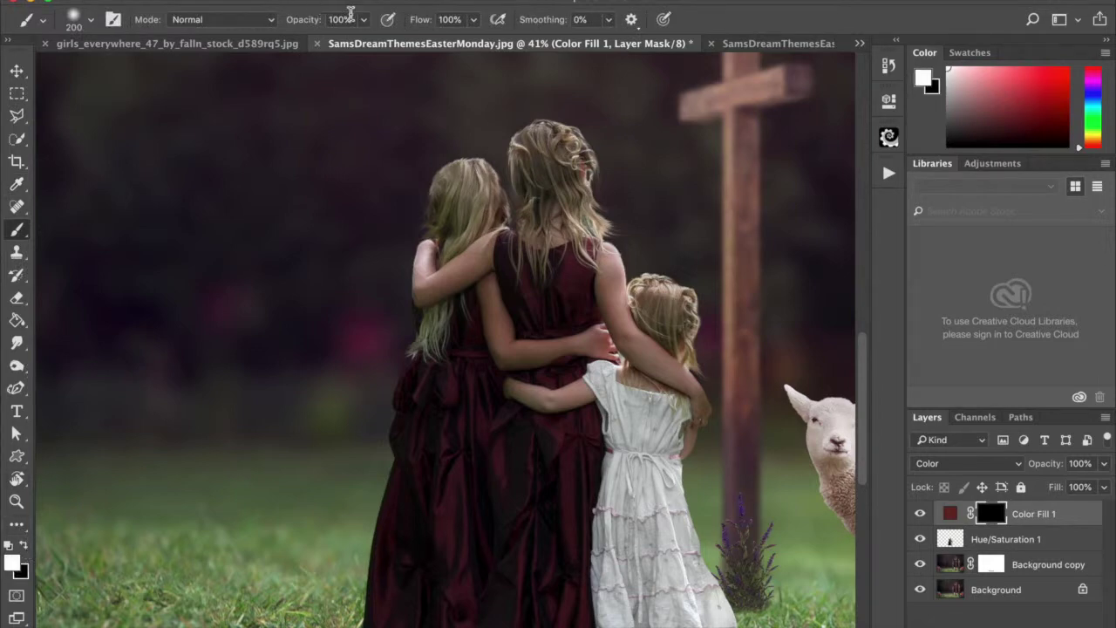
pyautogui.click(364, 19)
pyautogui.moveTo(307, 46); pyautogui.dragTo(304, 46)
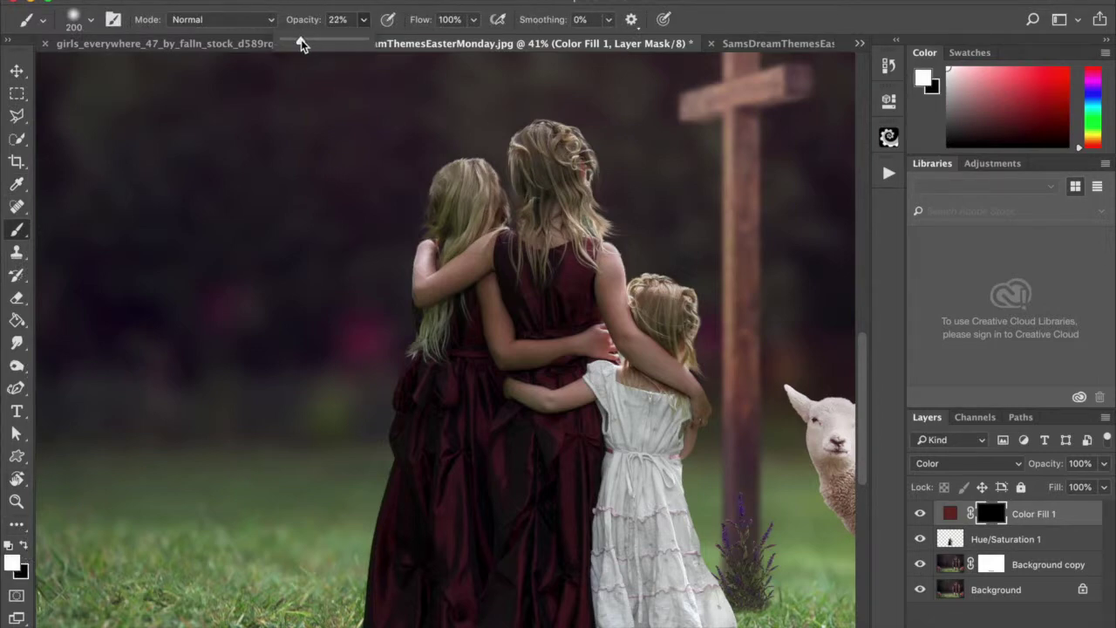
pyautogui.click(255, 2)
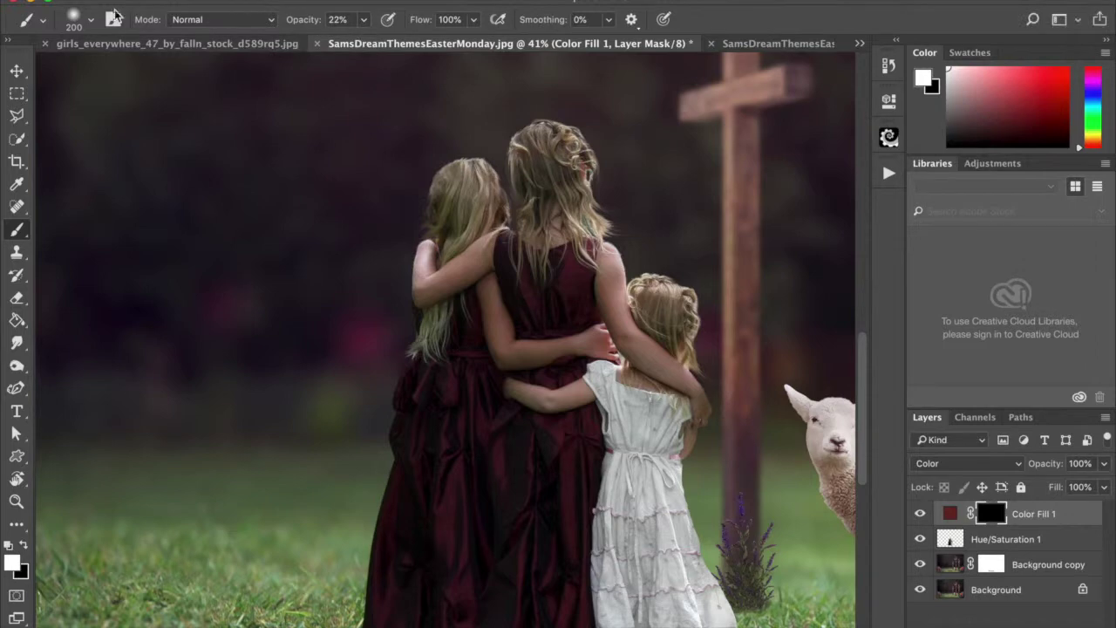
pyautogui.press('[')
pyautogui.press('[')
pyautogui.press('[')
pyautogui.press('[')
pyautogui.press('[')
pyautogui.press(']')
pyautogui.press(']')
# Set the color fill layer's opacity to 76% and soften the tint on the hair with a 250 px black brush.
pyautogui.click(1103, 464)
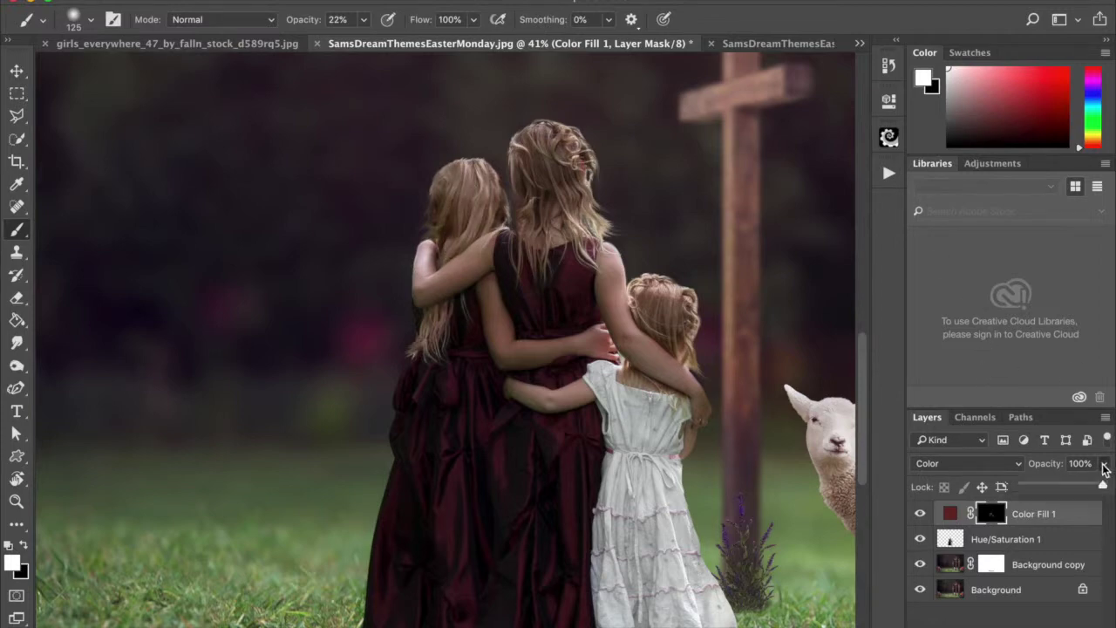
pyautogui.moveTo(1066, 483)
pyautogui.mouseDown()
pyautogui.moveTo(1052, 488)
pyautogui.moveTo(1086, 490)
pyautogui.mouseUp()
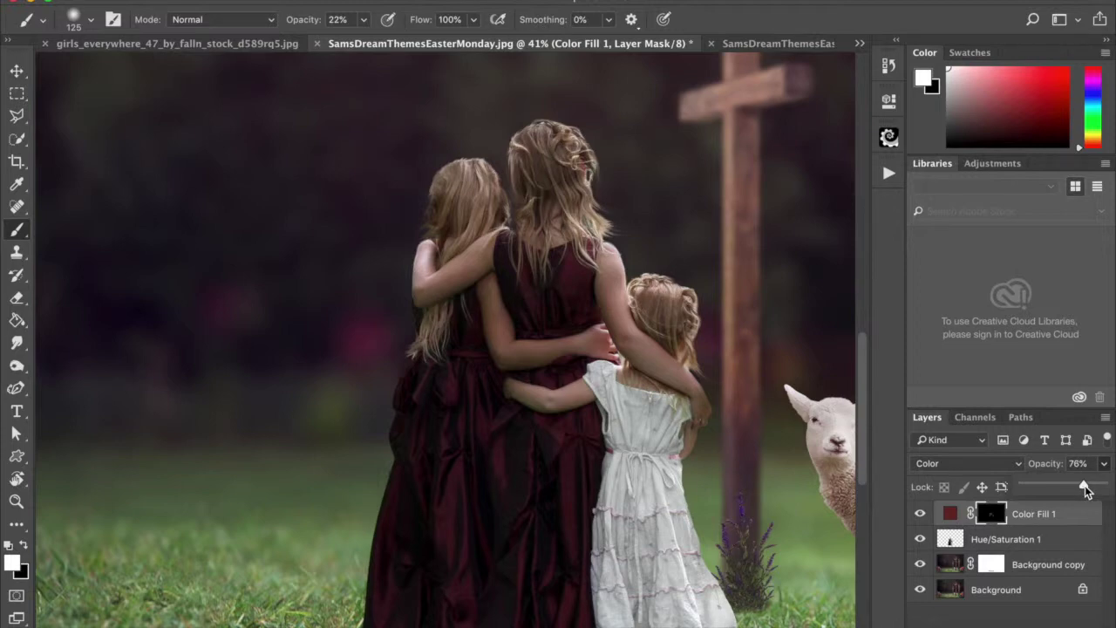
pyautogui.click(24, 548)
pyautogui.press(']')
pyautogui.press(']')
pyautogui.press(']')
pyautogui.press(']')
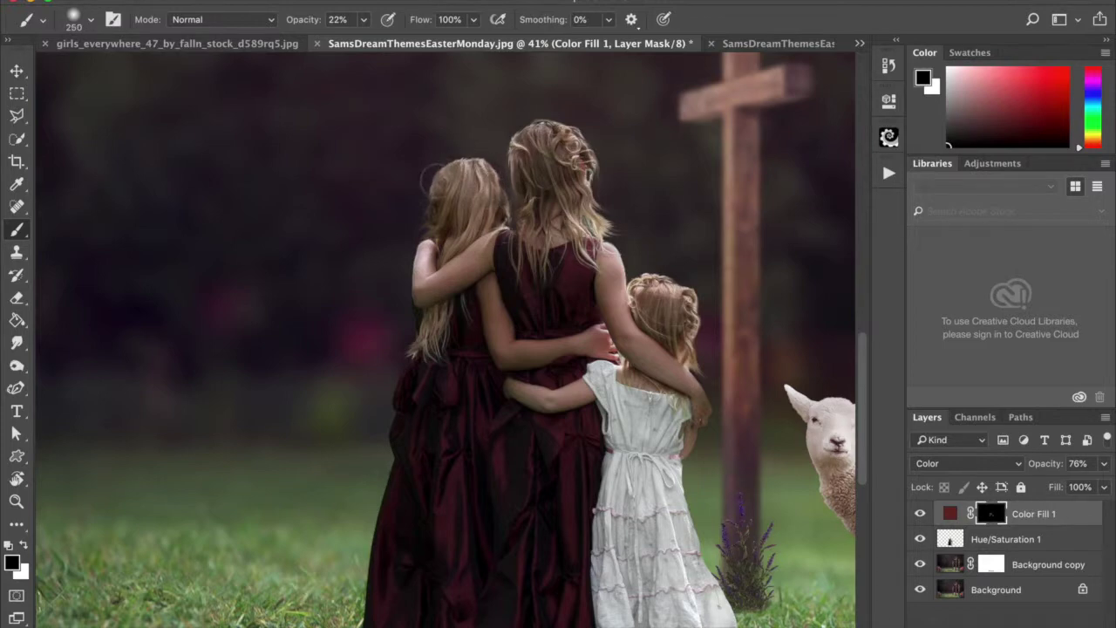
pyautogui.moveTo(522, 144)
pyautogui.mouseDown()
pyautogui.moveTo(579, 142)
pyautogui.moveTo(528, 147)
pyautogui.mouseUp()
pyautogui.moveTo(642, 302)
pyautogui.mouseDown()
pyautogui.moveTo(667, 287)
pyautogui.moveTo(654, 307)
pyautogui.moveTo(689, 296)
pyautogui.moveTo(661, 298)
pyautogui.moveTo(695, 338)
pyautogui.mouseUp()
# Toggle the color fill layer's visibility repeatedly to compare the hair with and without the tint.
pyautogui.click(921, 515)
pyautogui.click(921, 515)
pyautogui.click(921, 517)
pyautogui.click(921, 516)
pyautogui.click(921, 516)
pyautogui.click(921, 517)
pyautogui.click(921, 516)
pyautogui.click(921, 516)
pyautogui.scroll(-4, 528, 416)
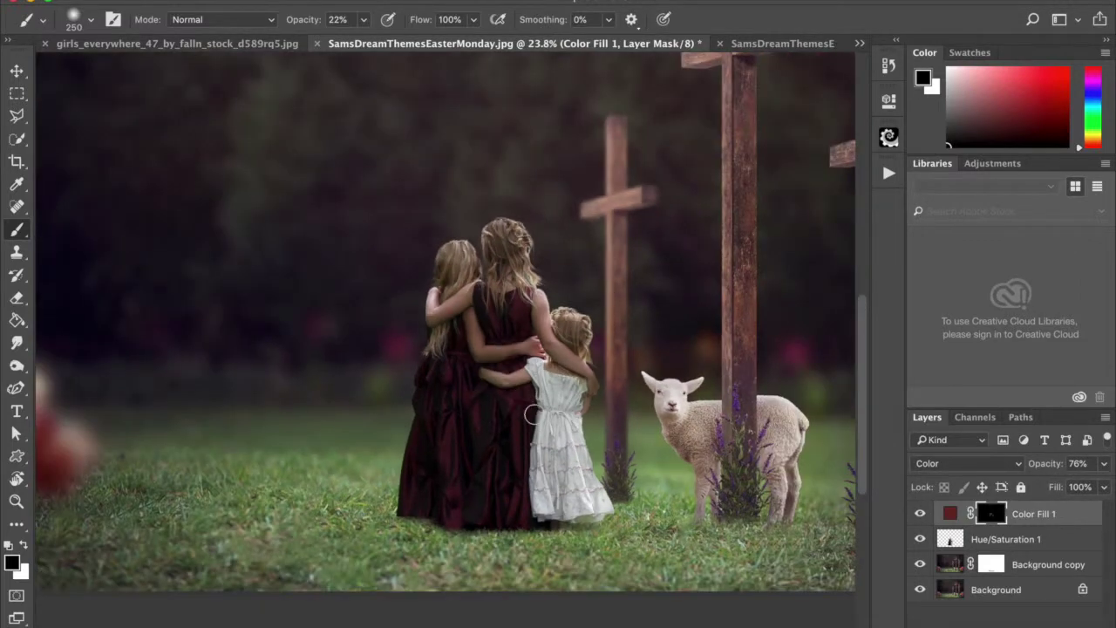
# Merge the red color fill layer with the girls' Hue/Saturation 1 layer into one layer.
pyautogui.scroll(-2, 531, 415)
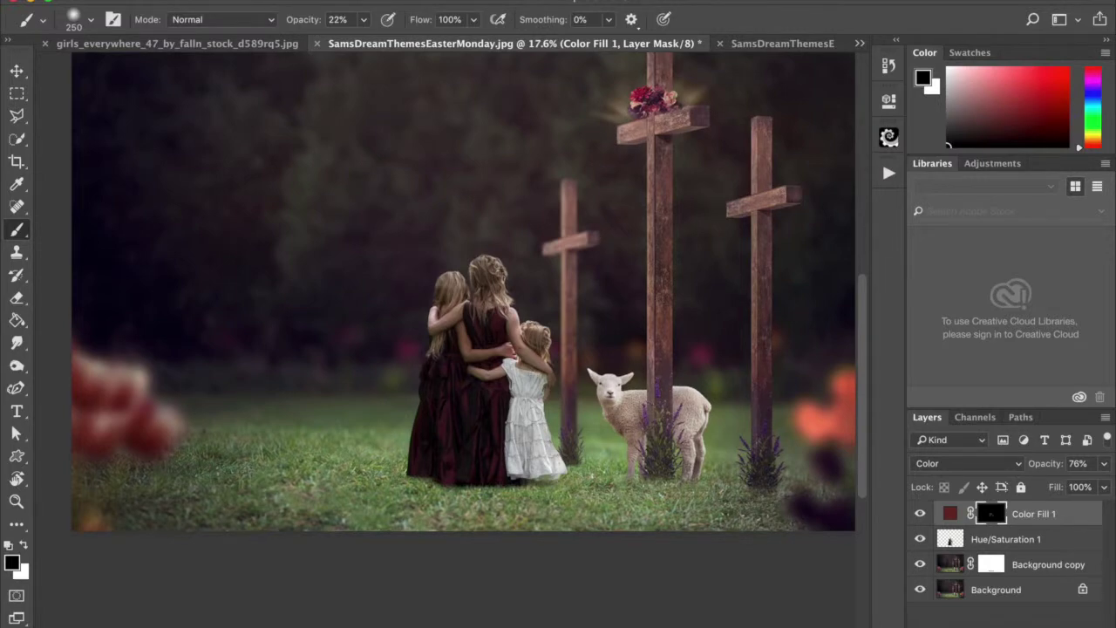
pyautogui.click(1053, 541)
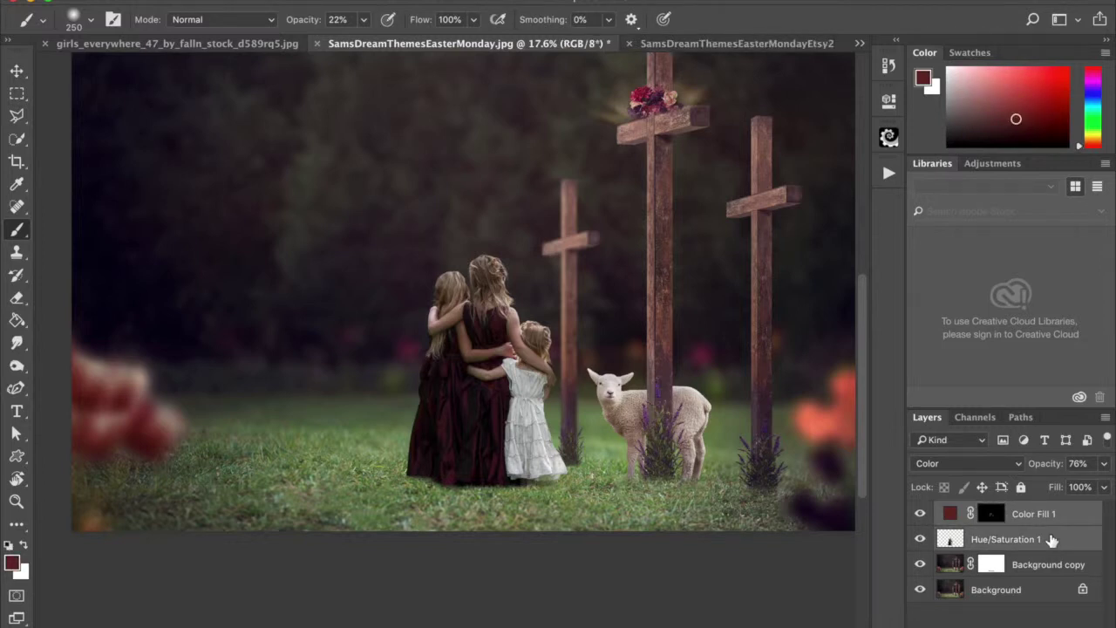
pyautogui.rightClick(1059, 538)
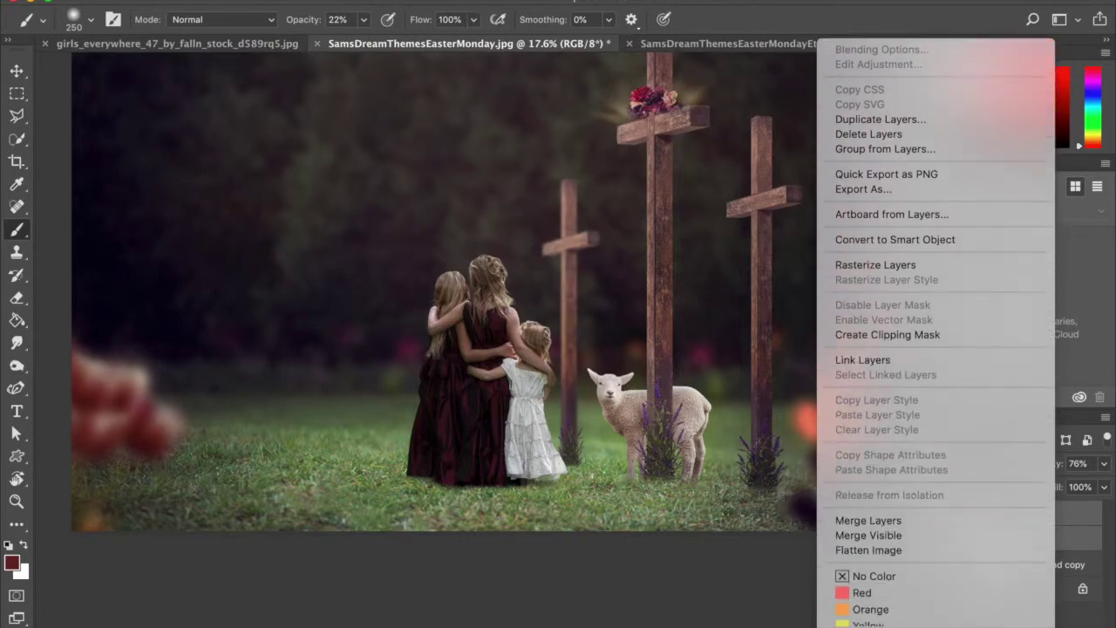
pyautogui.click(899, 466)
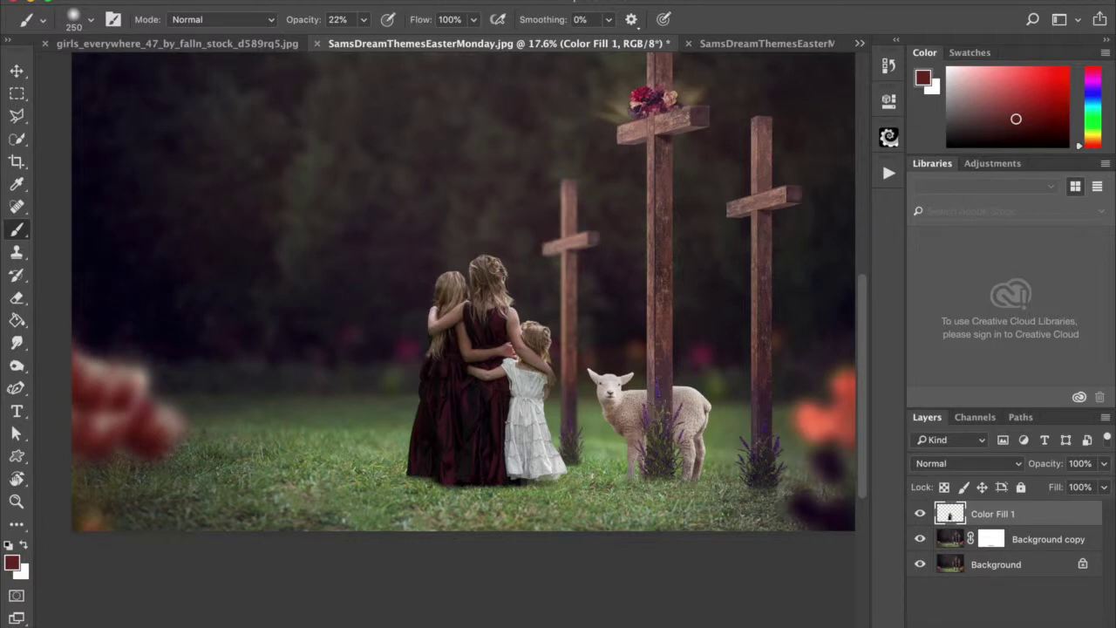
pyautogui.click(432, 1)
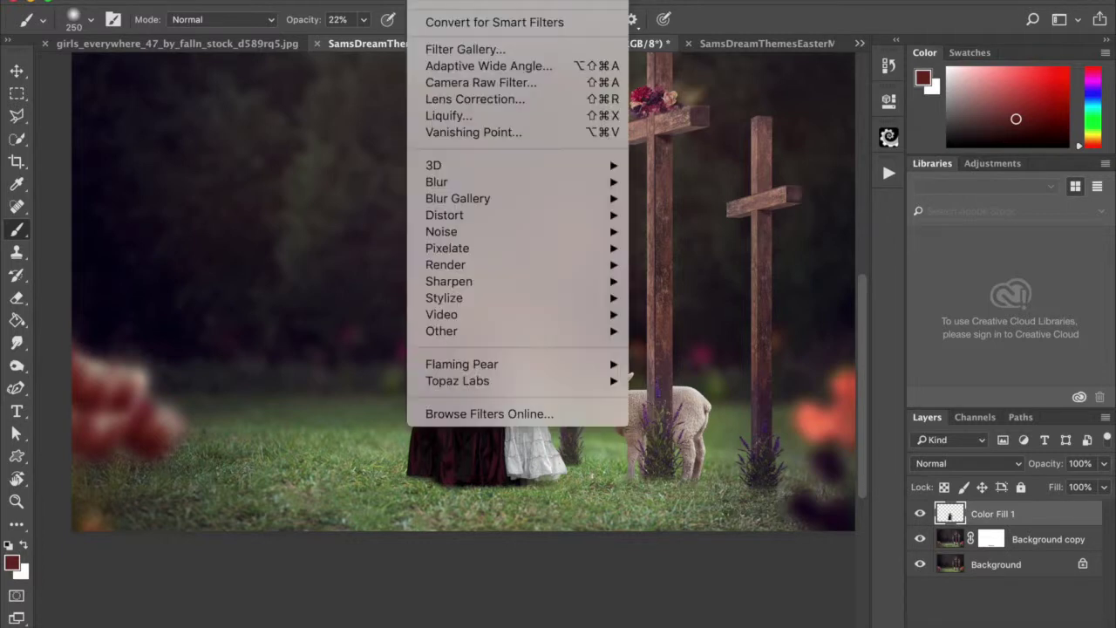
pyautogui.click(458, 82)
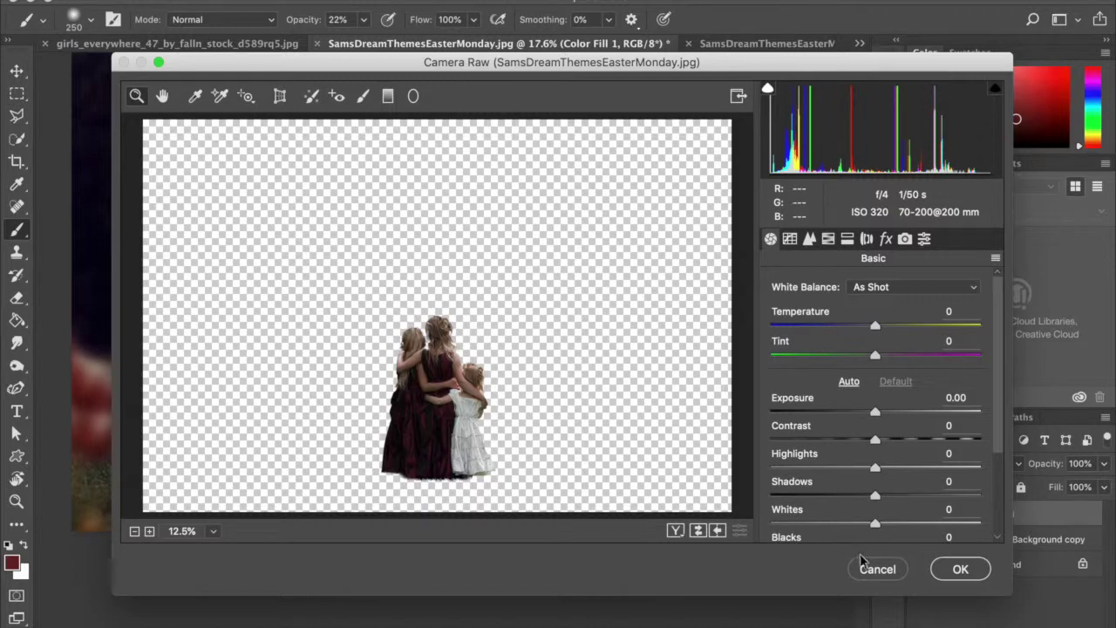
pyautogui.click(873, 570)
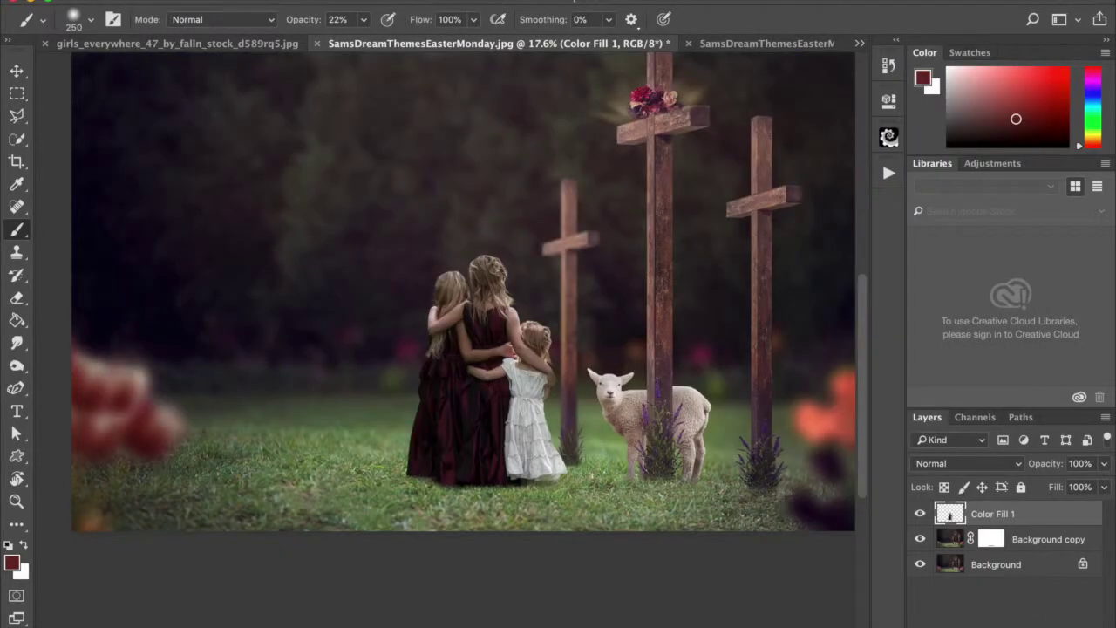
# Add a Brightness/Contrast adjustment clipped to the merged girls layer with Brightness 76.
pyautogui.click(1015, 625)
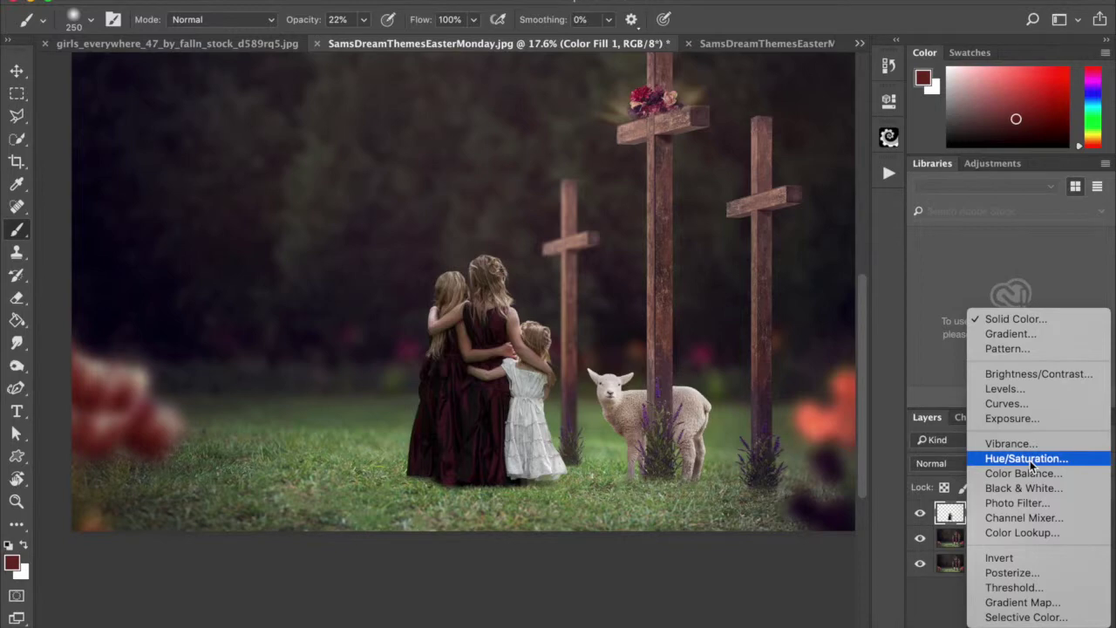
pyautogui.click(1032, 373)
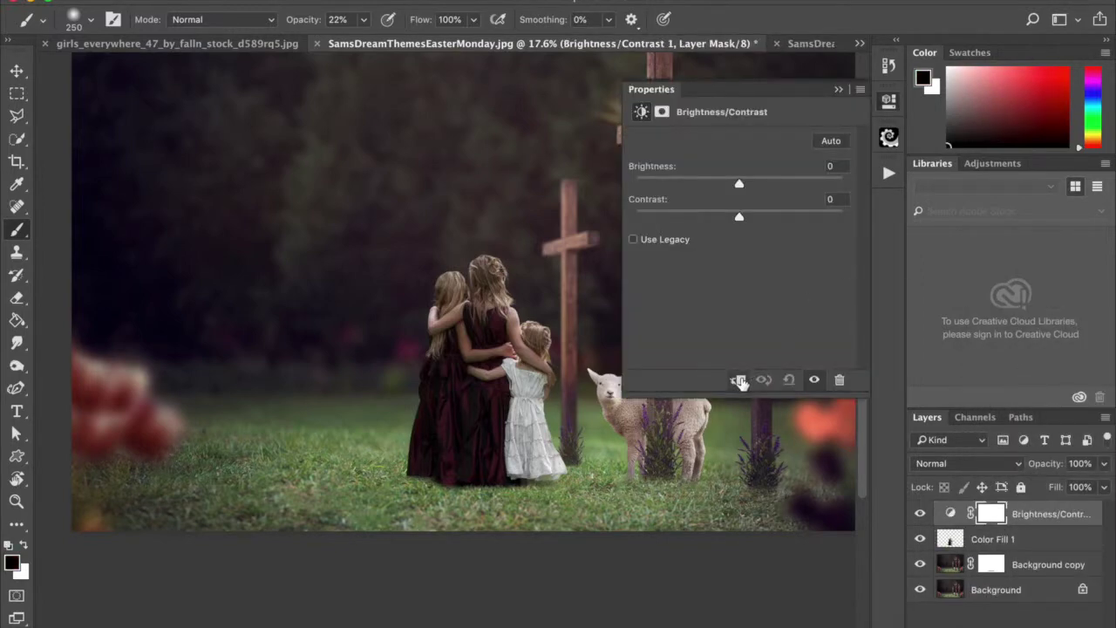
pyautogui.click(738, 380)
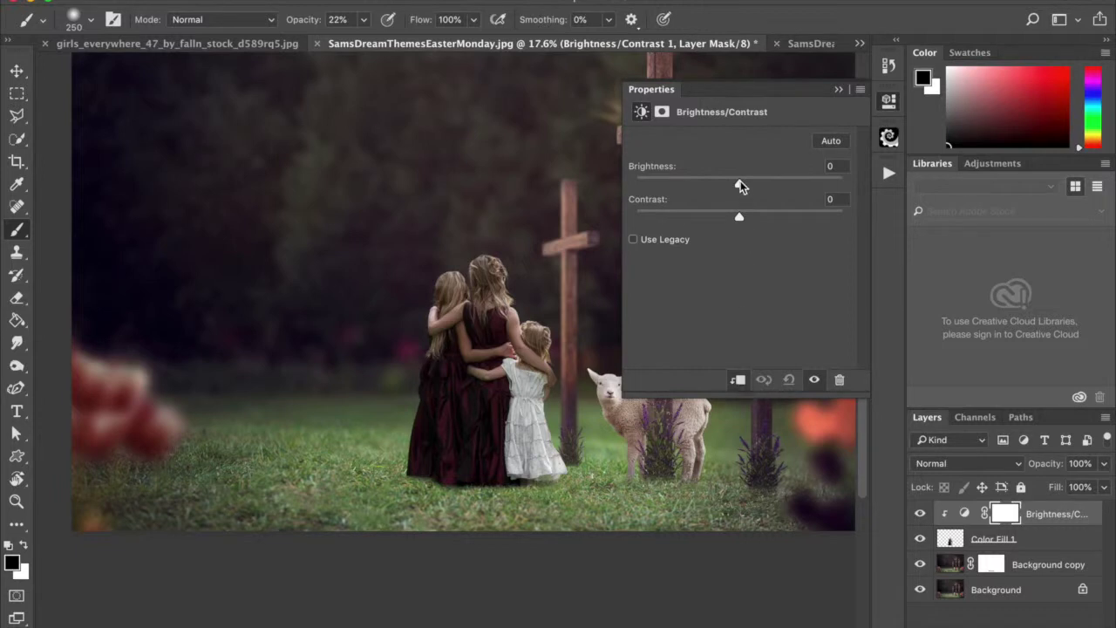
pyautogui.moveTo(740, 186); pyautogui.dragTo(794, 184)
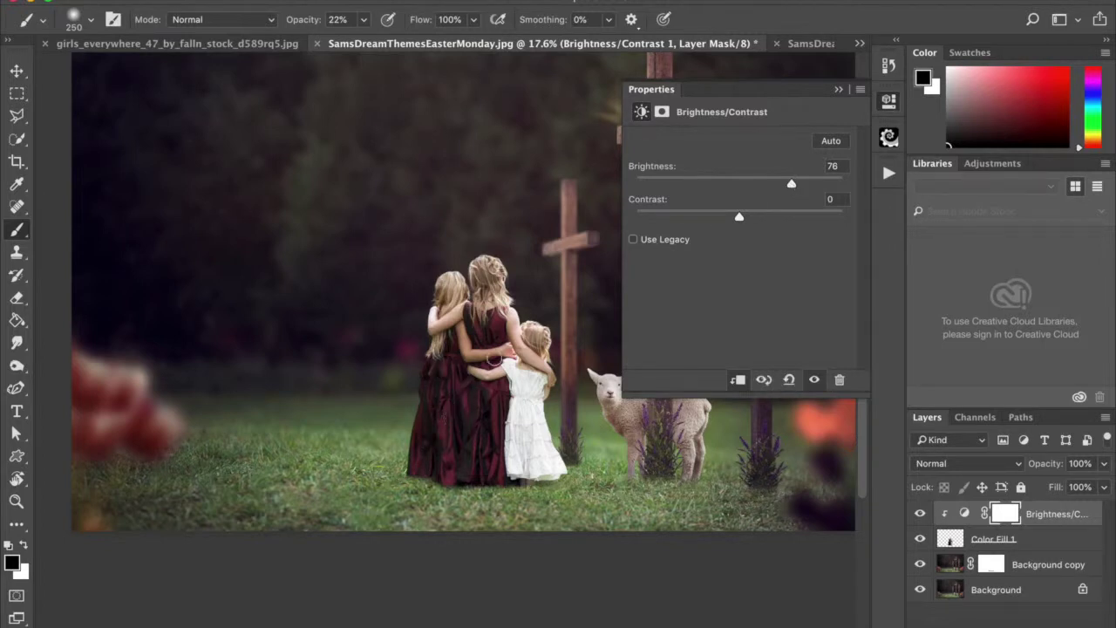
pyautogui.click(839, 90)
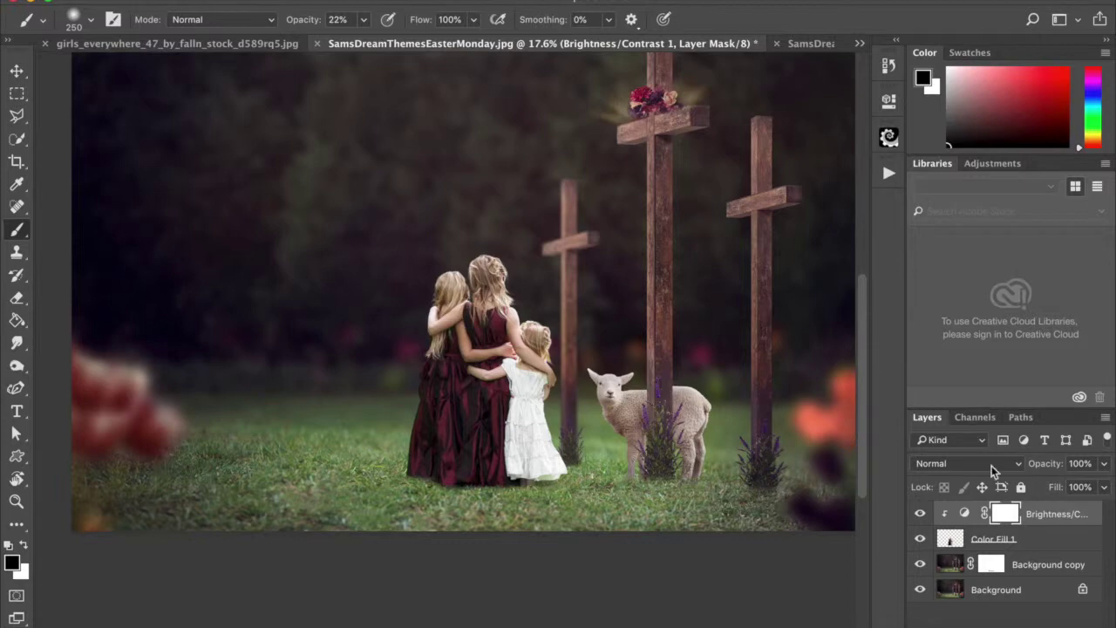
# Try a lower opacity on the Brightness/Contrast layer and restore it to 100%.
pyautogui.click(1103, 463)
pyautogui.click(1062, 484)
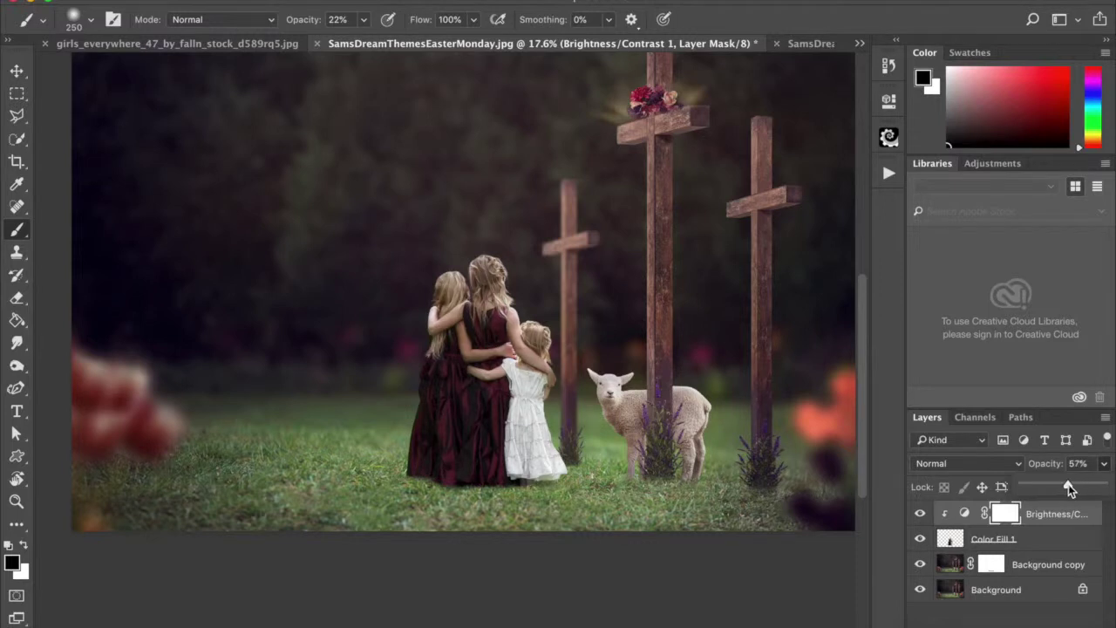
pyautogui.moveTo(1072, 484); pyautogui.dragTo(1111, 486)
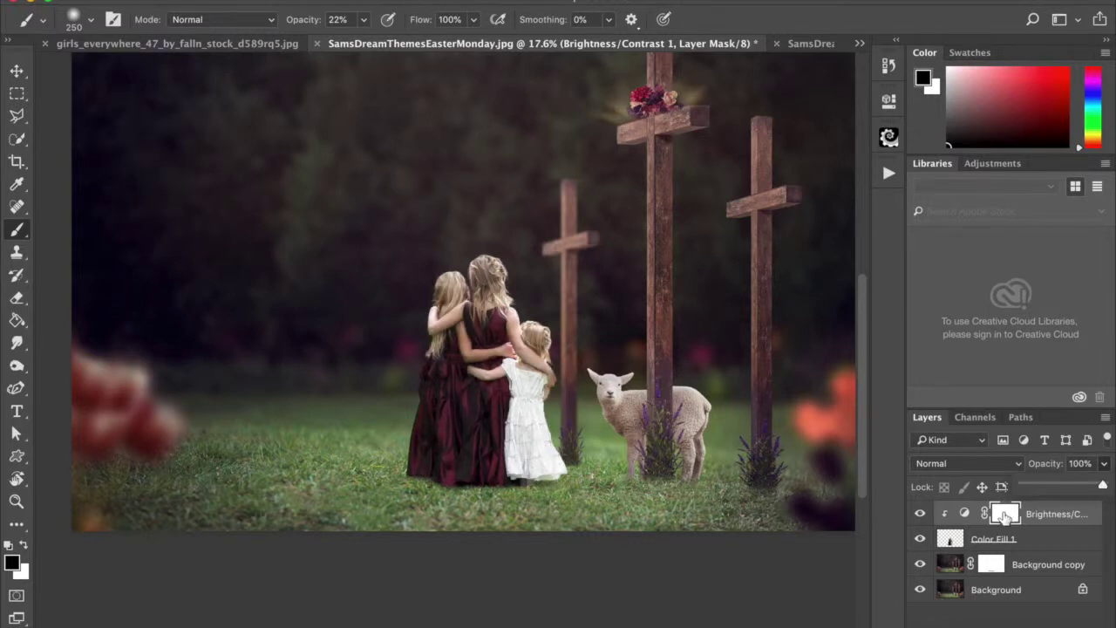
# Invert the Brightness/Contrast layer's mask to hide the brightening.
pyautogui.doubleClick(1005, 516)
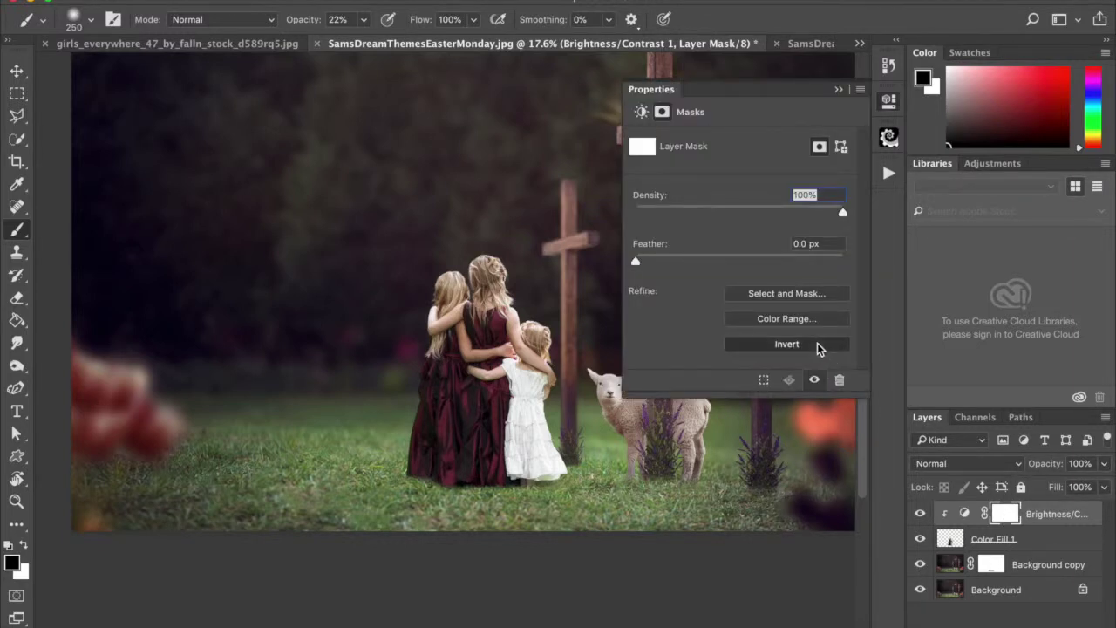
pyautogui.click(817, 345)
pyautogui.click(839, 89)
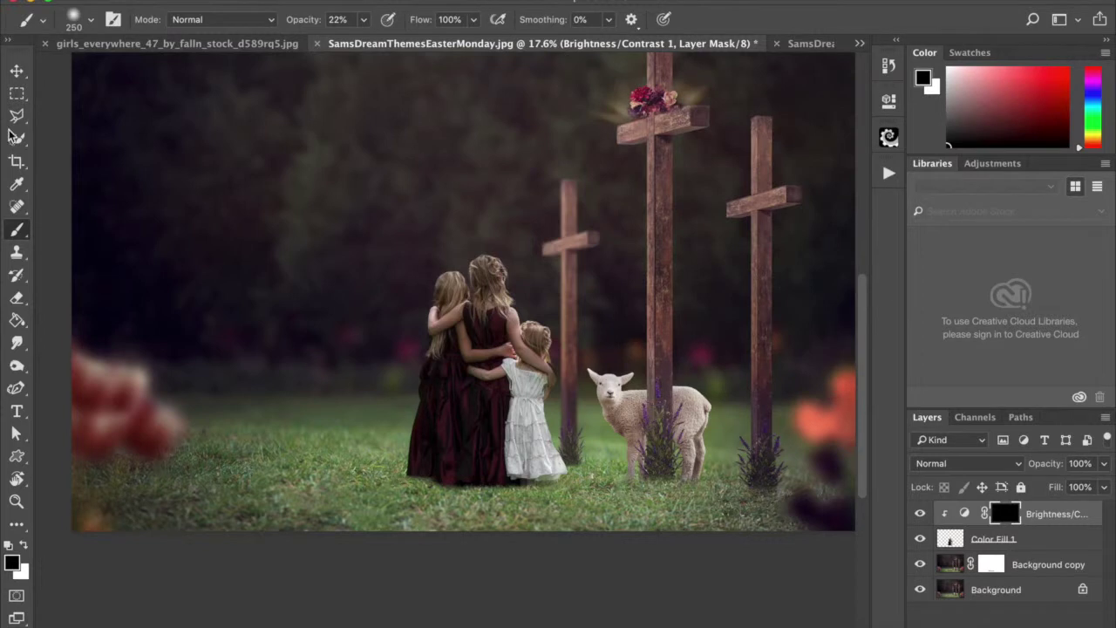
# Paint the brightening onto the girls' dresses on the adjustment mask with a soft white 500 px brush at 22% opacity.
pyautogui.press(']')
pyautogui.press(']')
pyautogui.press(']')
pyautogui.press(']')
pyautogui.press(']')
pyautogui.press('[')
pyautogui.press('[')
pyautogui.press('[')
pyautogui.press('[')
pyautogui.press('[')
pyautogui.press('[')
pyautogui.press('[')
pyautogui.click(24, 546)
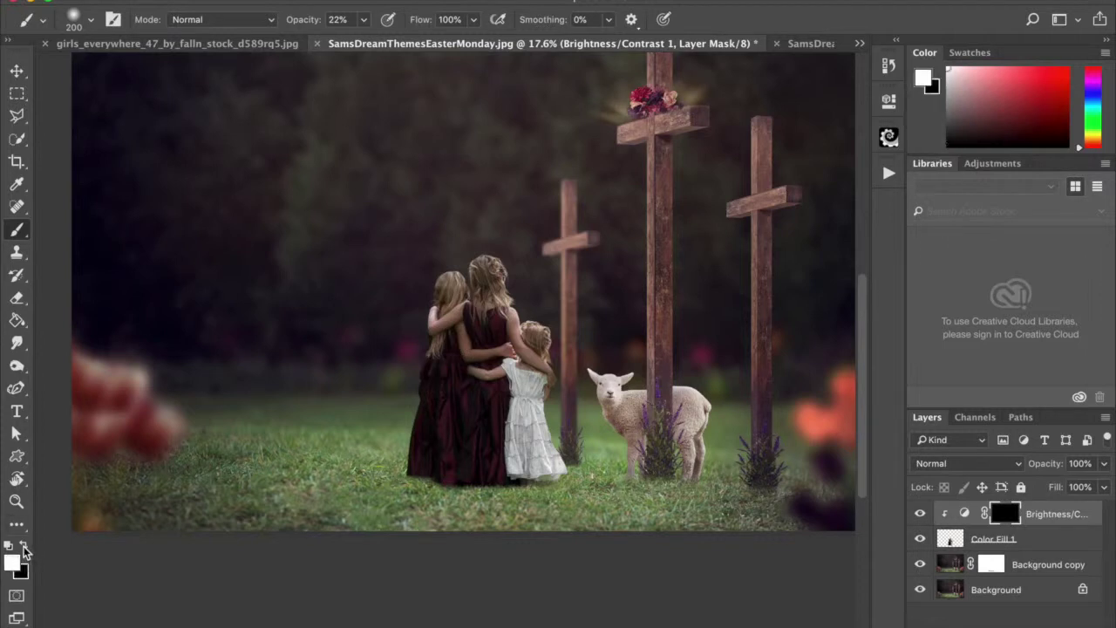
pyautogui.press(']')
pyautogui.press(']')
pyautogui.press(']')
pyautogui.press(']')
pyautogui.moveTo(426, 465)
pyautogui.mouseDown()
pyautogui.moveTo(478, 457)
pyautogui.moveTo(436, 395)
pyautogui.moveTo(451, 288)
pyautogui.moveTo(489, 273)
pyautogui.moveTo(496, 327)
pyautogui.moveTo(485, 334)
pyautogui.moveTo(535, 341)
pyautogui.moveTo(520, 341)
pyautogui.moveTo(478, 409)
pyautogui.moveTo(491, 392)
pyautogui.moveTo(485, 465)
pyautogui.moveTo(495, 471)
pyautogui.moveTo(440, 469)
pyautogui.moveTo(429, 454)
pyautogui.moveTo(434, 357)
pyautogui.moveTo(494, 319)
pyautogui.moveTo(477, 318)
pyautogui.moveTo(484, 281)
pyautogui.moveTo(447, 294)
pyautogui.moveTo(451, 396)
pyautogui.moveTo(449, 358)
pyautogui.moveTo(430, 435)
pyautogui.moveTo(441, 461)
pyautogui.moveTo(488, 412)
pyautogui.moveTo(483, 460)
pyautogui.moveTo(465, 445)
pyautogui.moveTo(476, 407)
pyautogui.moveTo(443, 443)
pyautogui.moveTo(438, 364)
pyautogui.moveTo(492, 324)
pyautogui.moveTo(488, 281)
pyautogui.moveTo(461, 417)
pyautogui.moveTo(480, 405)
pyautogui.moveTo(448, 383)
pyautogui.moveTo(428, 457)
pyautogui.moveTo(488, 468)
pyautogui.moveTo(498, 422)
pyautogui.mouseUp()
# Compare the girls with and without the brightening and set the Brightness/Contrast layer's opacity to 70%.
pyautogui.scroll(-5, 508, 424)
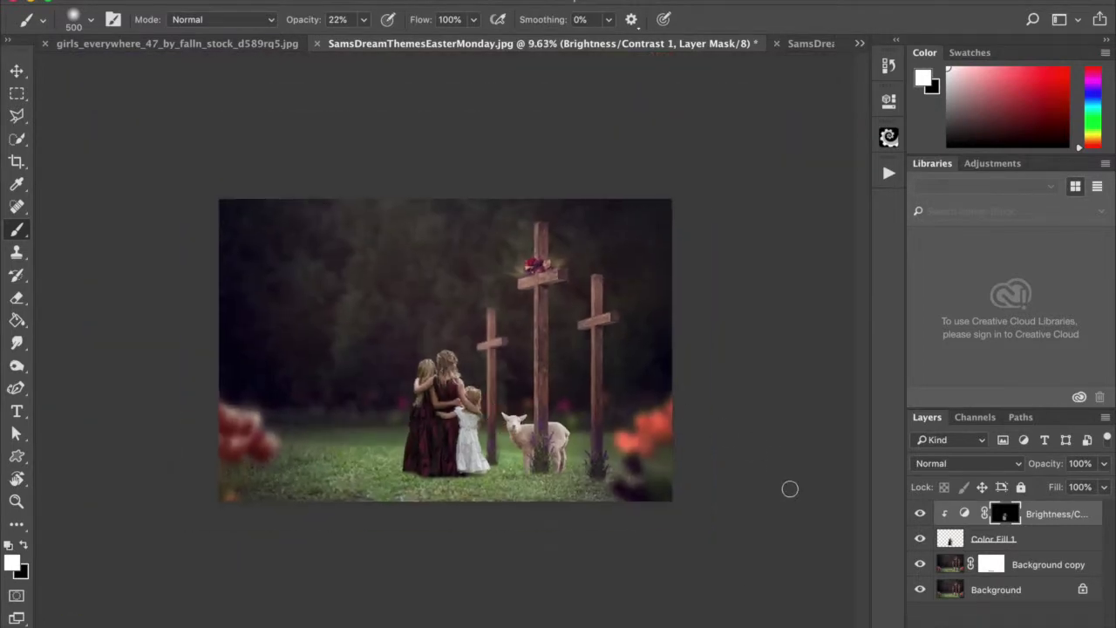
pyautogui.click(921, 514)
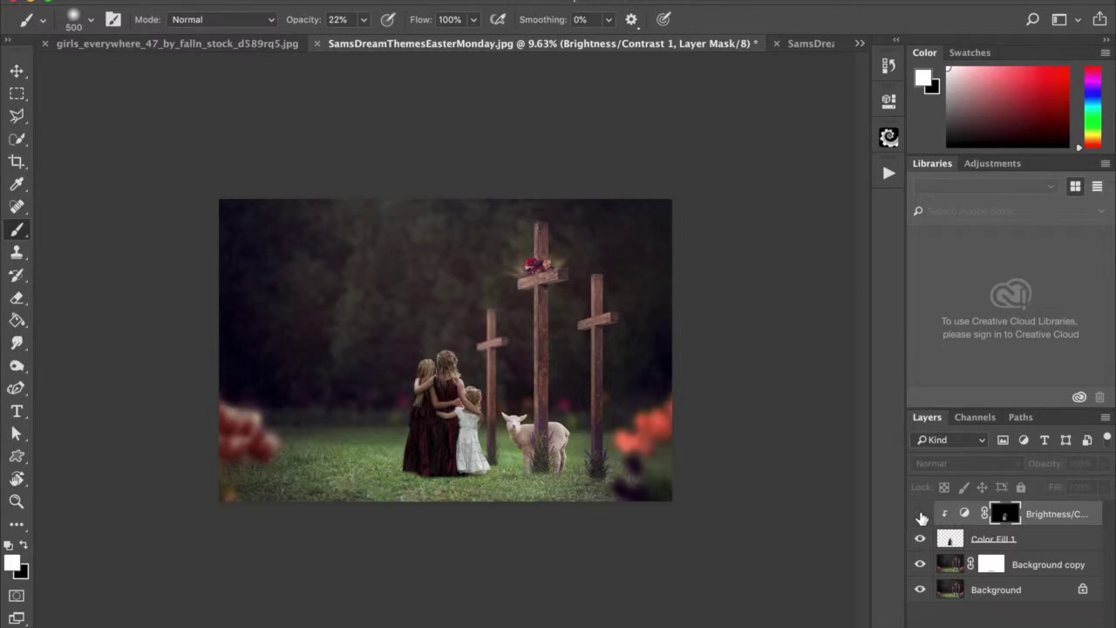
pyautogui.click(921, 517)
pyautogui.click(921, 516)
pyautogui.click(921, 517)
pyautogui.moveTo(1104, 463); pyautogui.dragTo(1079, 486)
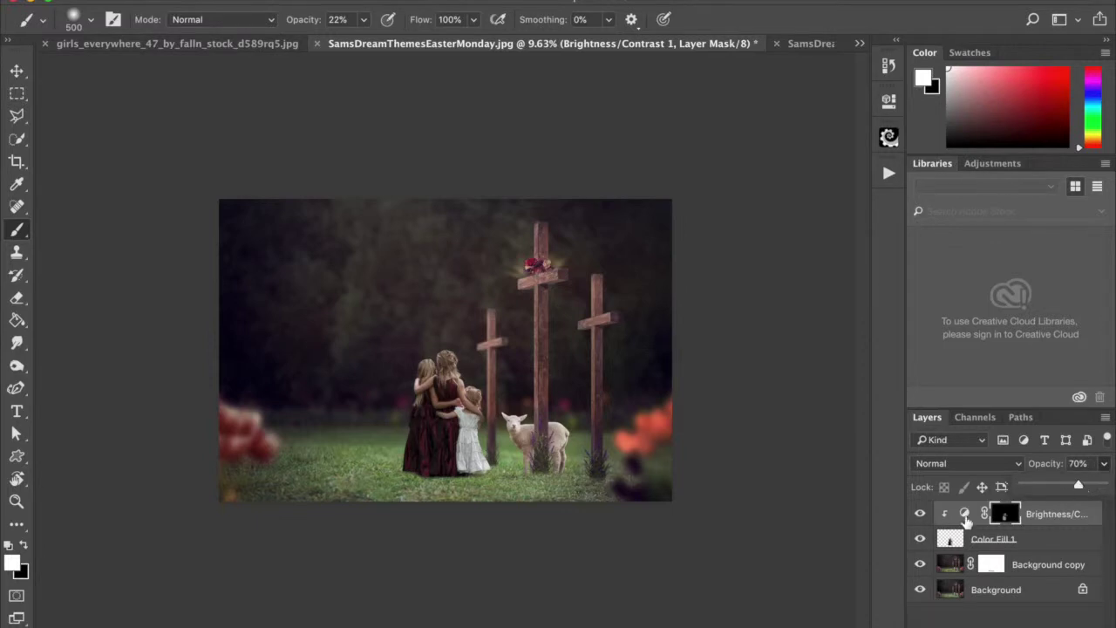
pyautogui.click(921, 516)
pyautogui.click(921, 517)
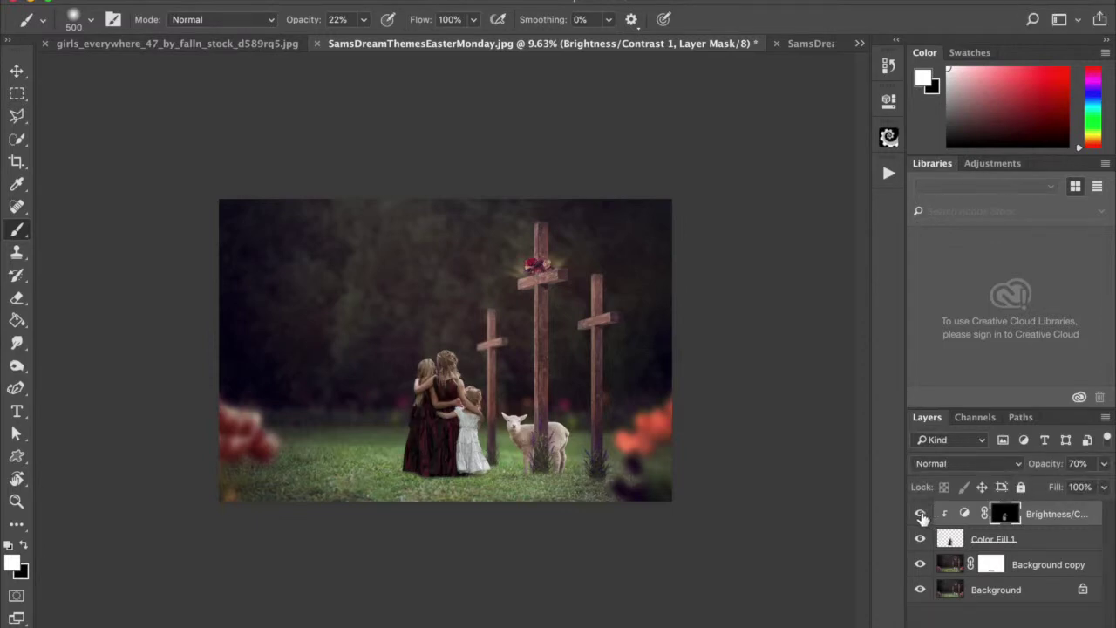
# Flatten the composite into a single background layer.
pyautogui.scroll(4, 455, 299)
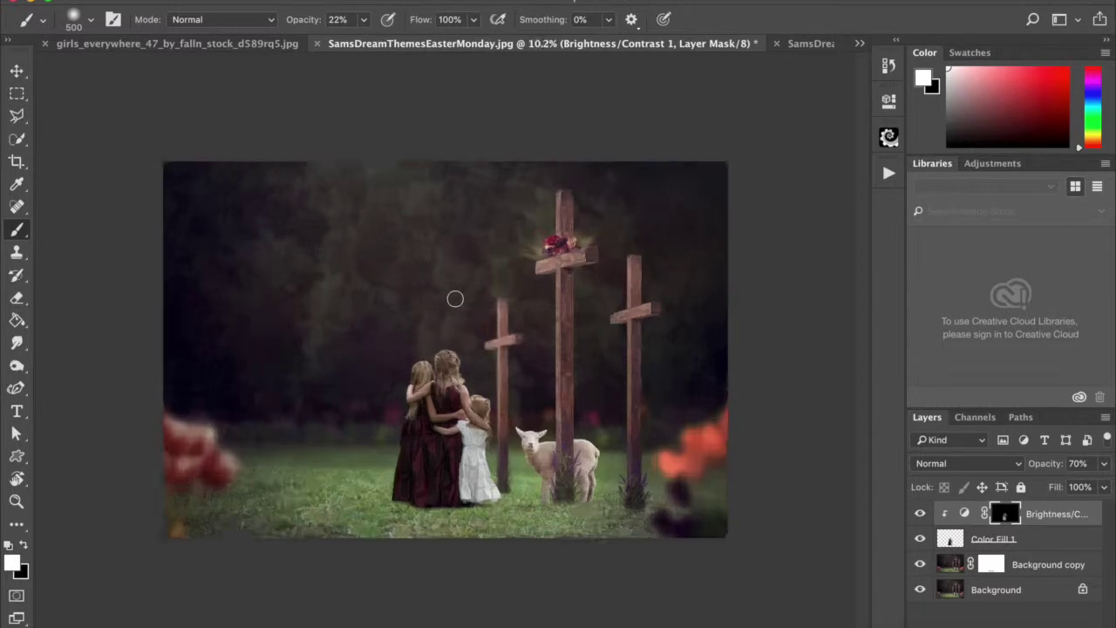
pyautogui.scroll(-2, 438, 452)
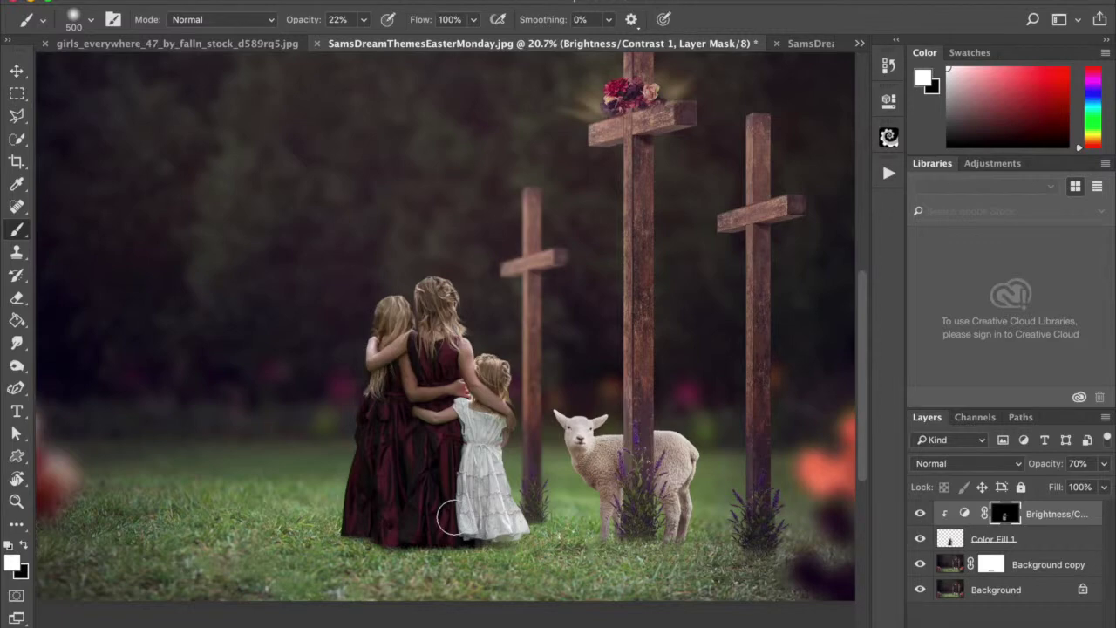
pyautogui.scroll(-3, 449, 517)
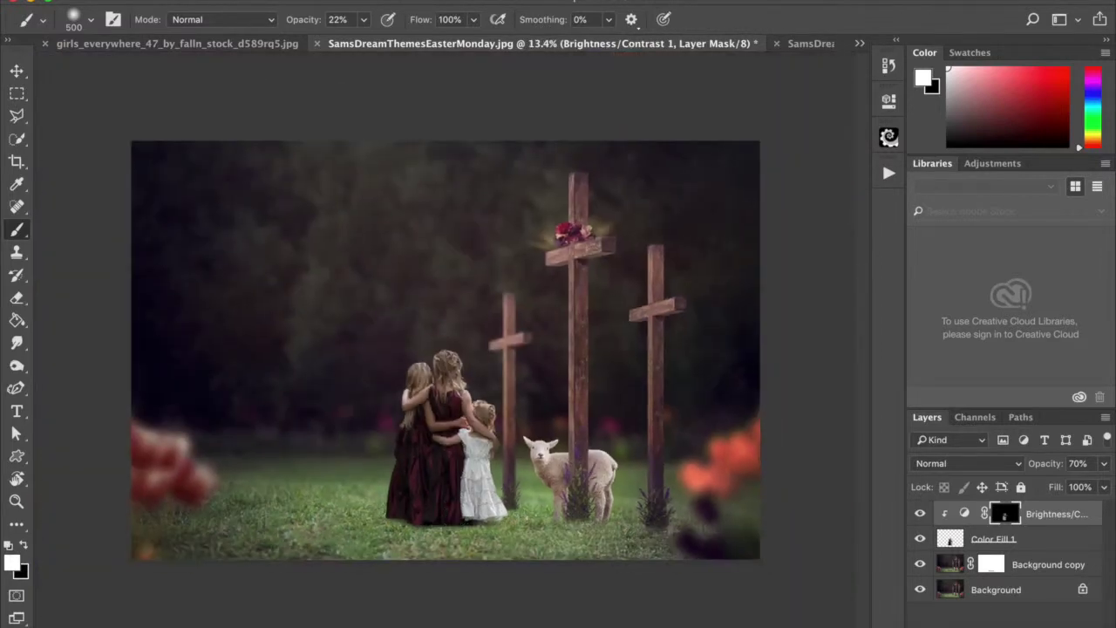
pyautogui.click(161, 2)
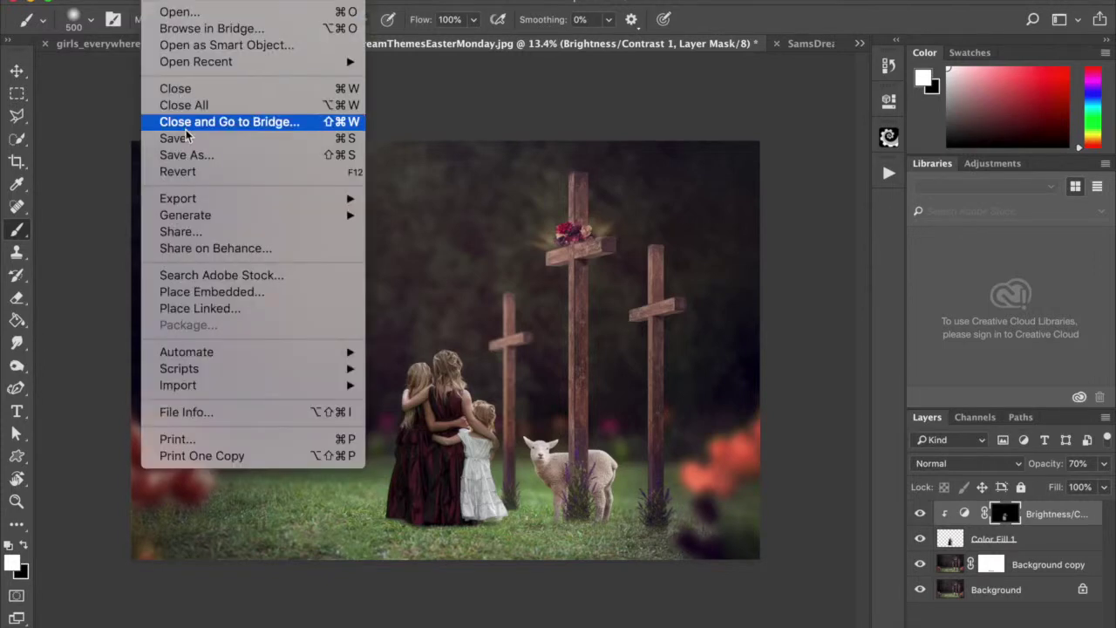
pyautogui.press('Escape')
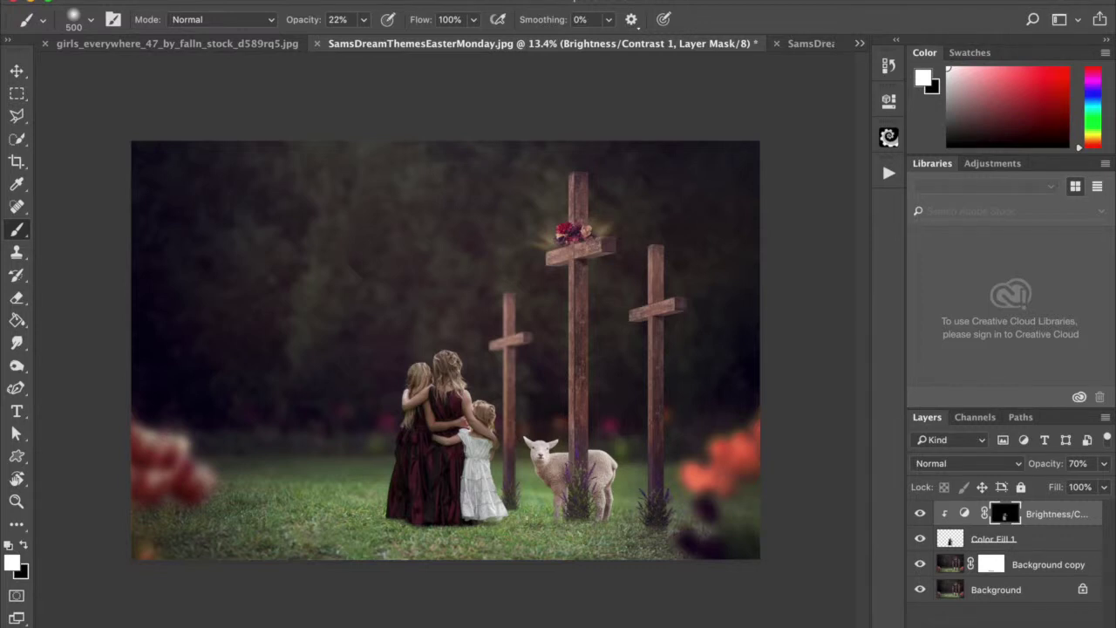
pyautogui.click(316, 1)
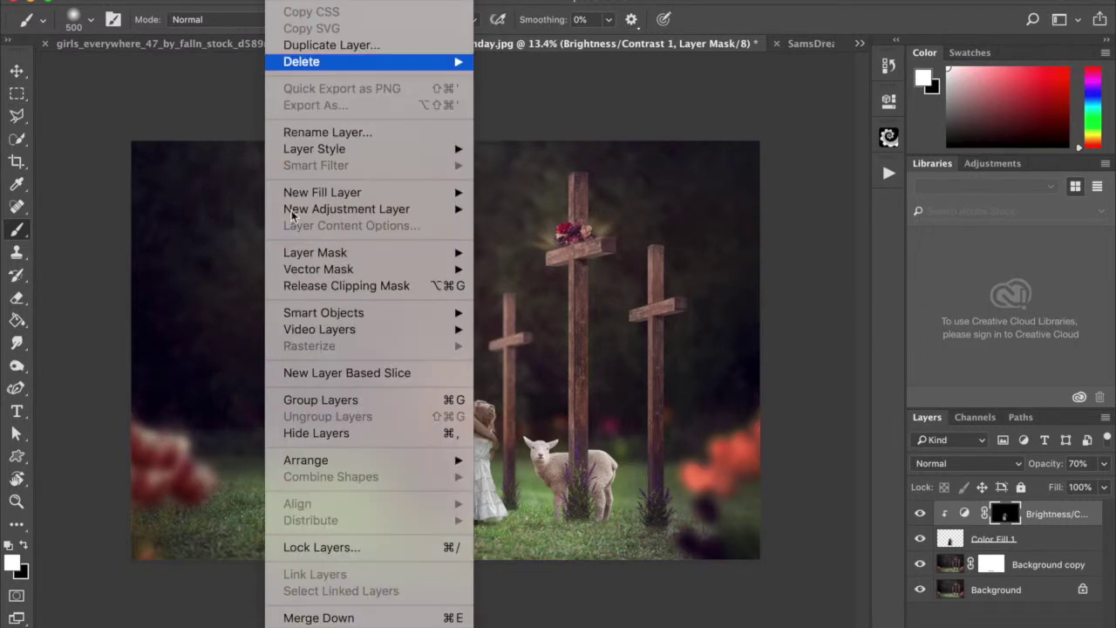
pyautogui.click(305, 617)
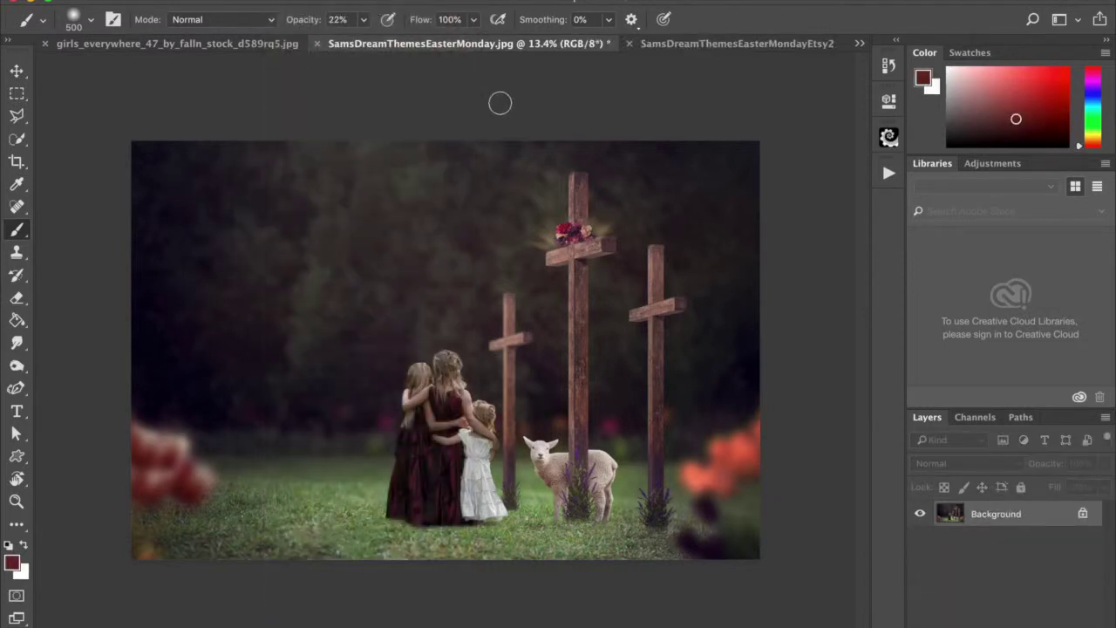
# Compare the flattened composite's color tone with the finished SamsDreamThemesEasterMondayEtsy2.jpg reference image.
pyautogui.click(693, 44)
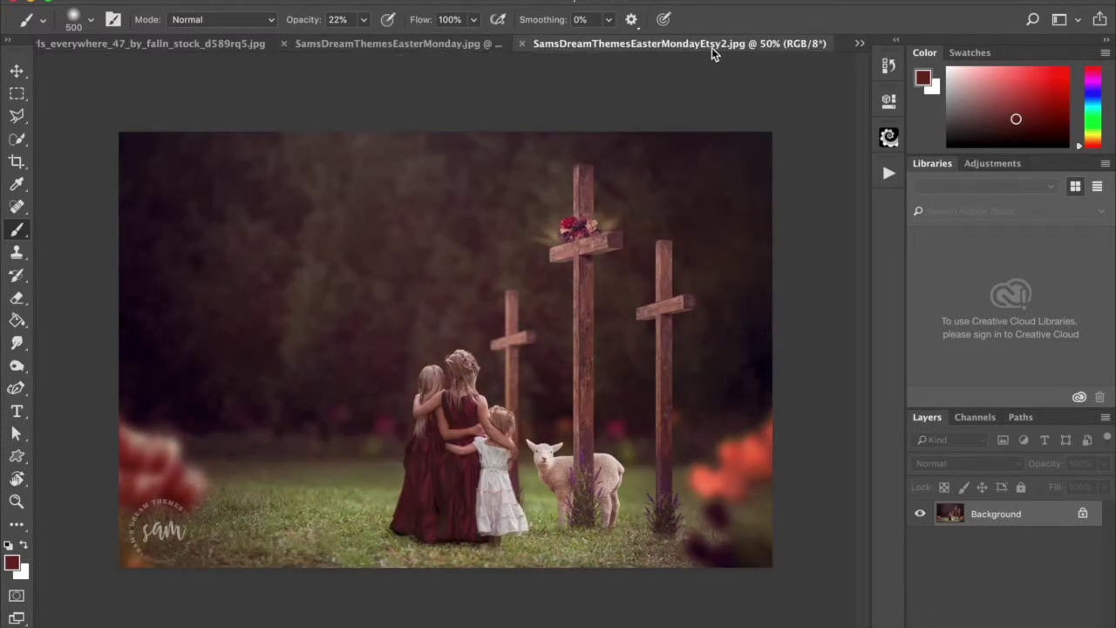
pyautogui.click(446, 43)
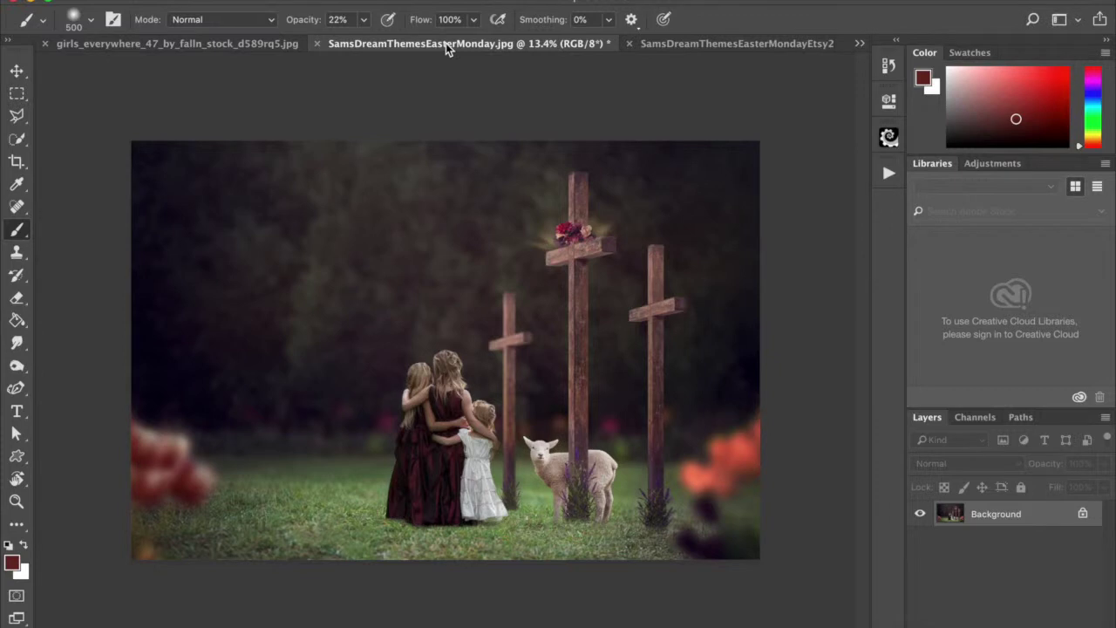
pyautogui.click(663, 45)
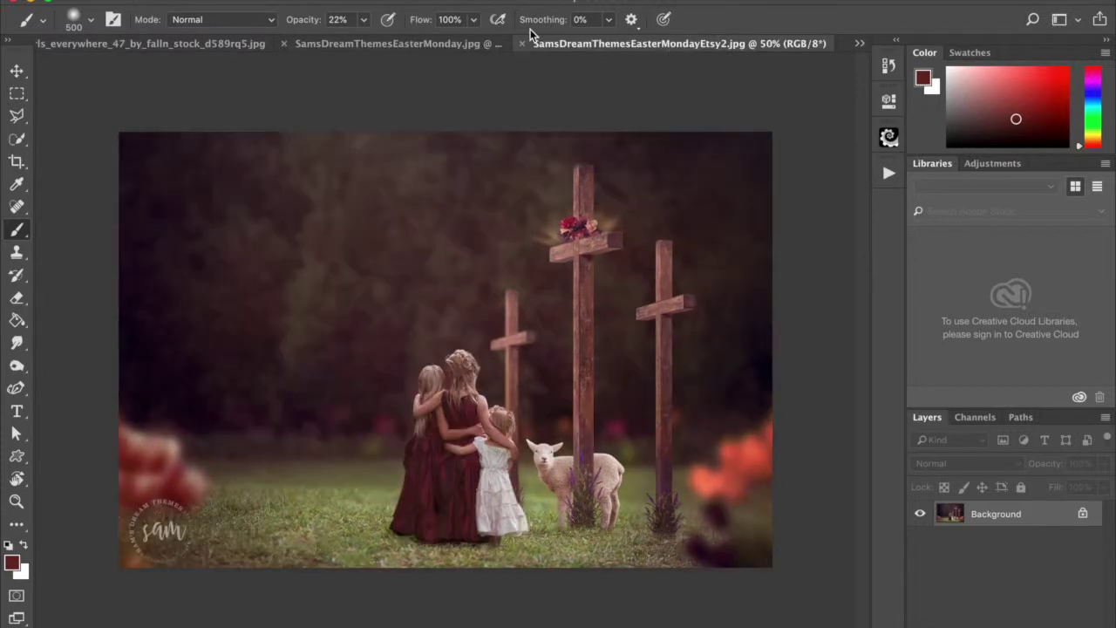
pyautogui.click(437, 49)
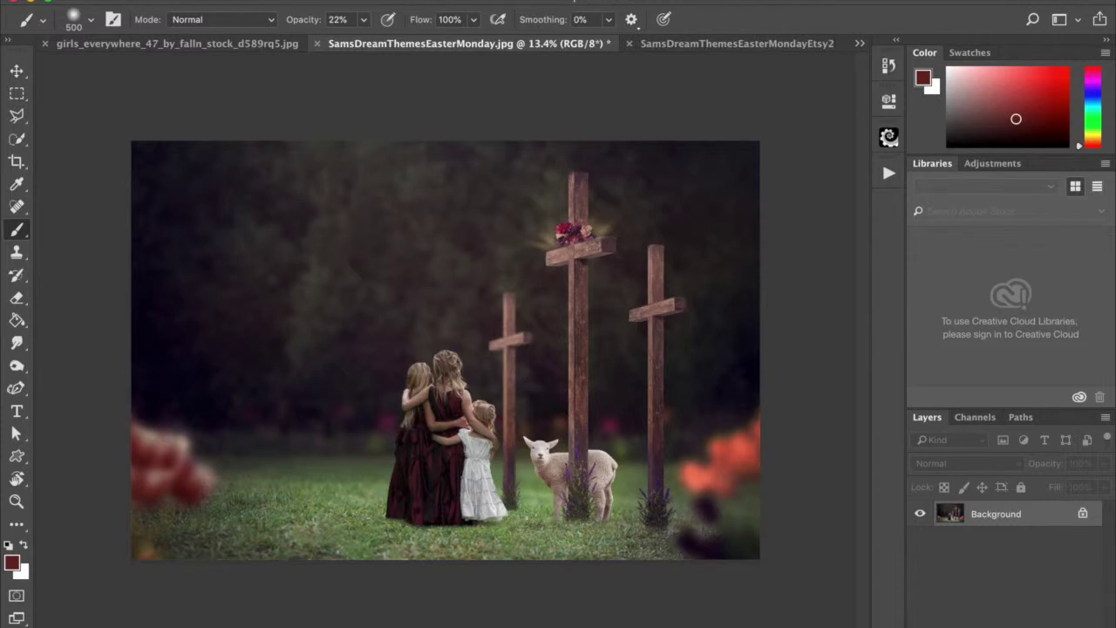
# Sample a dark red from the blurred flowers at the photo's left edge as the foreground color.
pyautogui.click(18, 186)
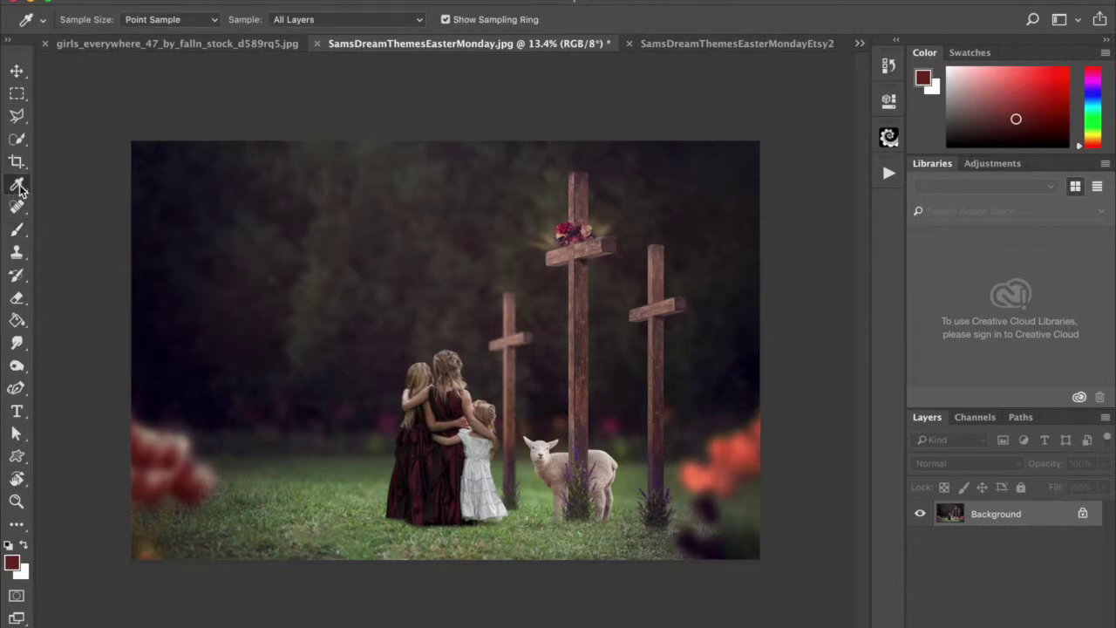
pyautogui.click(195, 488)
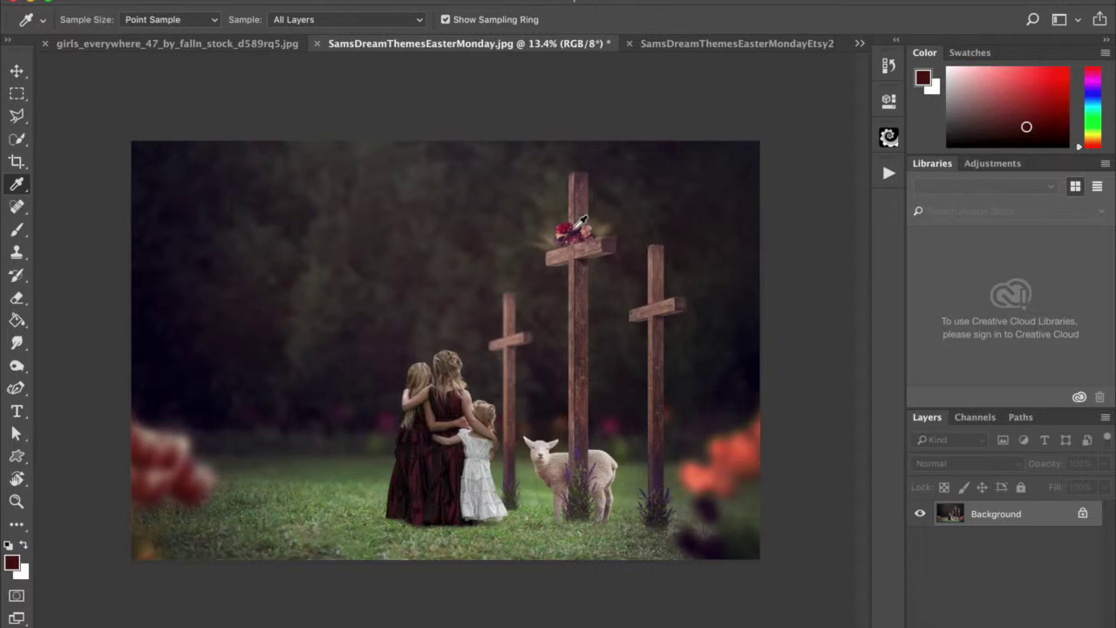
pyautogui.click(186, 479)
# Add a linear gradient fill layer fading from the dark red to transparent, at 90° with a scale of 429%.
pyautogui.click(236, 0)
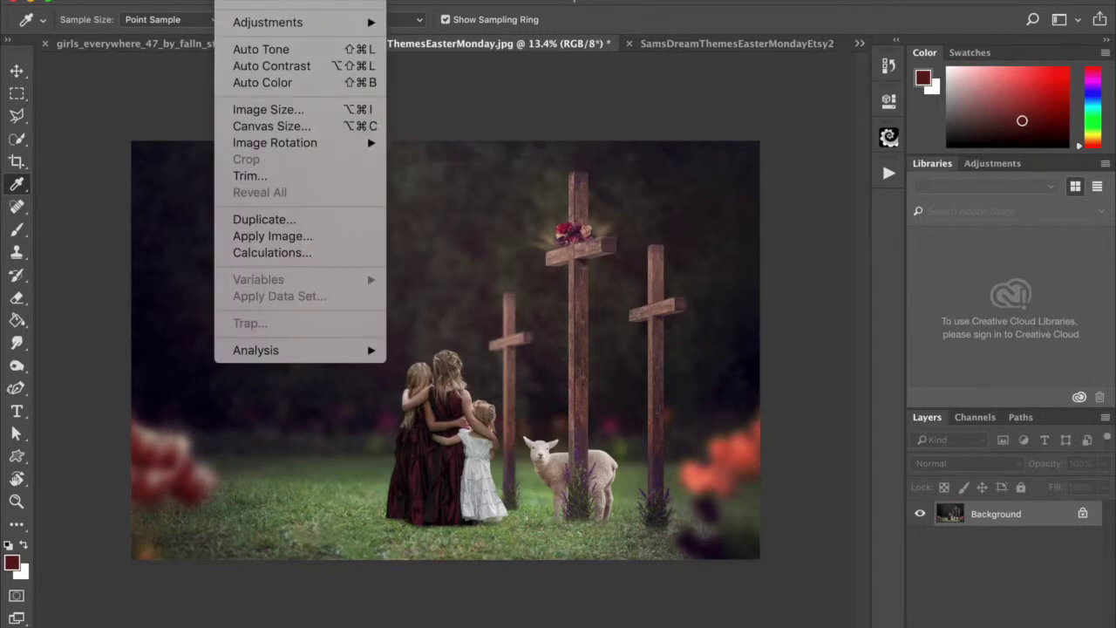
pyautogui.moveTo(351, 196)
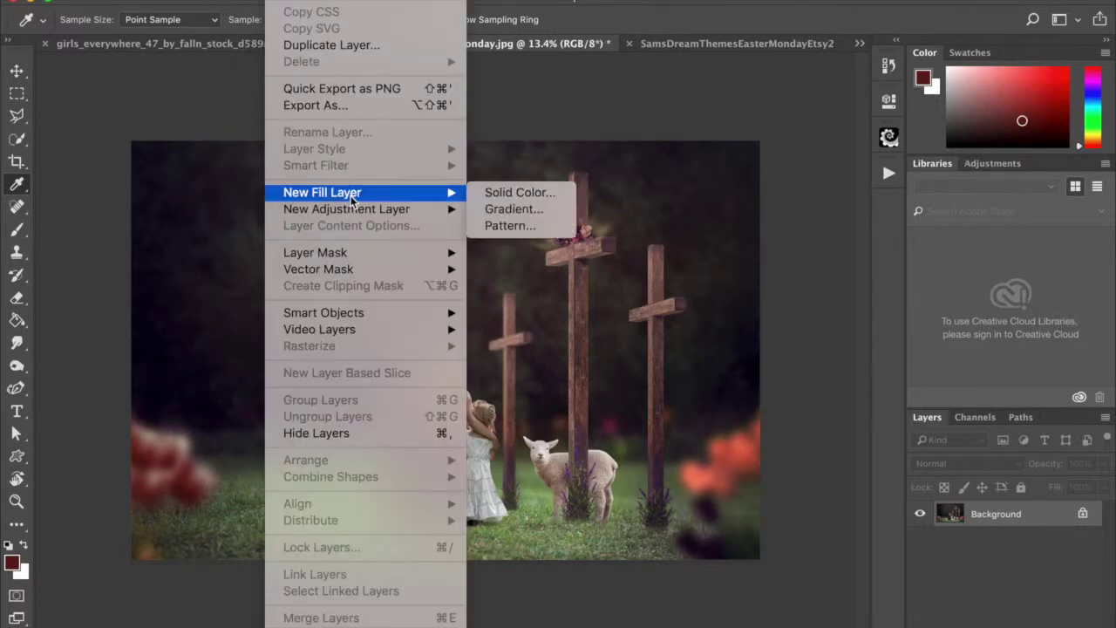
pyautogui.click(506, 209)
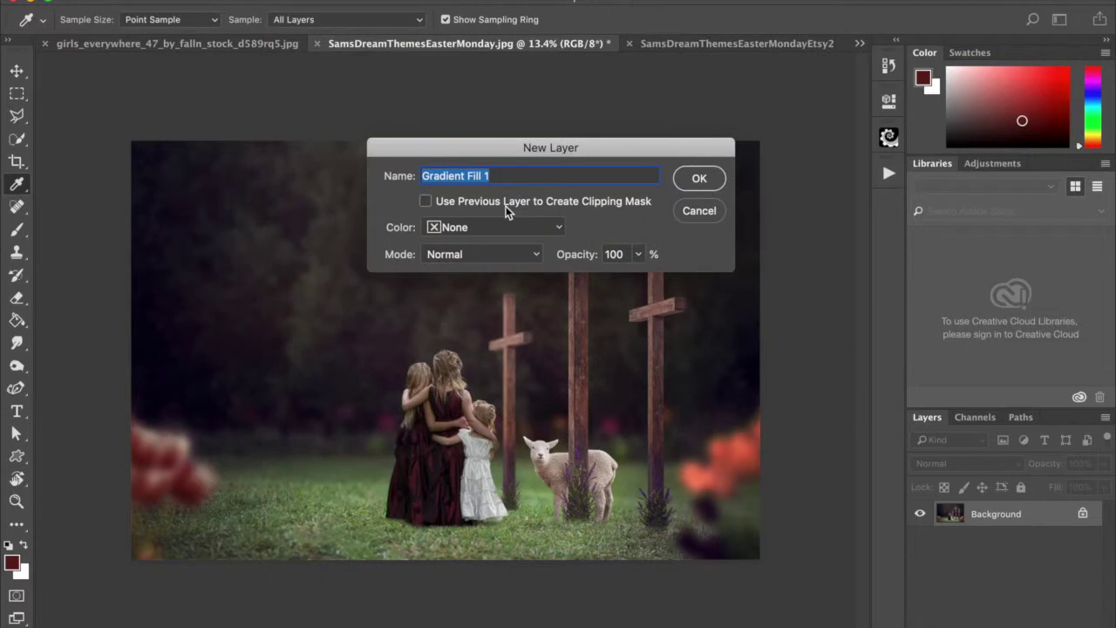
pyautogui.click(697, 178)
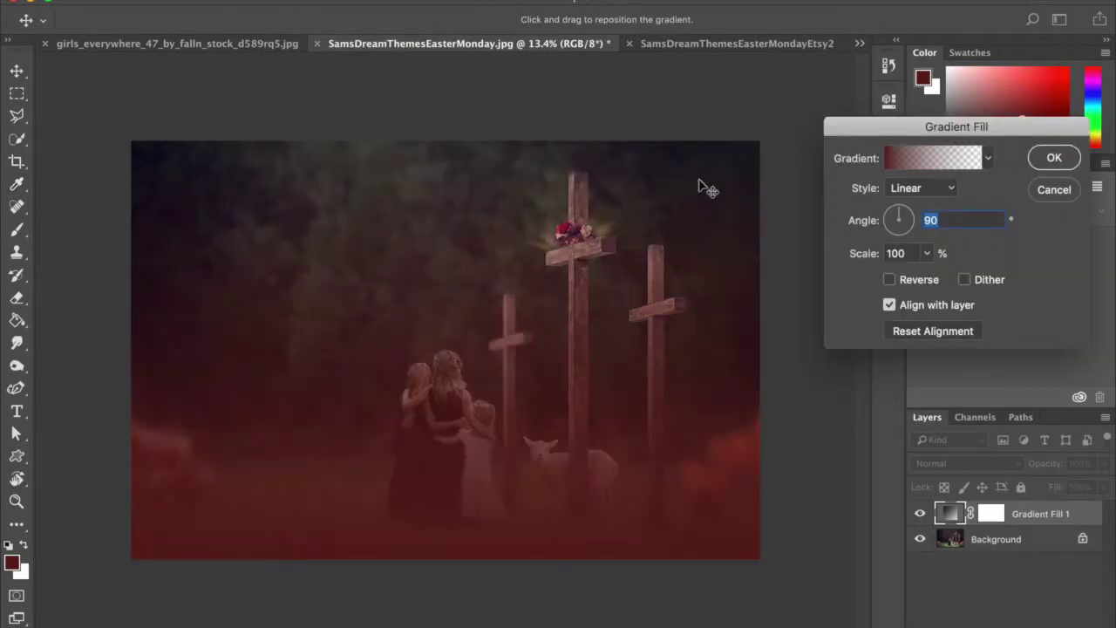
pyautogui.click(927, 254)
pyautogui.moveTo(924, 277); pyautogui.dragTo(952, 273)
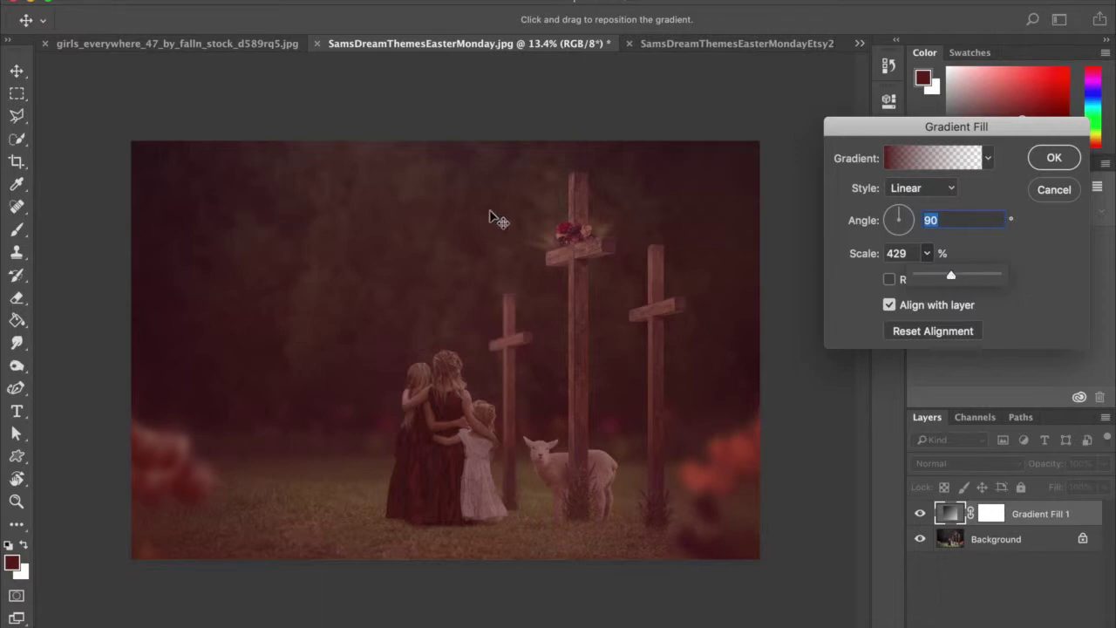
pyautogui.click(1050, 157)
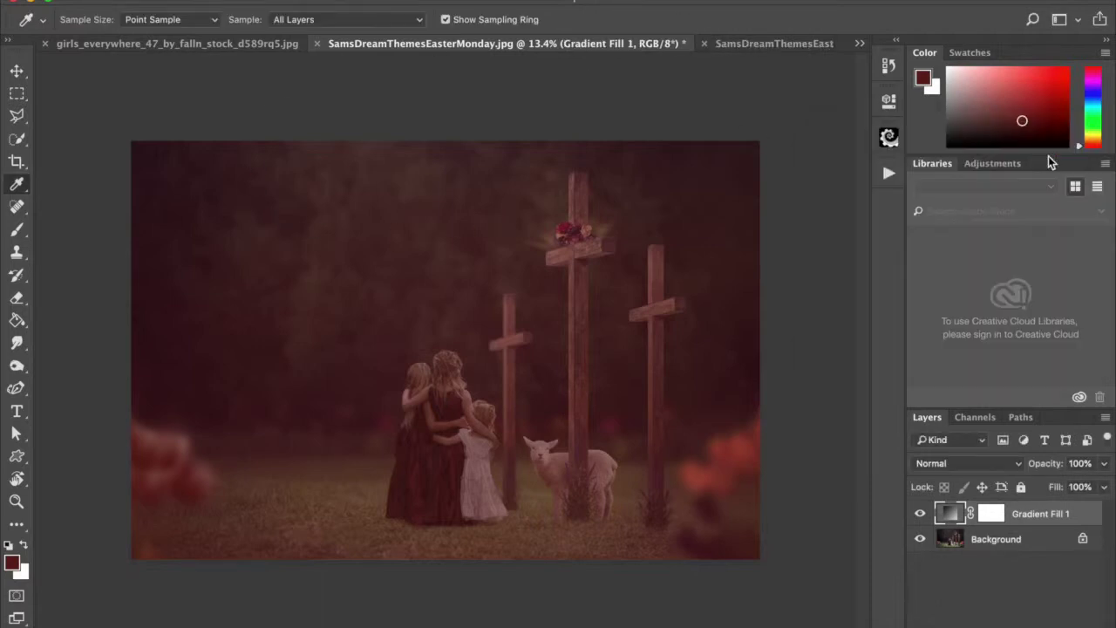
# Try the red gradient layer in Screen, Soft Light and Overlay, and settle on the Screen blend mode.
pyautogui.click(956, 467)
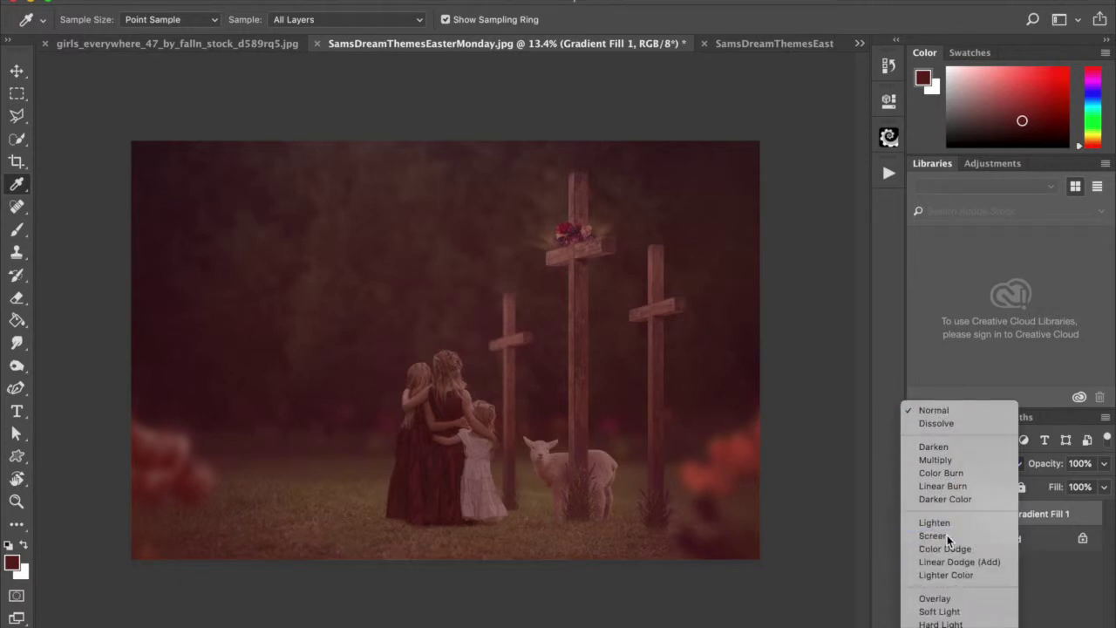
pyautogui.click(947, 534)
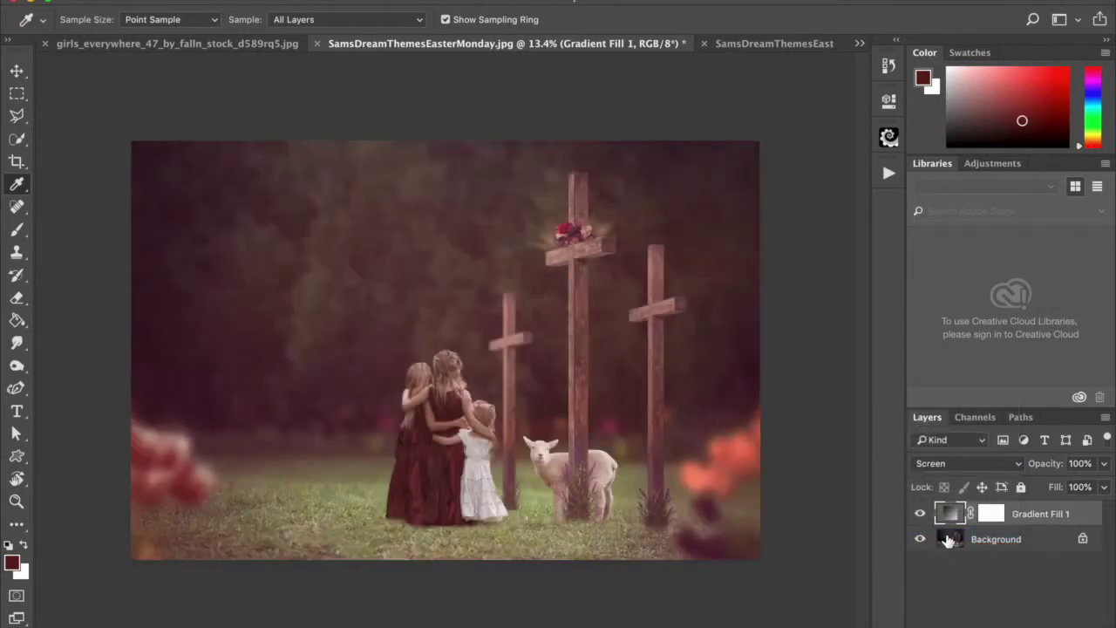
pyautogui.click(946, 464)
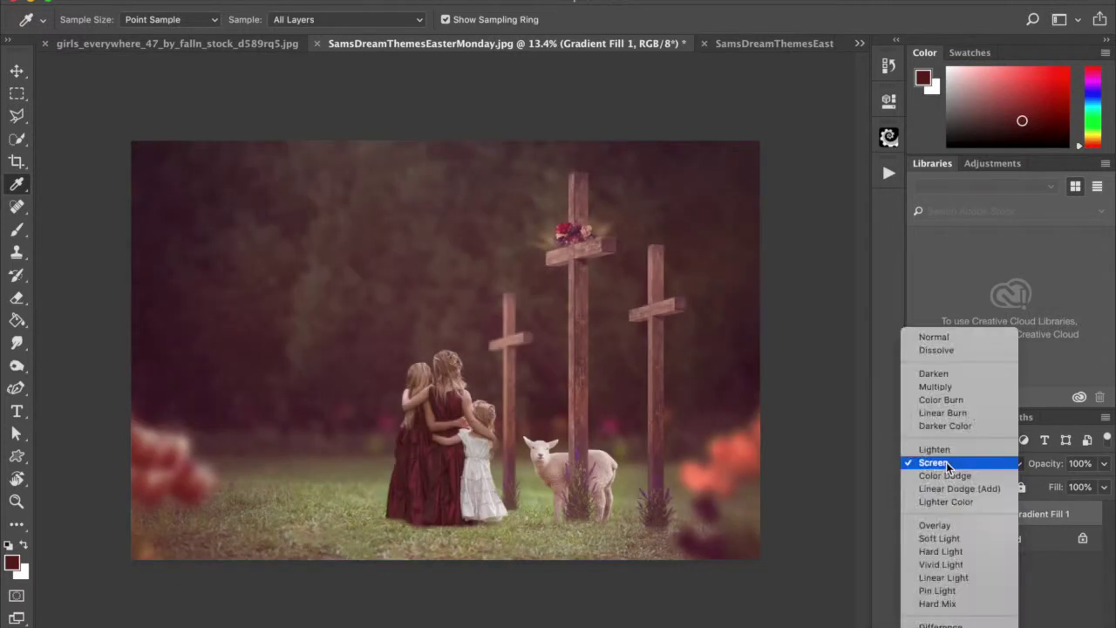
pyautogui.click(952, 538)
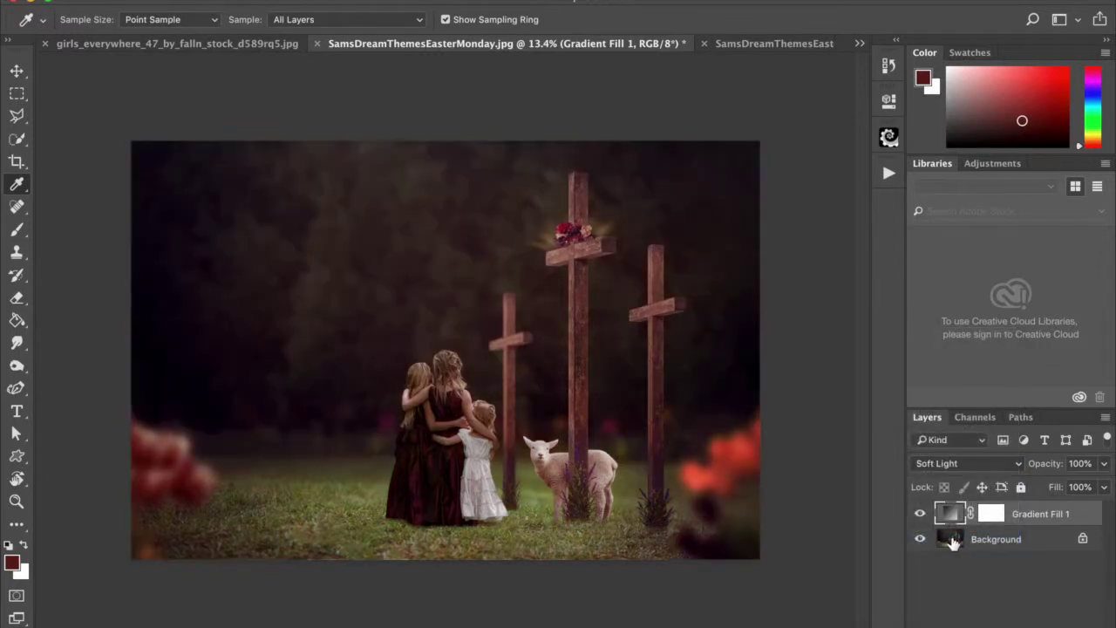
pyautogui.click(920, 515)
pyautogui.click(920, 514)
pyautogui.click(955, 463)
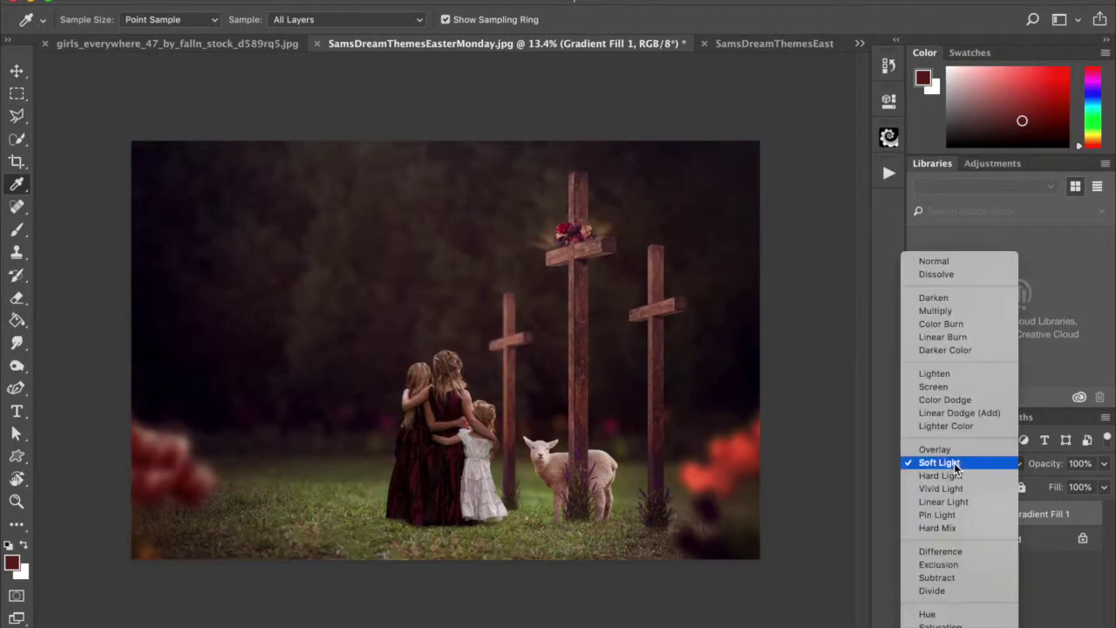
pyautogui.click(950, 449)
pyautogui.click(965, 463)
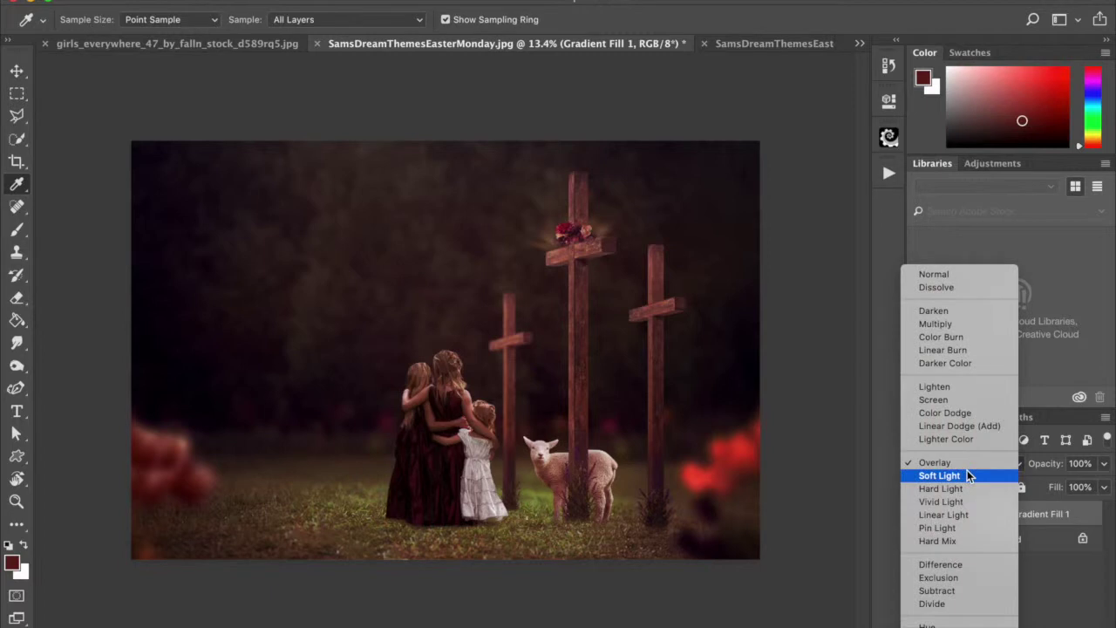
pyautogui.click(958, 401)
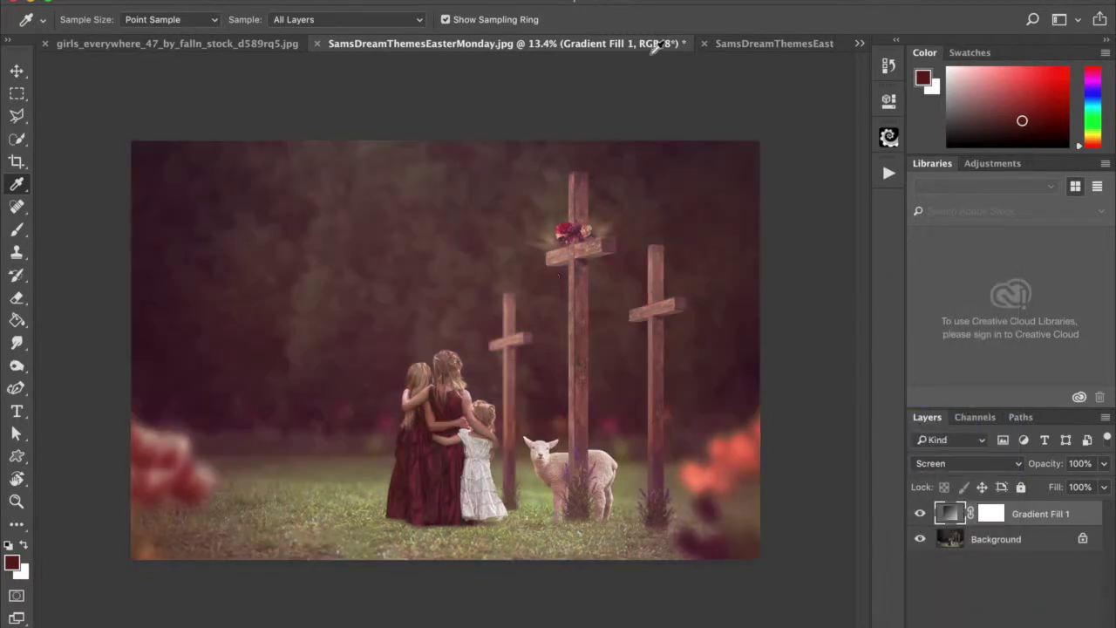
# Compare the tint with the SamsDreamThemesEasterMondayEtsy2.jpg reference and lower the red gradient layer's opacity to 55%.
pyautogui.click(762, 43)
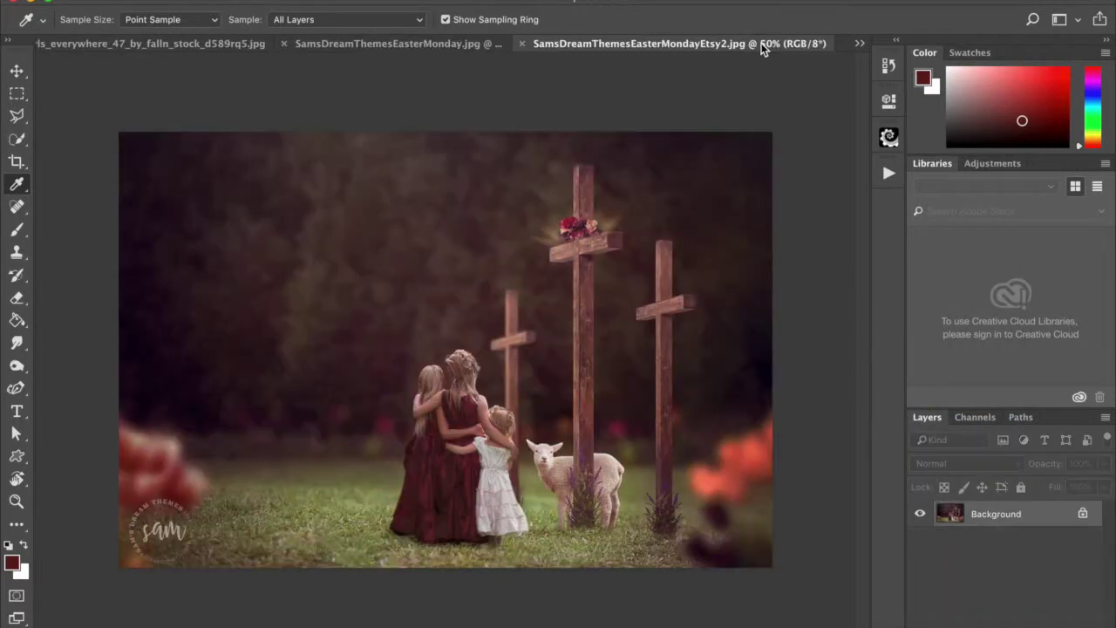
pyautogui.click(452, 45)
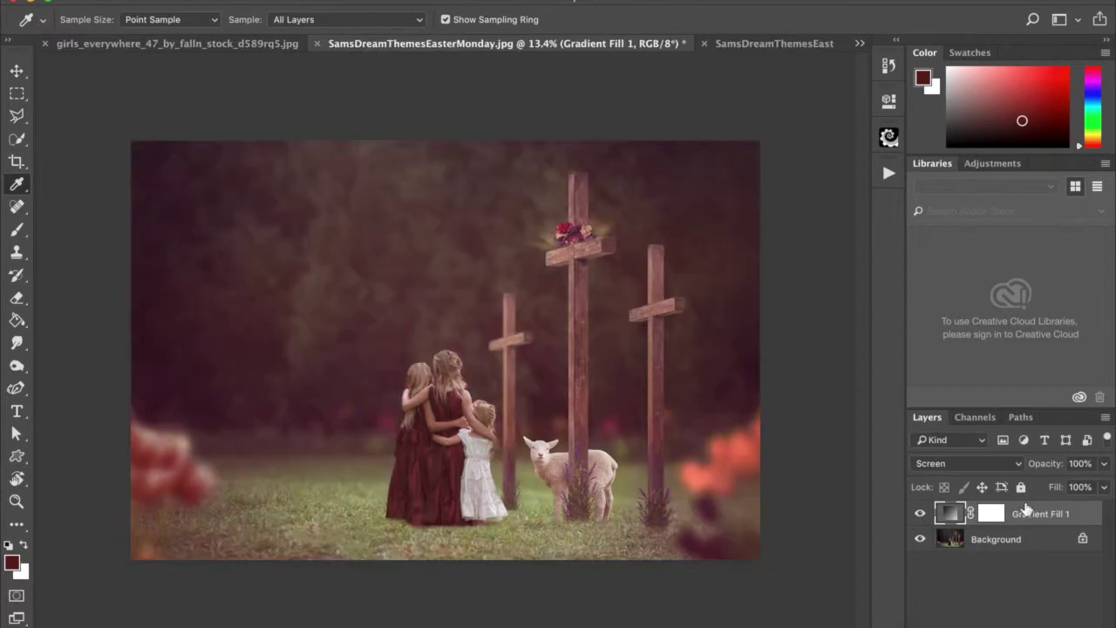
pyautogui.click(1104, 463)
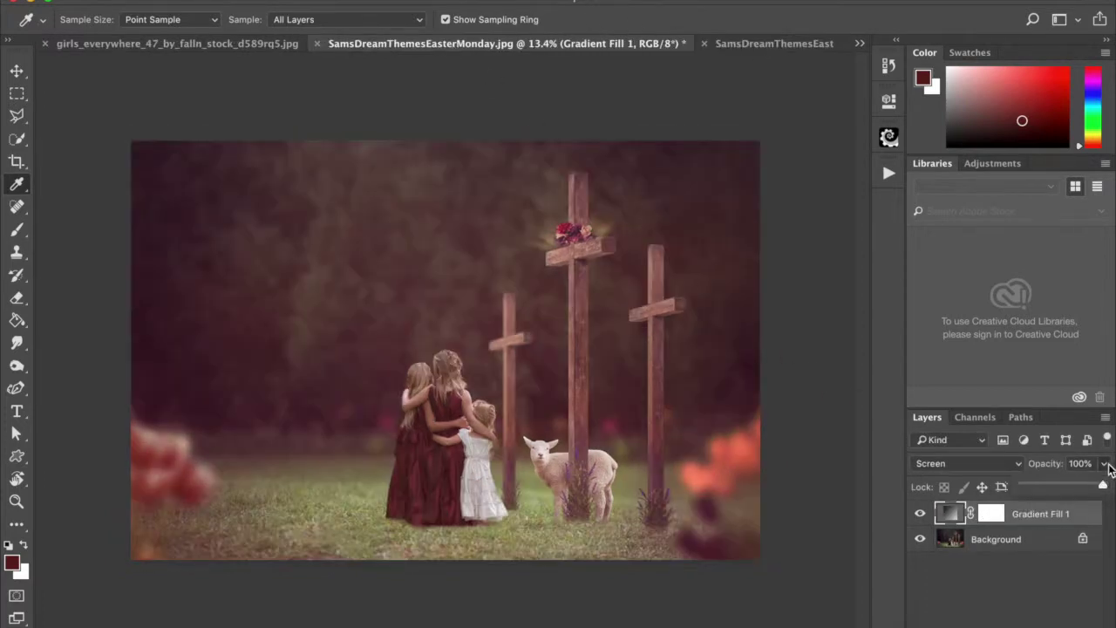
pyautogui.click(1069, 485)
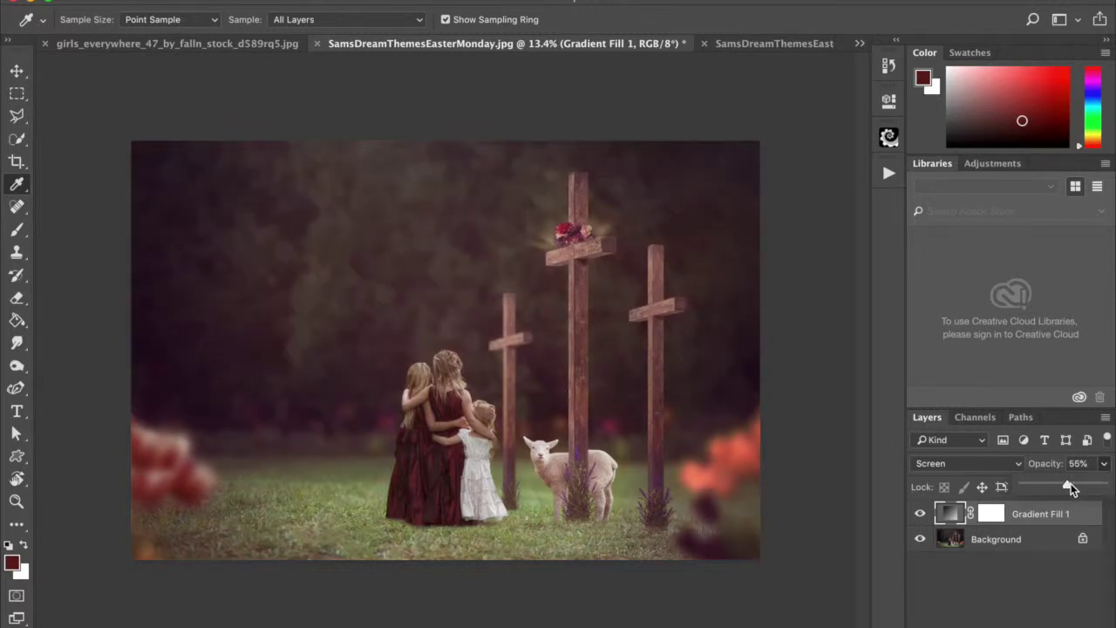
# Compare the image with and without the red gradient and fine-tune the layer's opacity to 51%.
pyautogui.click(920, 514)
pyautogui.click(920, 514)
pyautogui.click(920, 515)
pyautogui.click(920, 514)
pyautogui.click(921, 514)
pyautogui.click(920, 514)
pyautogui.click(1104, 464)
# Recheck the red tint against the untinted image and flatten everything into a single background layer.
pyautogui.click(921, 515)
pyautogui.click(921, 516)
pyautogui.click(921, 515)
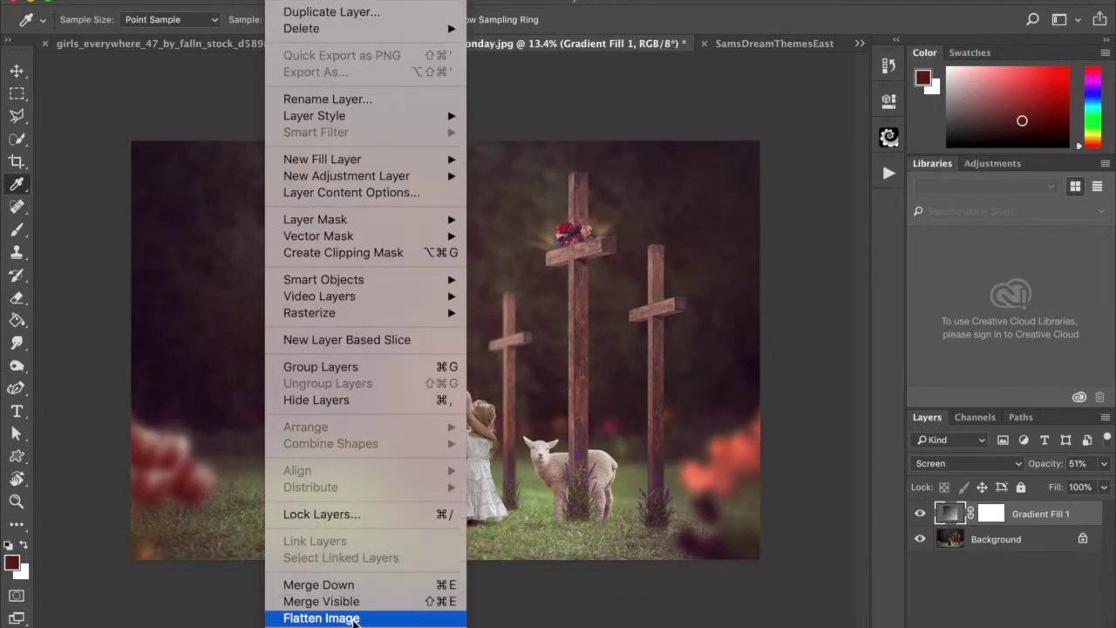
pyautogui.click(340, 603)
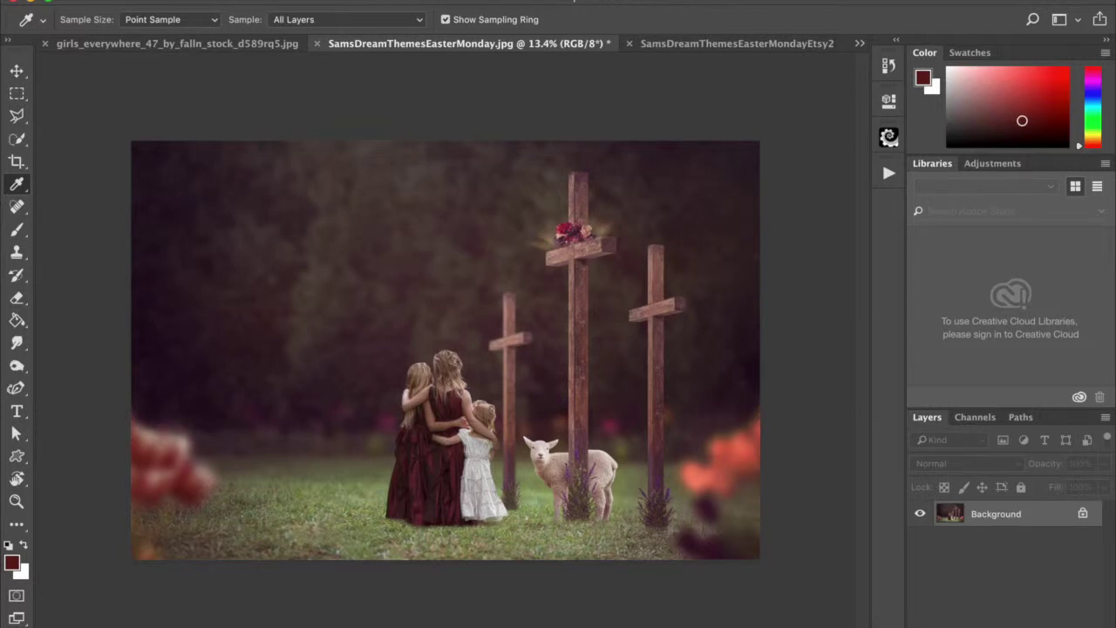
# Sample the orange-brown from the blurred flower in the photo's lower-left corner as the foreground color.
pyautogui.click(22, 230)
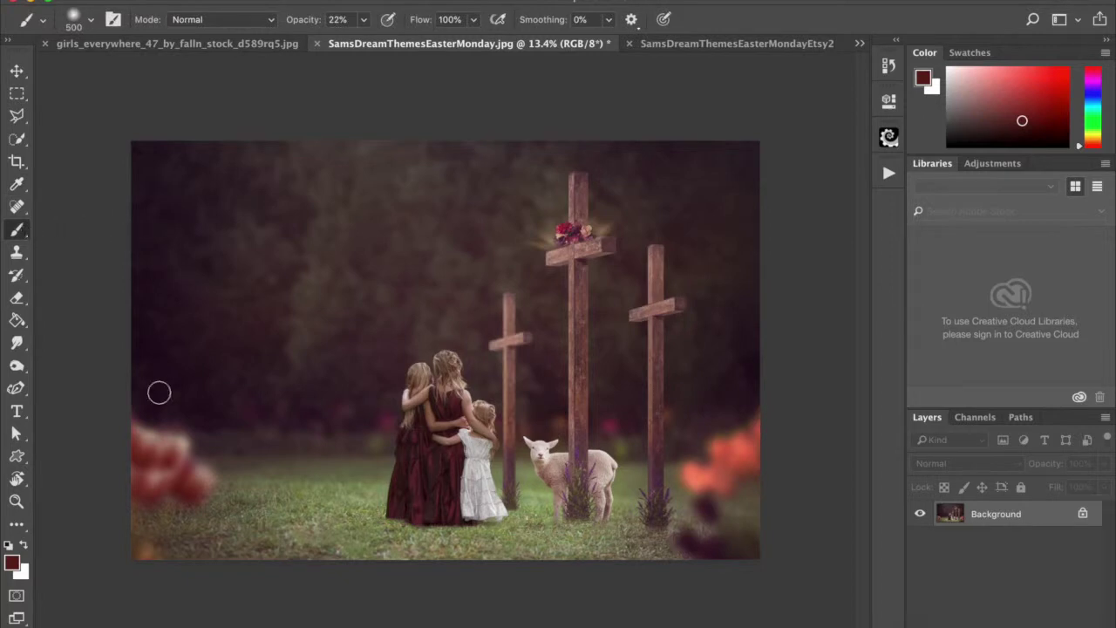
pyautogui.click(14, 186)
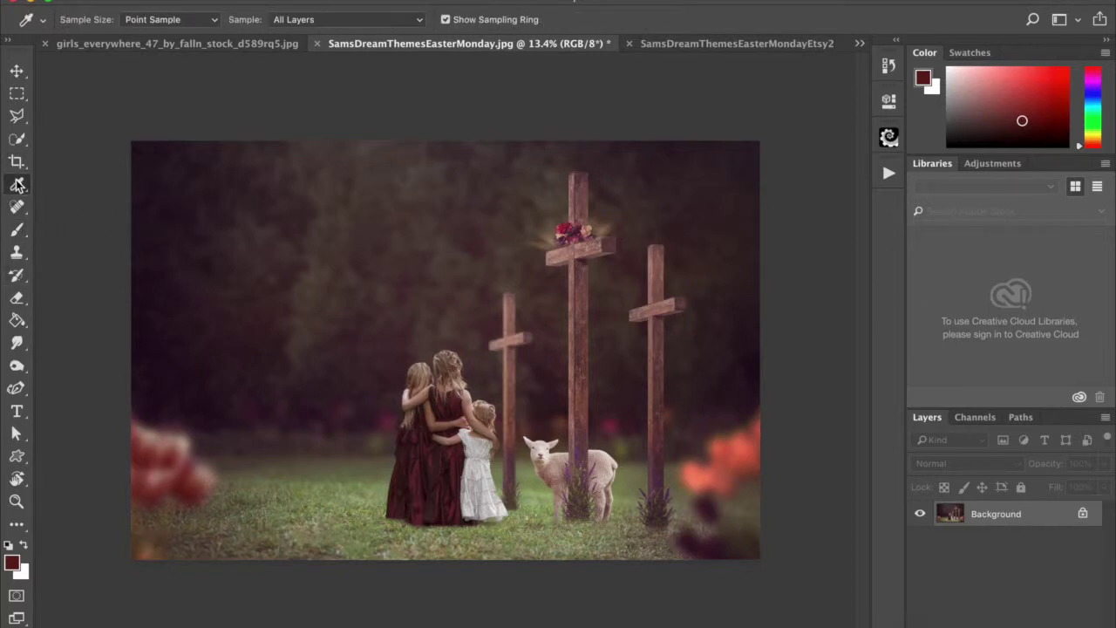
pyautogui.click(152, 548)
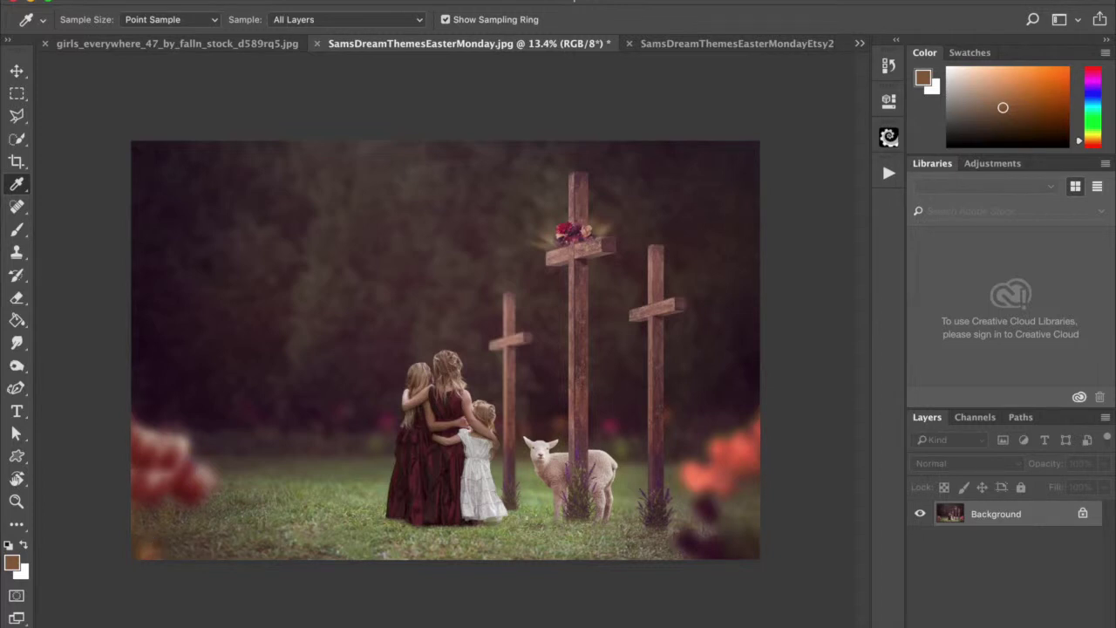
# Add a linear gradient fill layer fading from the orange-brown to transparent, at 90° with a scale of 363%.
pyautogui.click(287, 0)
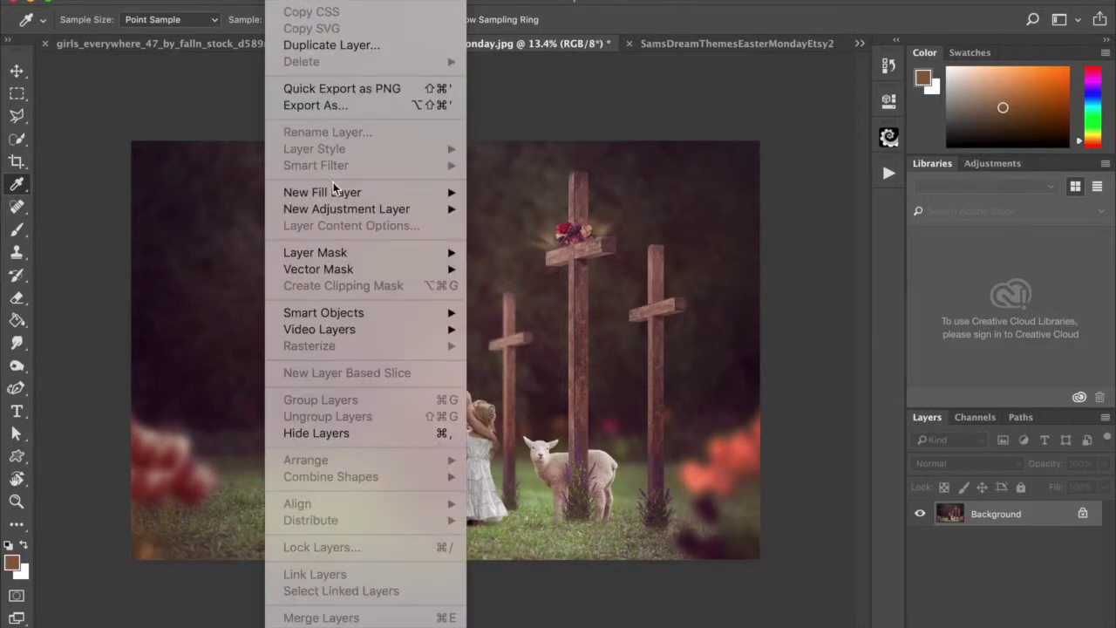
pyautogui.moveTo(337, 197)
pyautogui.click(510, 211)
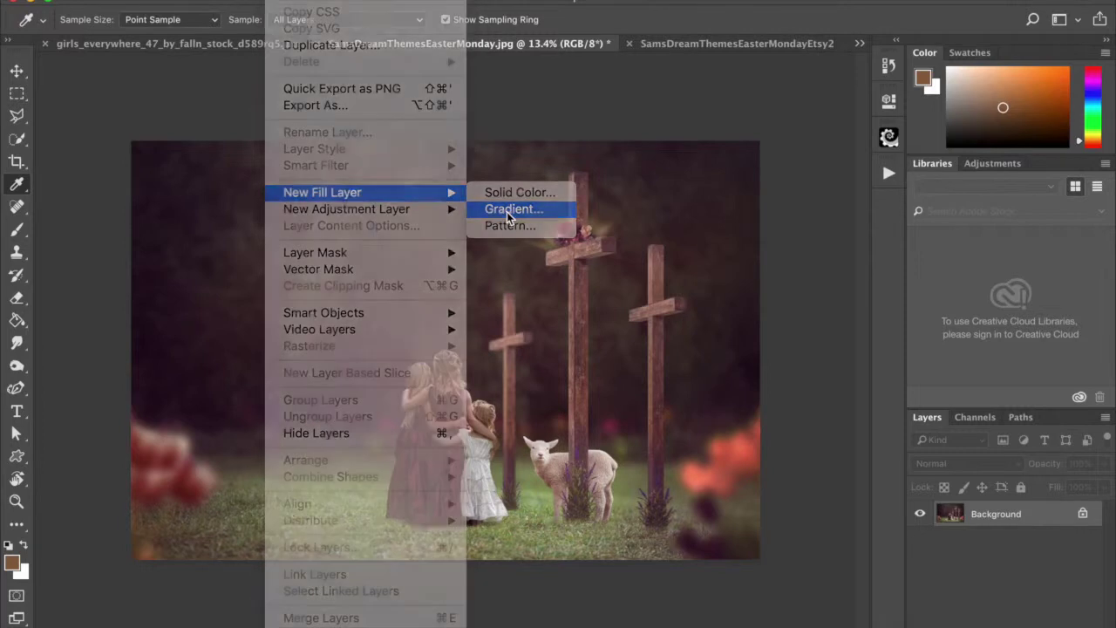
pyautogui.click(695, 177)
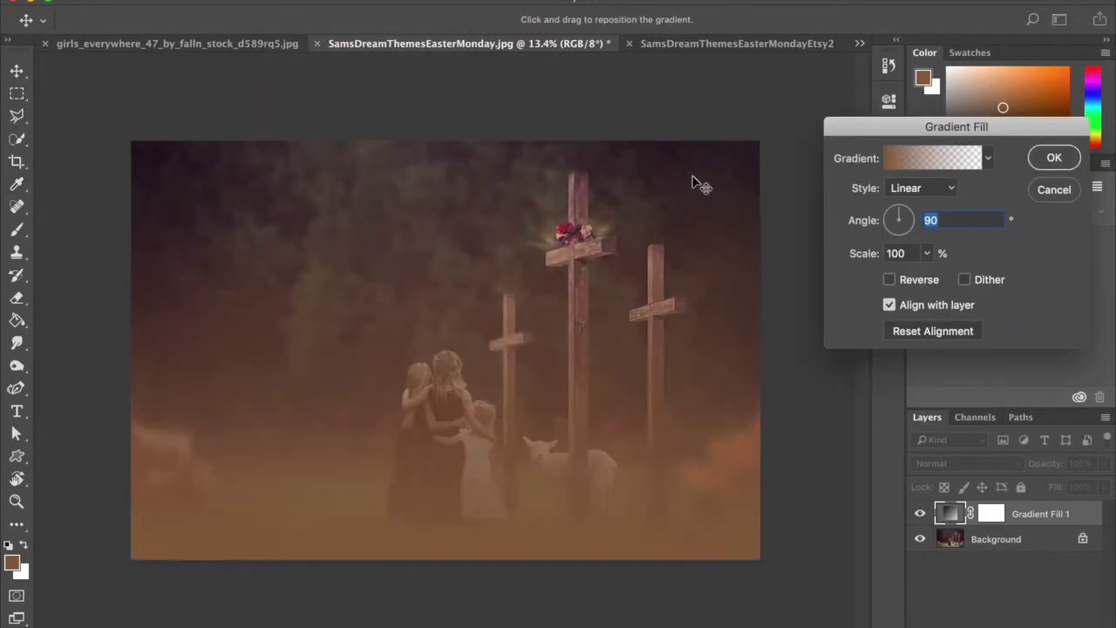
pyautogui.click(927, 254)
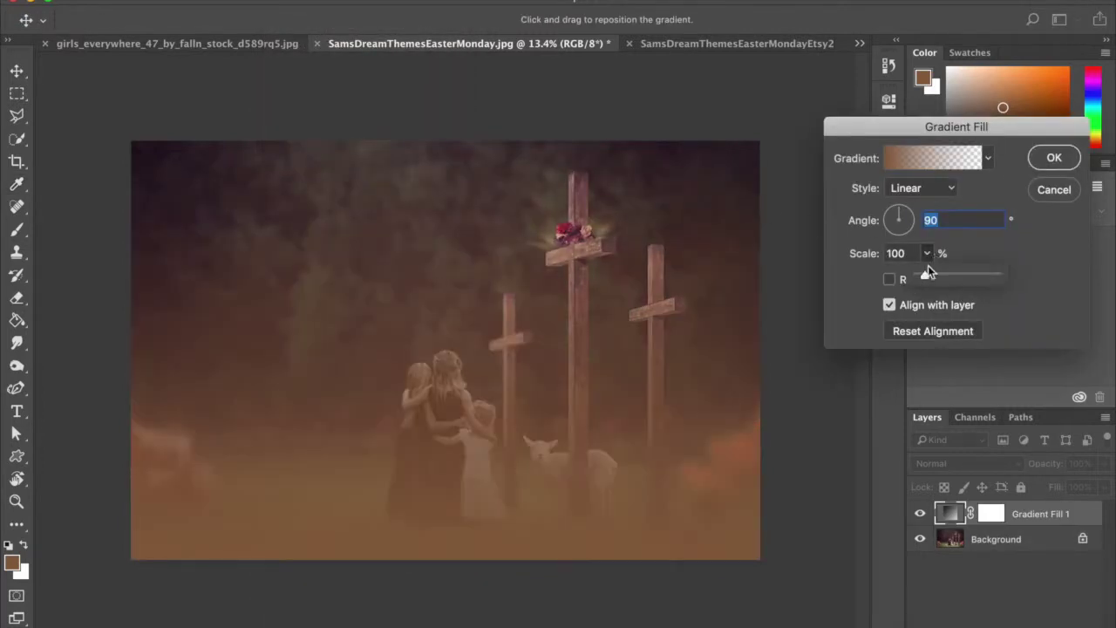
pyautogui.moveTo(927, 274); pyautogui.dragTo(946, 275)
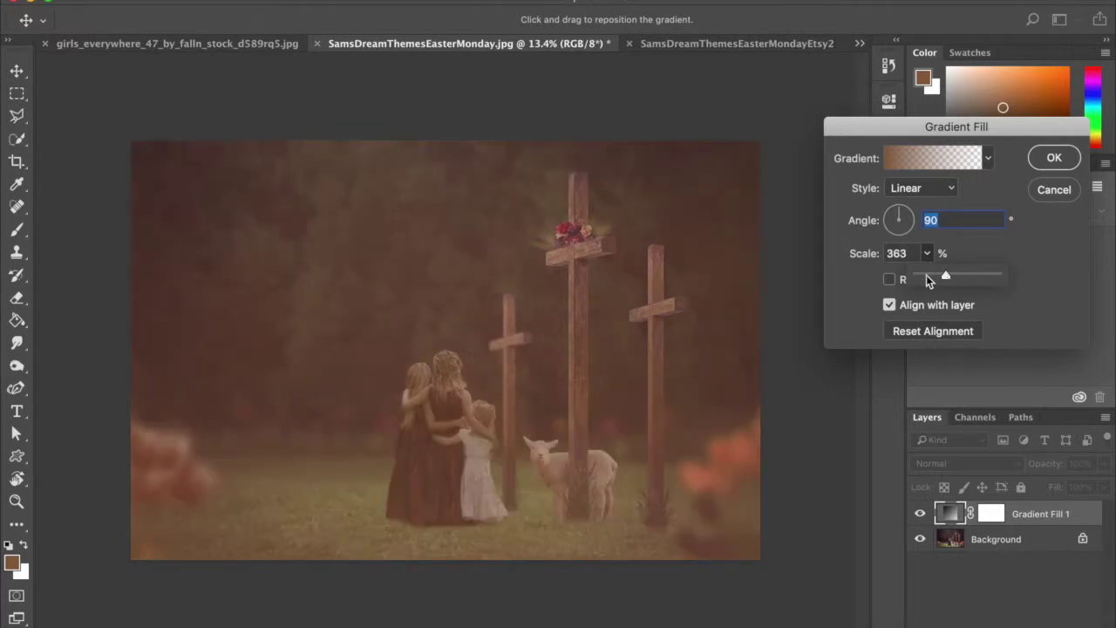
pyautogui.click(1054, 157)
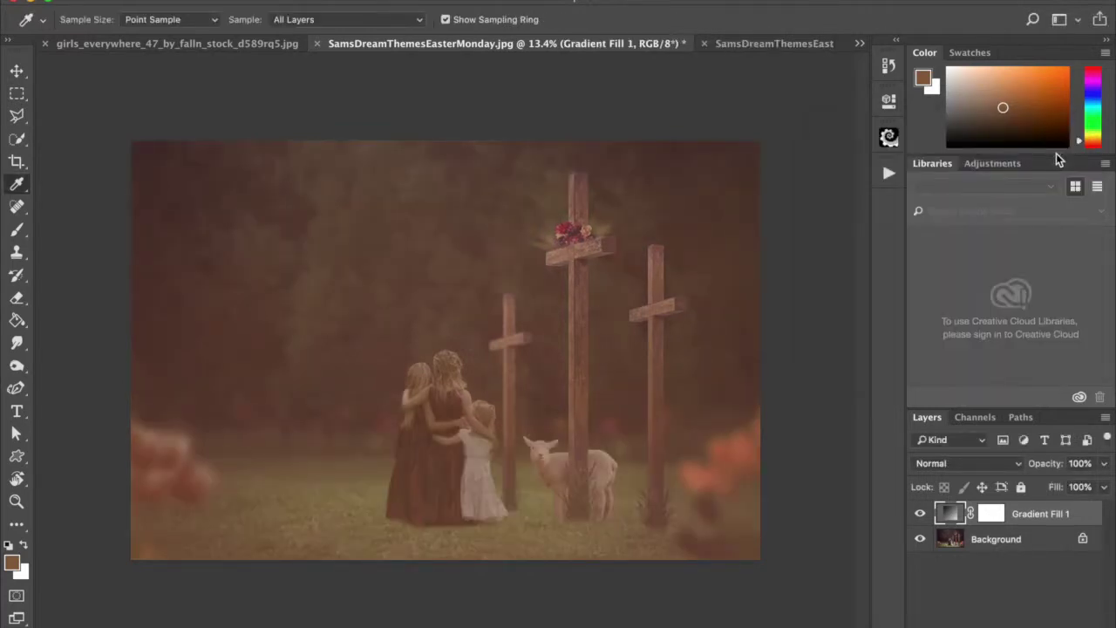
# Try Screen on the orange-brown gradient layer, switch it to Soft Light, and compare the image with and without it.
pyautogui.click(966, 463)
pyautogui.click(946, 588)
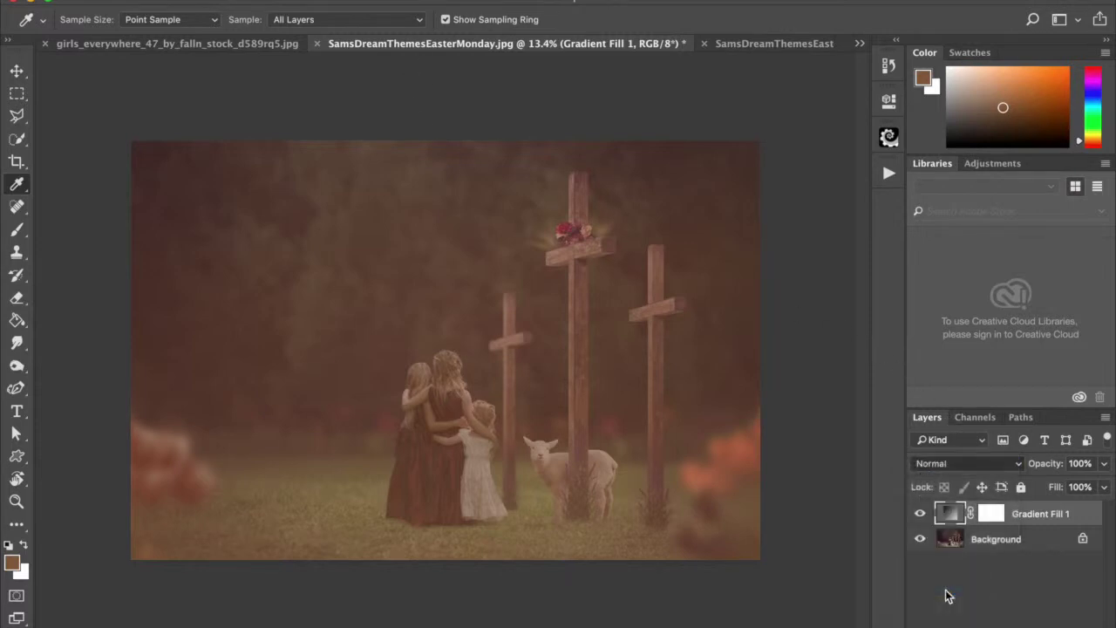
pyautogui.click(940, 464)
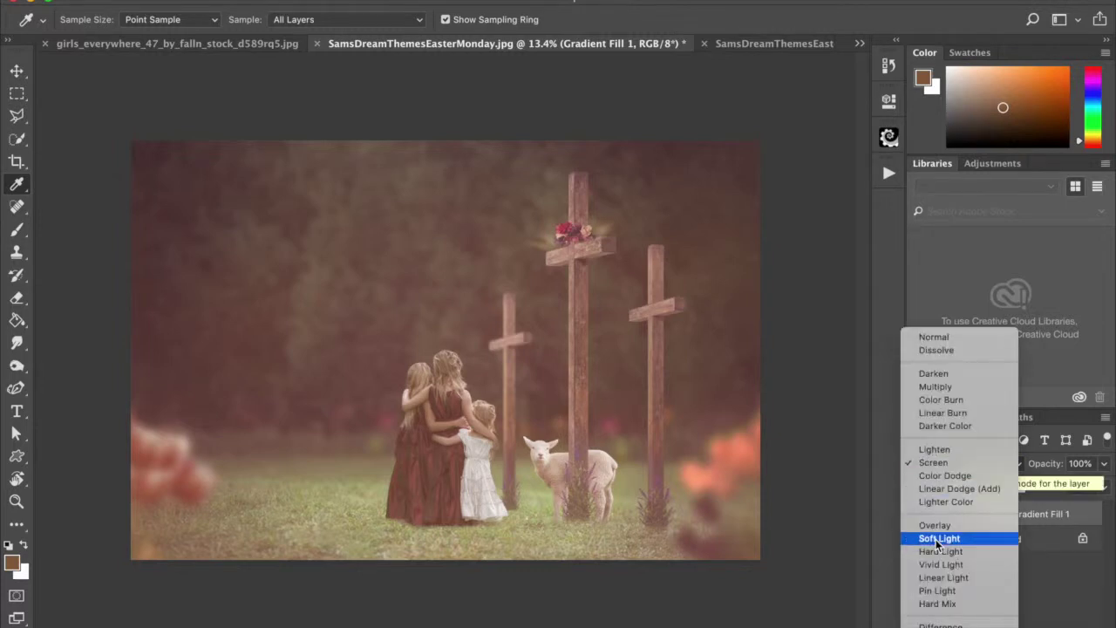
pyautogui.press('Escape')
pyautogui.click(921, 515)
pyautogui.click(921, 516)
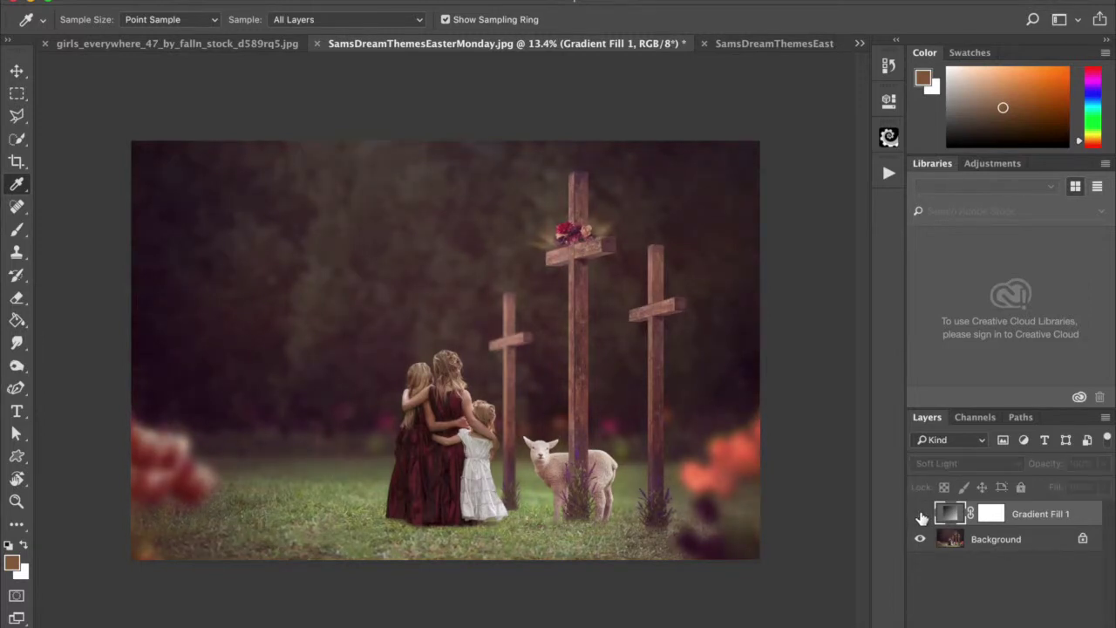
pyautogui.click(921, 515)
pyautogui.click(921, 515)
pyautogui.click(921, 515)
# Lower the orange-brown gradient layer's opacity to 28% and compare the image with and without the tint.
pyautogui.click(1104, 464)
pyautogui.moveTo(1104, 485); pyautogui.dragTo(1052, 486)
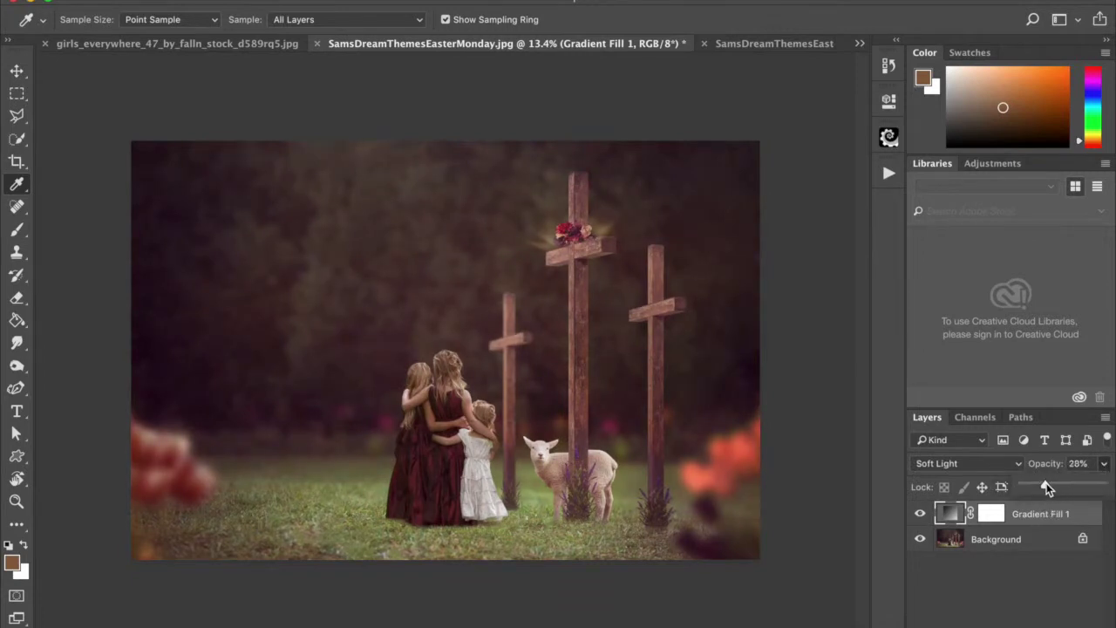
pyautogui.click(921, 515)
pyautogui.click(921, 516)
pyautogui.click(921, 516)
pyautogui.click(921, 516)
pyautogui.click(921, 515)
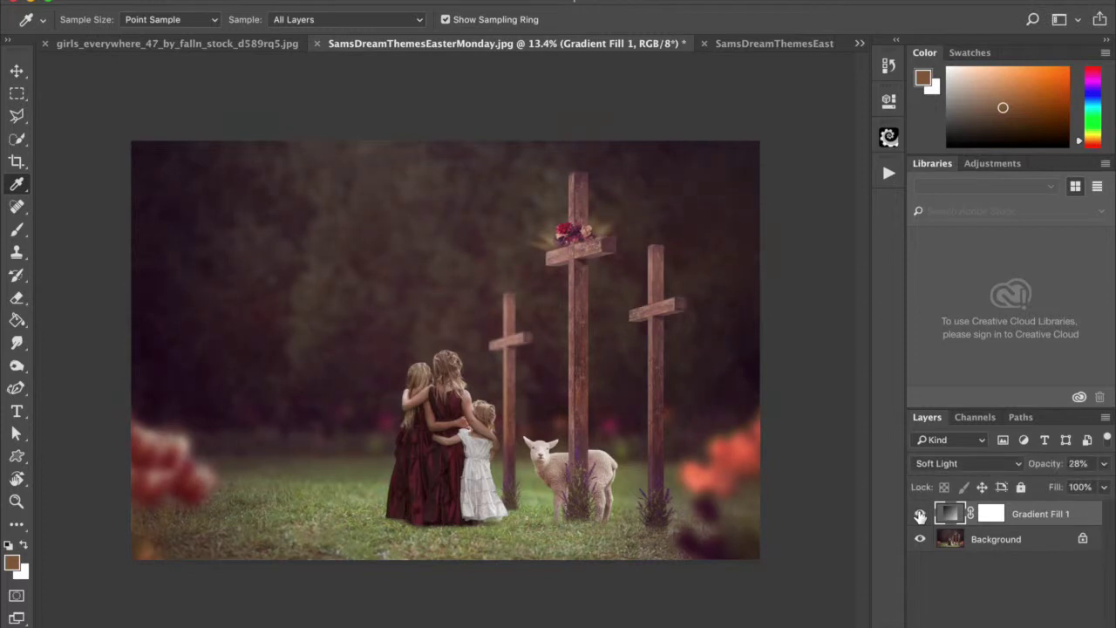
# Compare the image with and without the orange-brown gradient tint, and against the finished Etsy2 reference image.
pyautogui.click(921, 516)
pyautogui.click(921, 516)
pyautogui.click(920, 516)
pyautogui.click(920, 517)
pyautogui.click(920, 516)
pyautogui.click(742, 42)
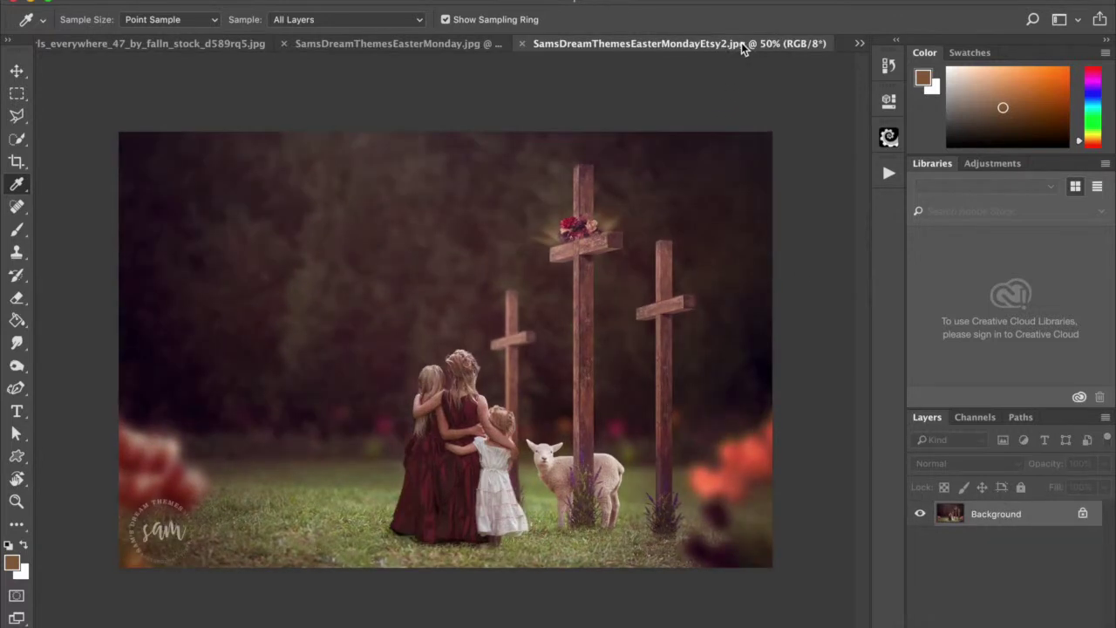
pyautogui.click(454, 44)
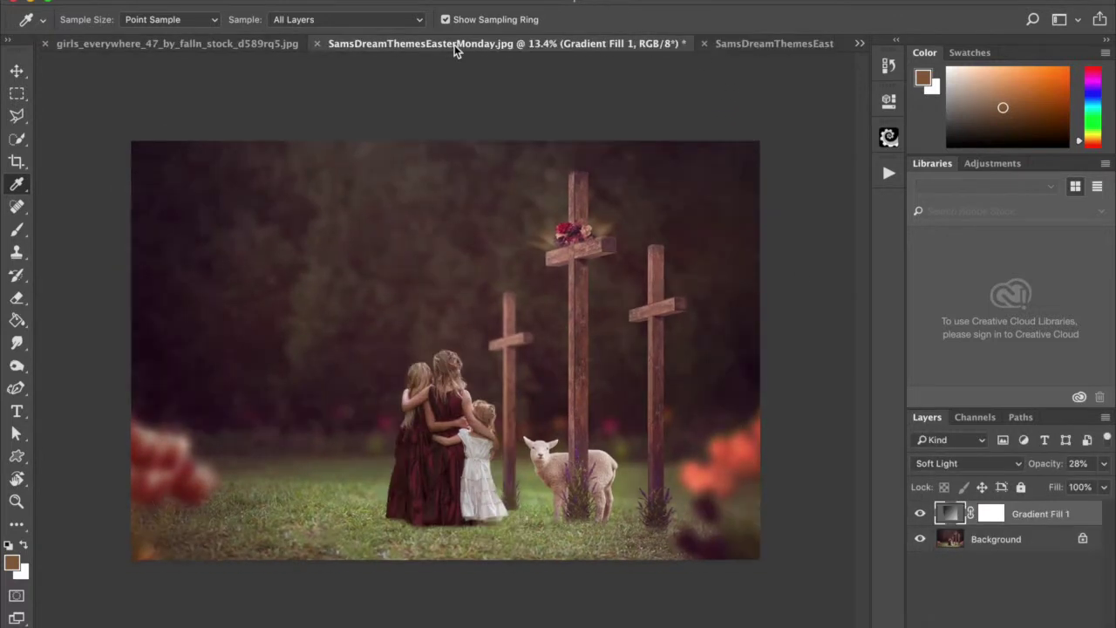
pyautogui.click(741, 42)
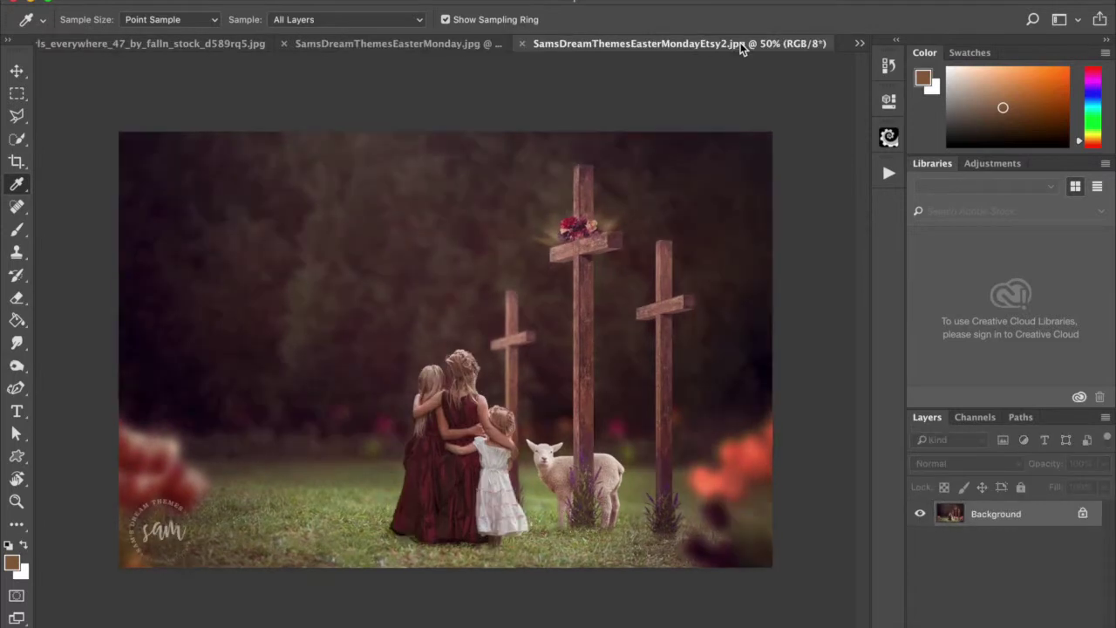
pyautogui.click(461, 42)
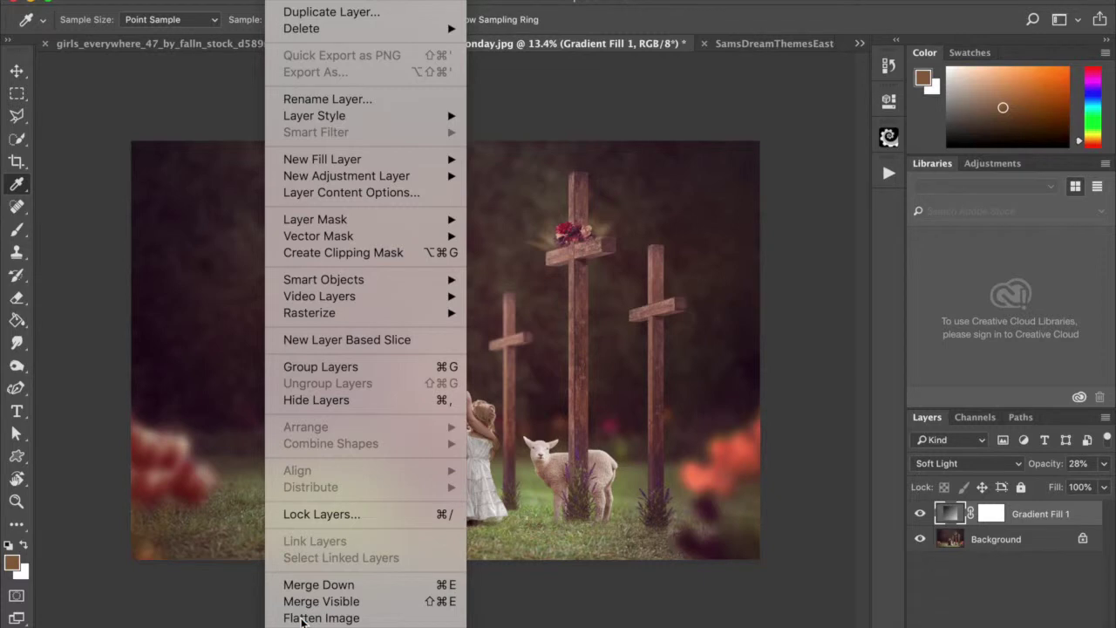
# Flatten the image and add a Brightness/Contrast adjustment layer with slightly increased contrast.
pyautogui.click(323, 618)
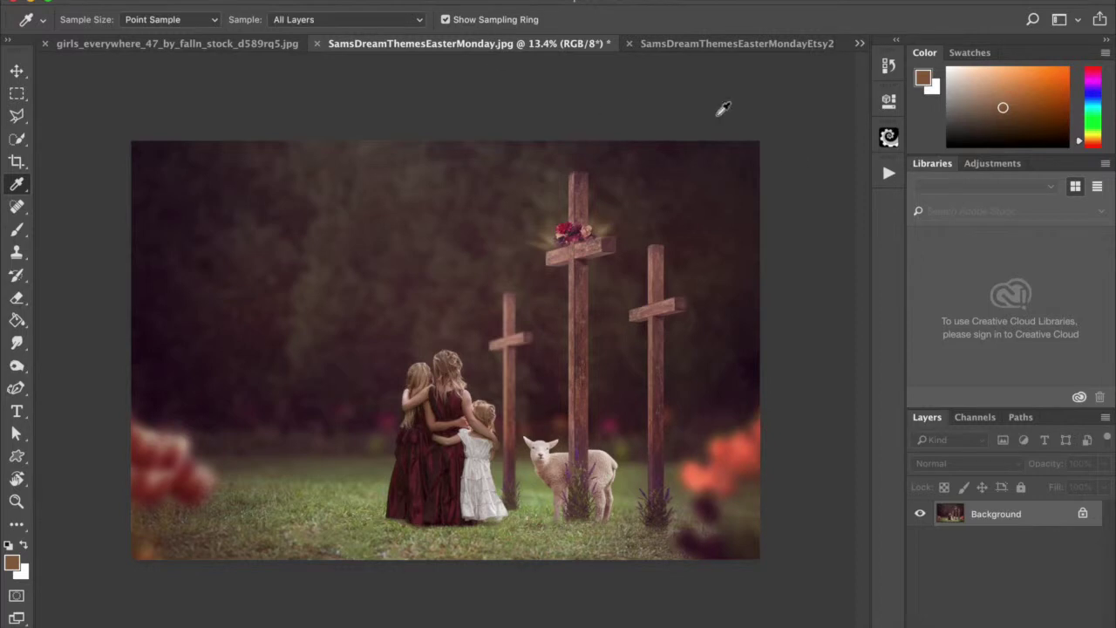
pyautogui.click(422, 0)
pyautogui.click(422, 0)
pyautogui.click(1013, 627)
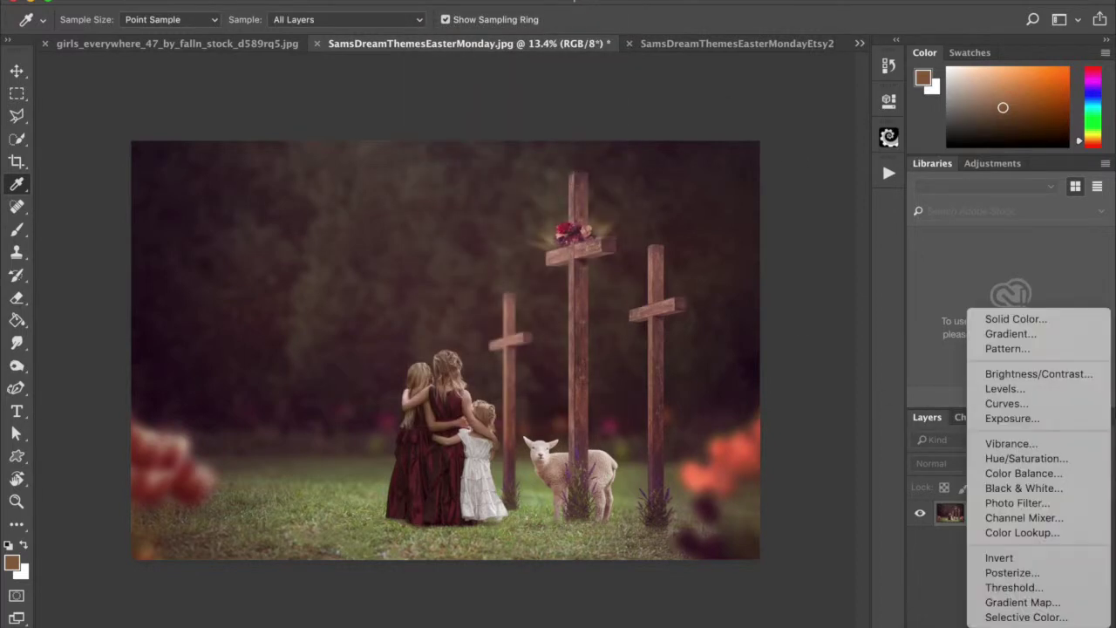
pyautogui.click(1037, 375)
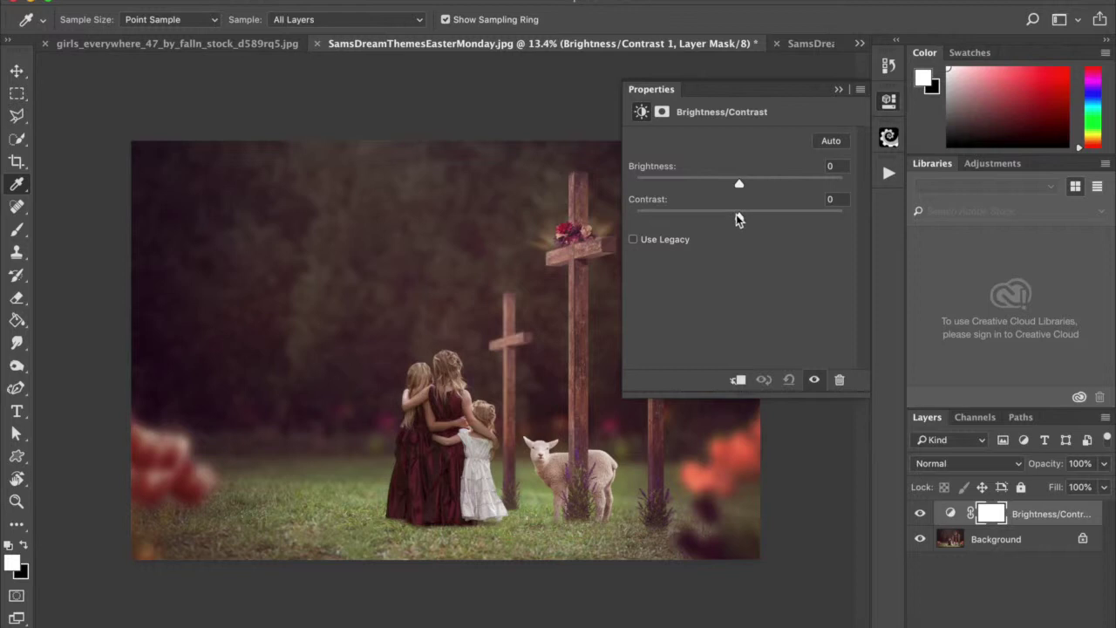
pyautogui.moveTo(738, 218); pyautogui.dragTo(760, 223)
pyautogui.click(839, 89)
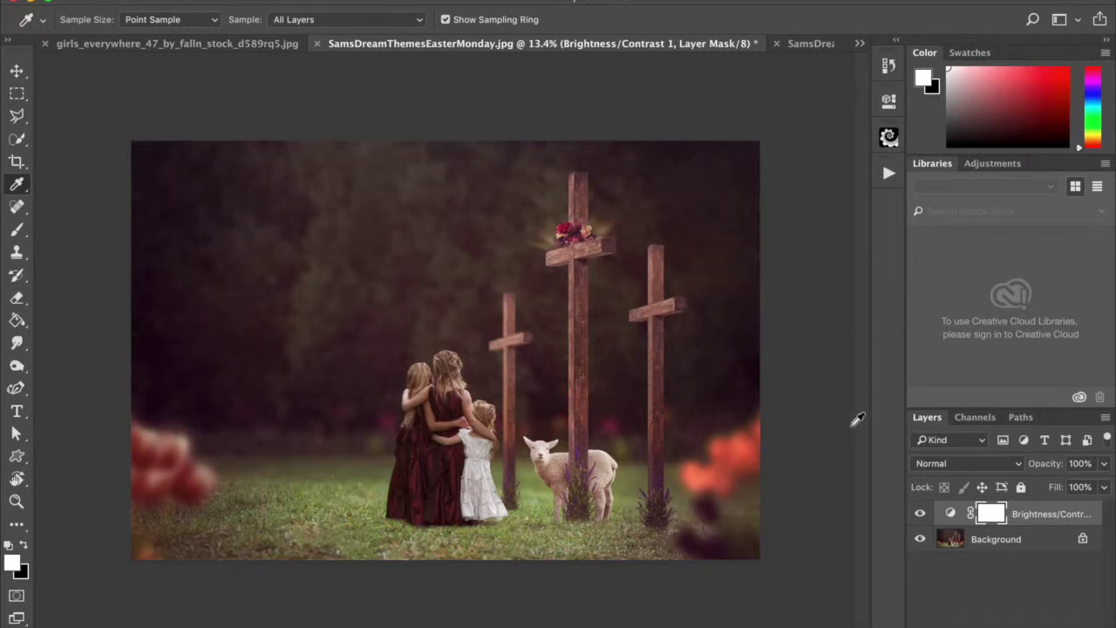
# Check the image with and without the contrast boost and compare it with the Etsy2 reference image.
pyautogui.click(922, 517)
pyautogui.click(922, 517)
pyautogui.click(800, 47)
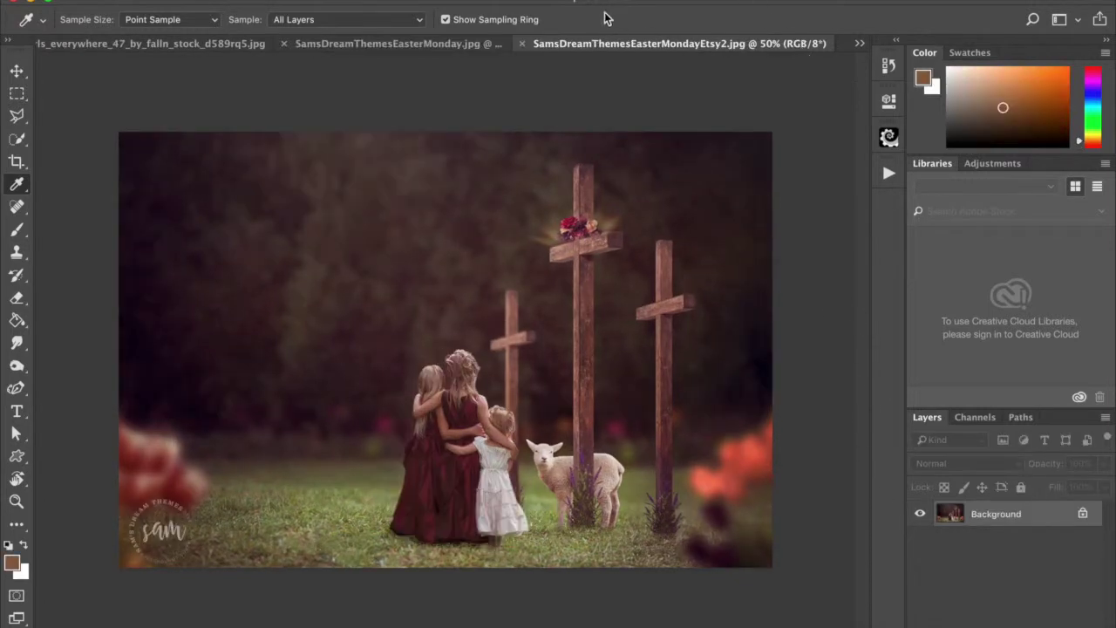
pyautogui.click(457, 43)
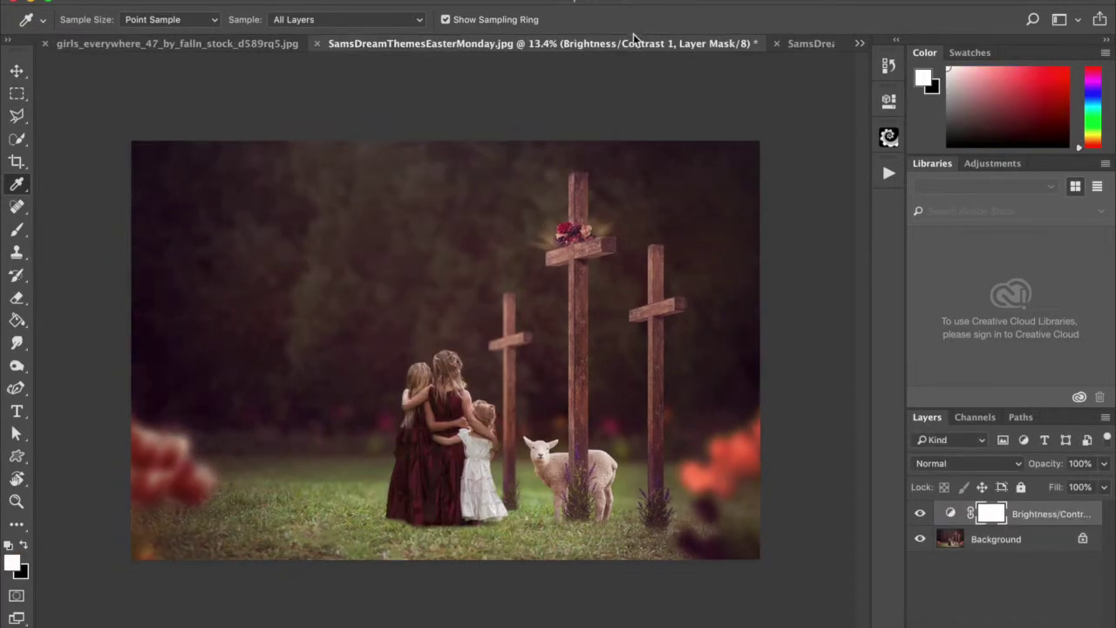
pyautogui.click(800, 42)
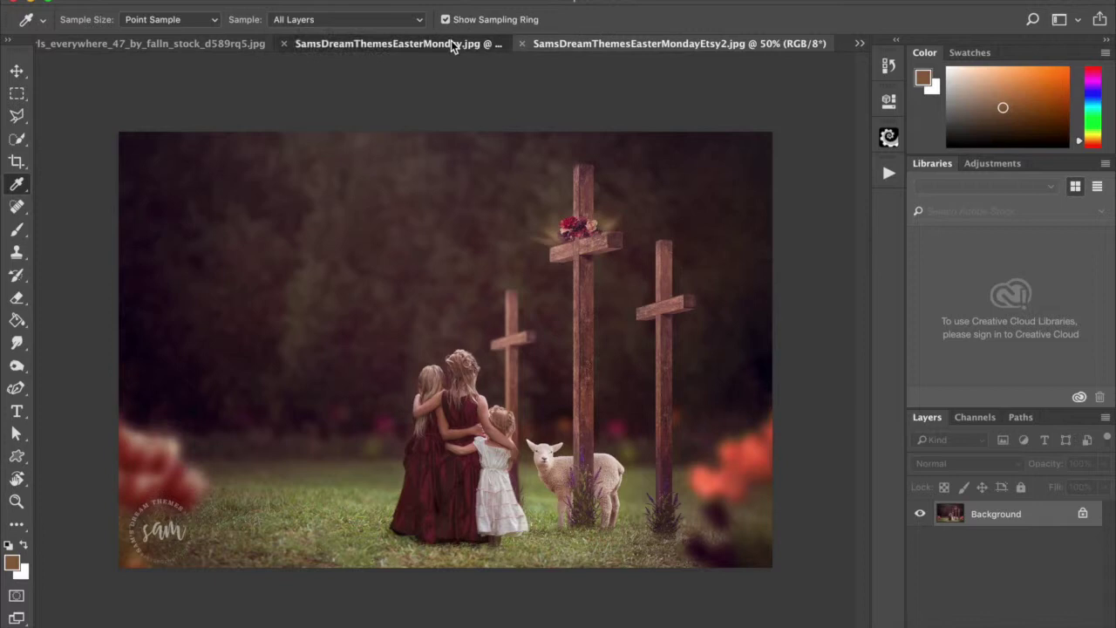
pyautogui.click(451, 41)
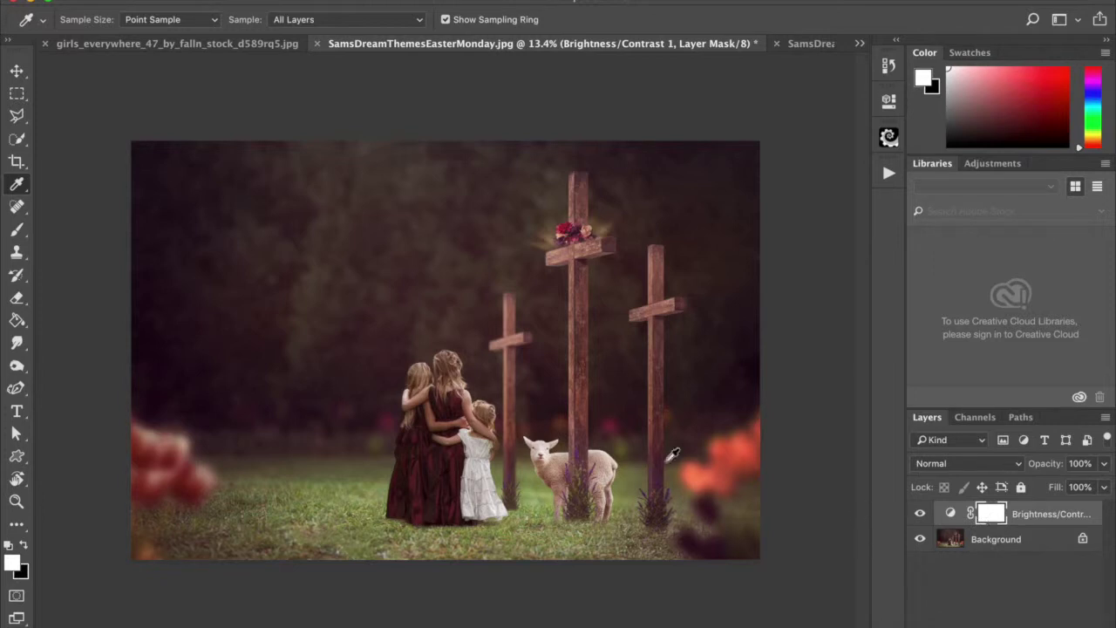
# Paint the Brightness/Contrast mask over the girls with a black size 900 brush at 46% opacity, and flatten the image.
pyautogui.click(17, 229)
pyautogui.click(23, 545)
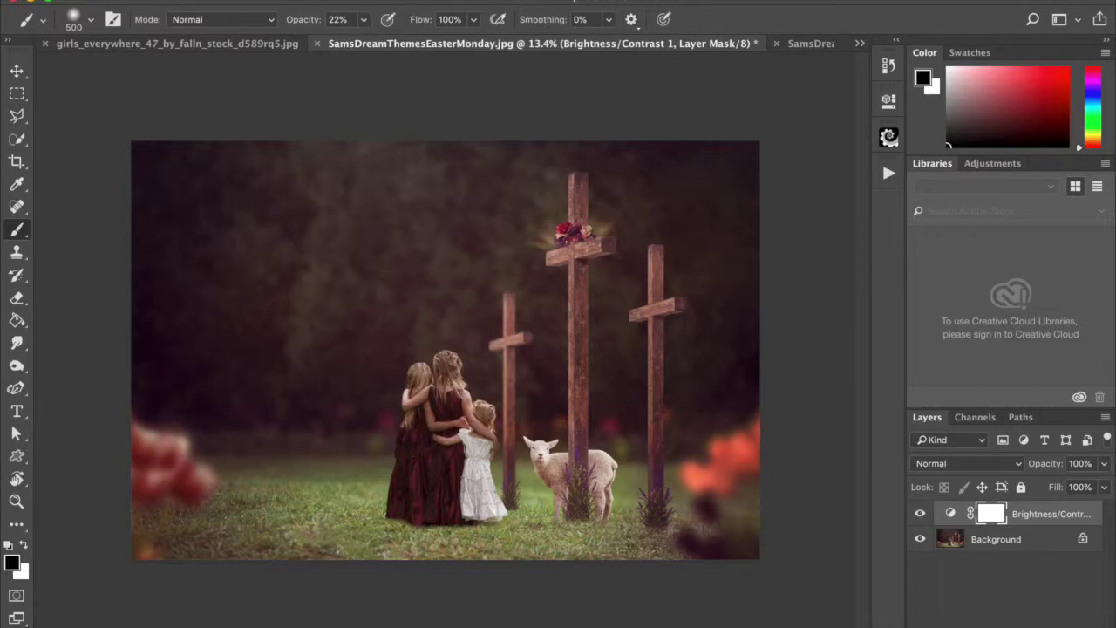
pyautogui.moveTo(364, 19)
pyautogui.mouseDown()
pyautogui.moveTo(366, 39)
pyautogui.moveTo(389, 52)
pyautogui.mouseUp()
pyautogui.press(']')
pyautogui.press(']')
pyautogui.press(']')
pyautogui.press(']')
pyautogui.moveTo(424, 451)
pyautogui.mouseDown()
pyautogui.moveTo(443, 378)
pyautogui.moveTo(414, 387)
pyautogui.mouseUp()
pyautogui.click(283, 2)
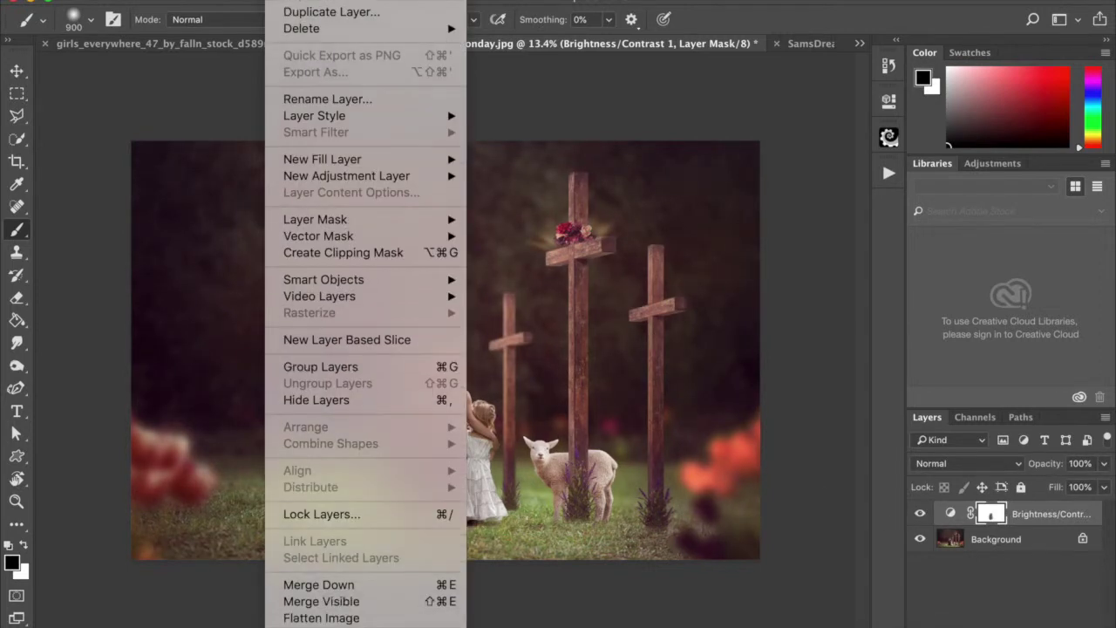
pyautogui.click(311, 619)
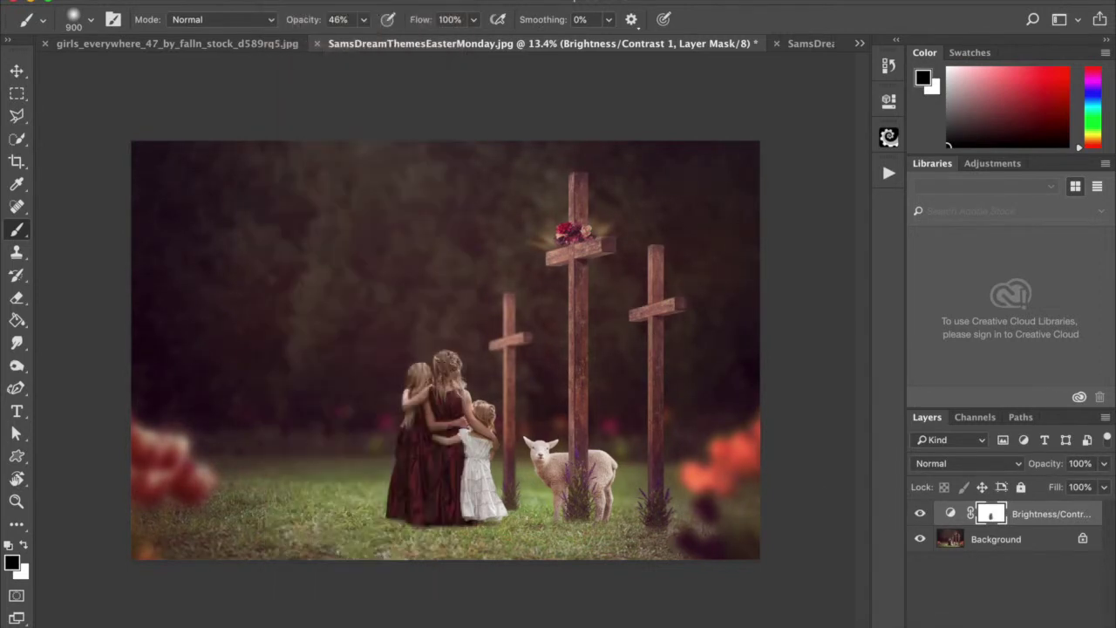